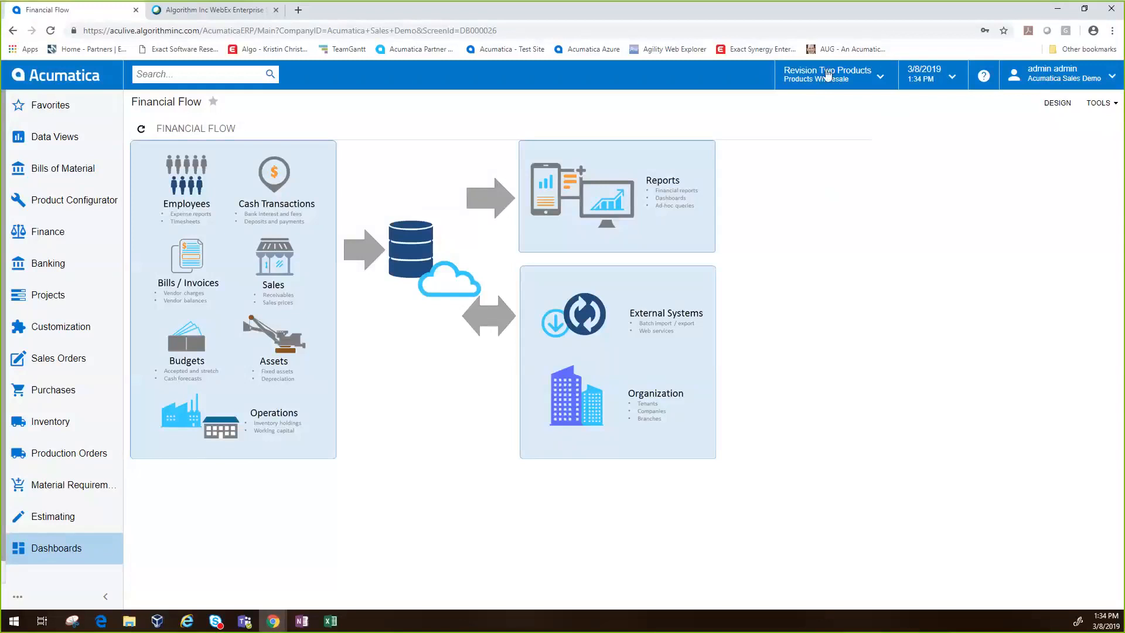
Step: Look over the available companies and branches and the business date calendar, leaving both settings as they are
click(827, 75)
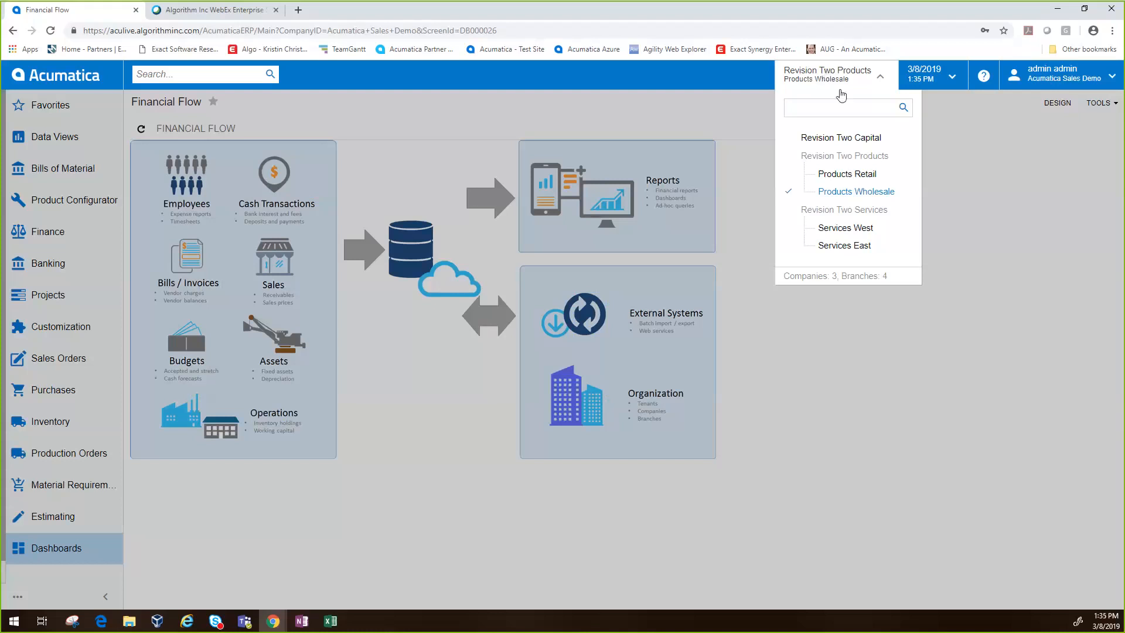
click(832, 78)
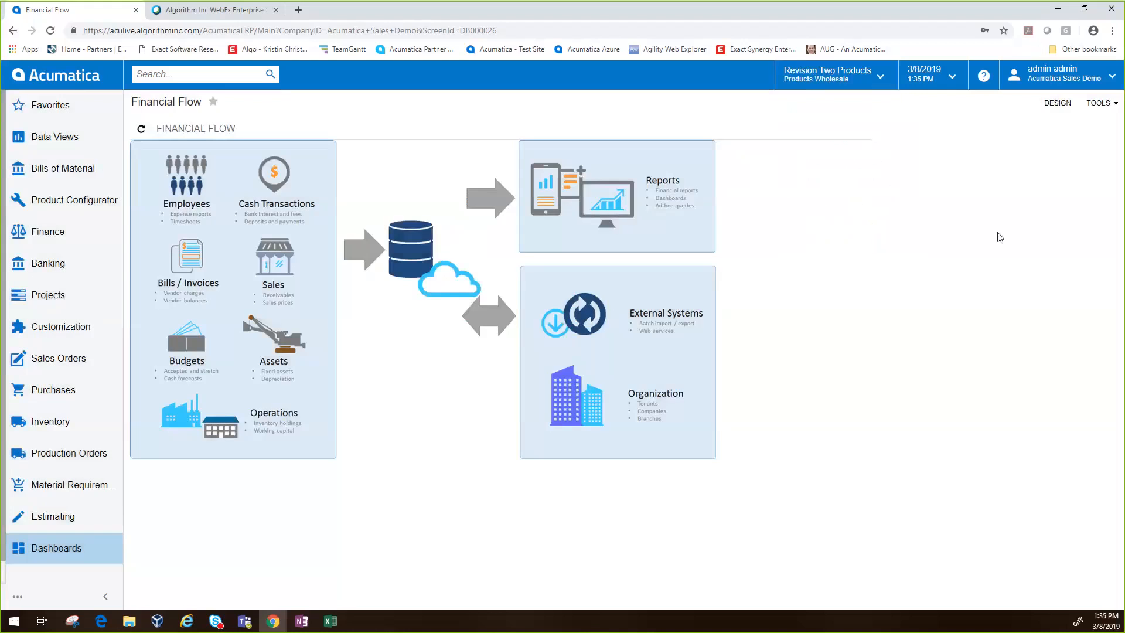
click(925, 87)
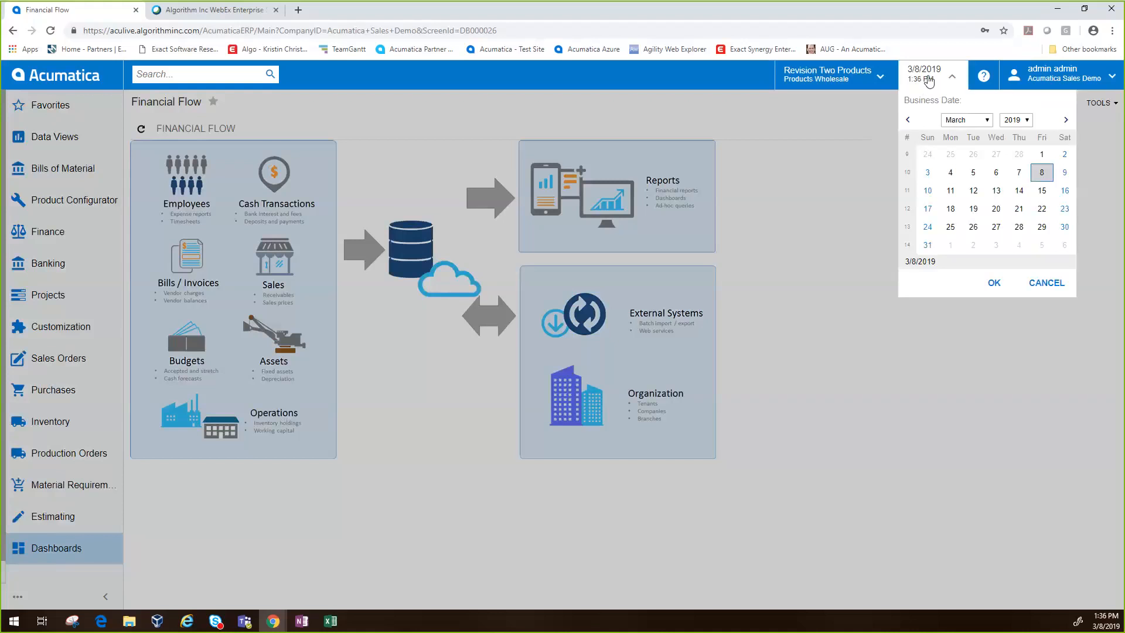
click(928, 80)
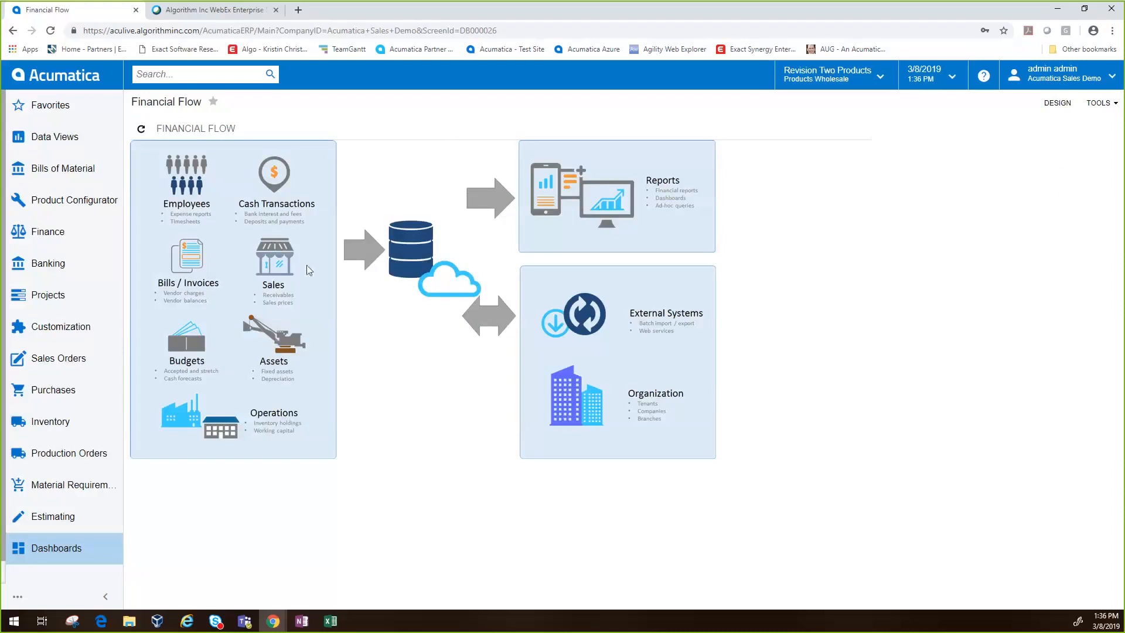
Step: Open Sales from the Financial Flow dashboard in a new browser tab and close that tab
click(272, 257)
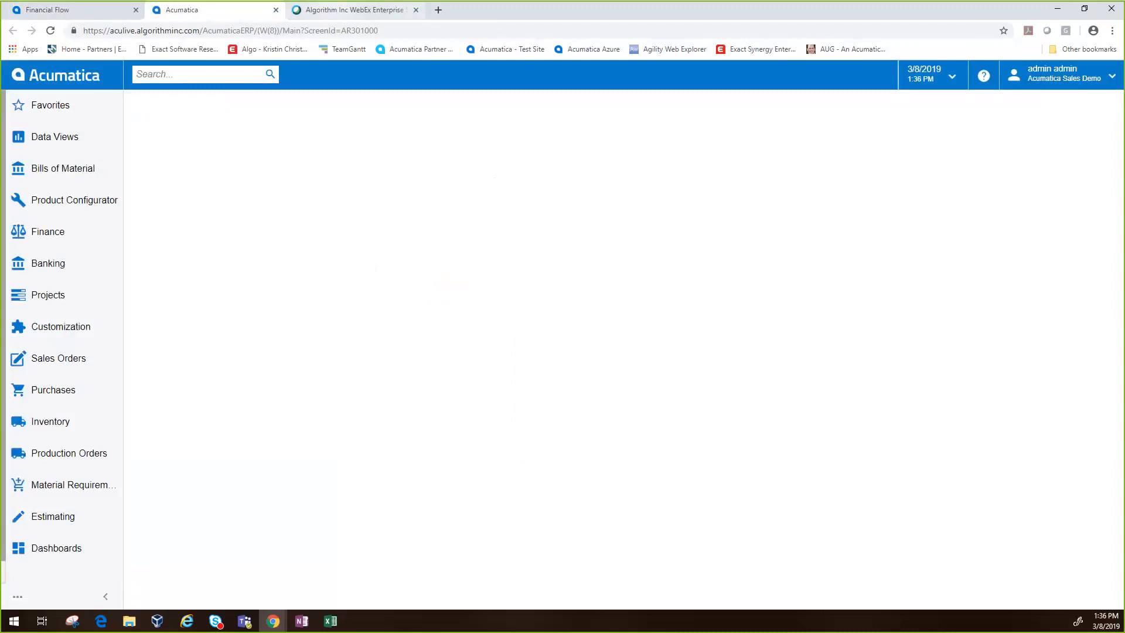
click(276, 9)
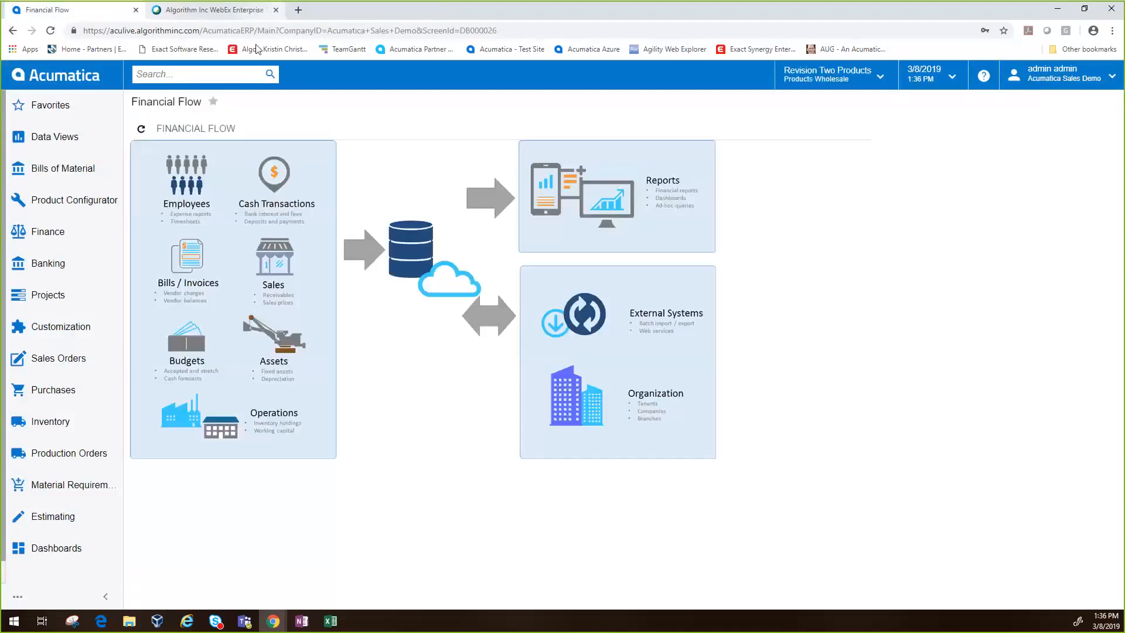
Step: Open the Chart of Accounts in the Finance area and select account 11000, Accounts Receivable
click(49, 234)
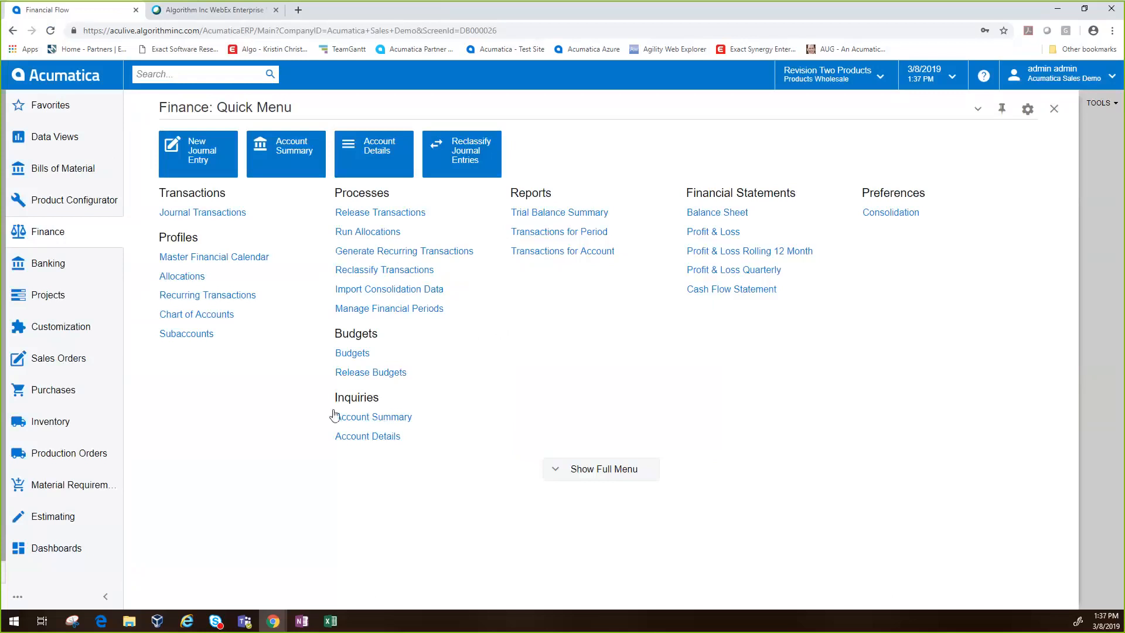
click(211, 314)
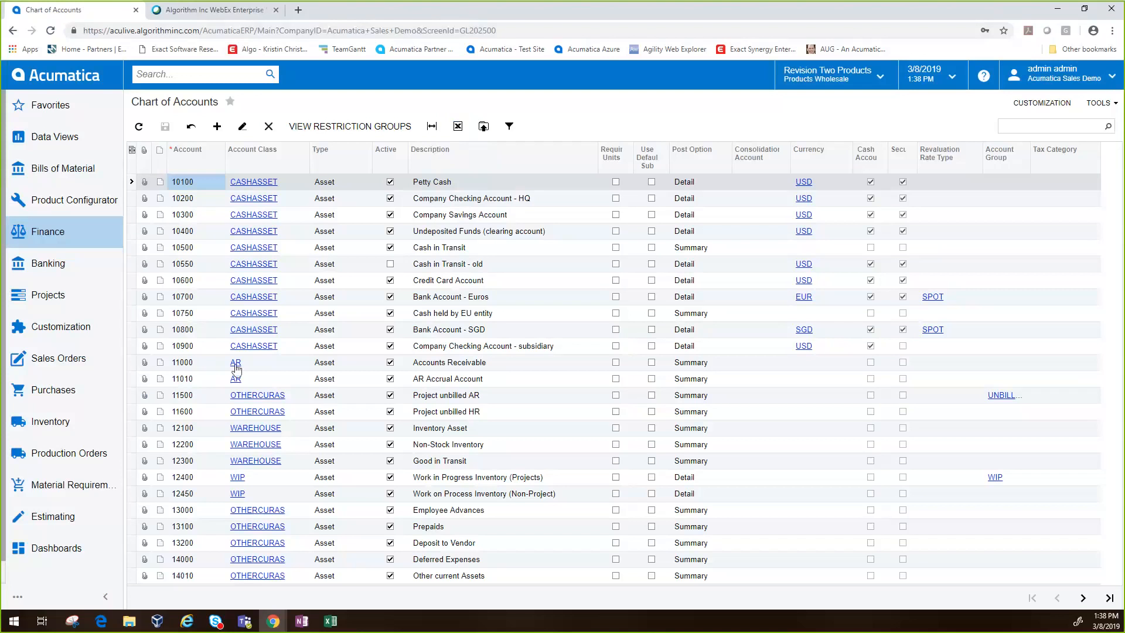
click(202, 370)
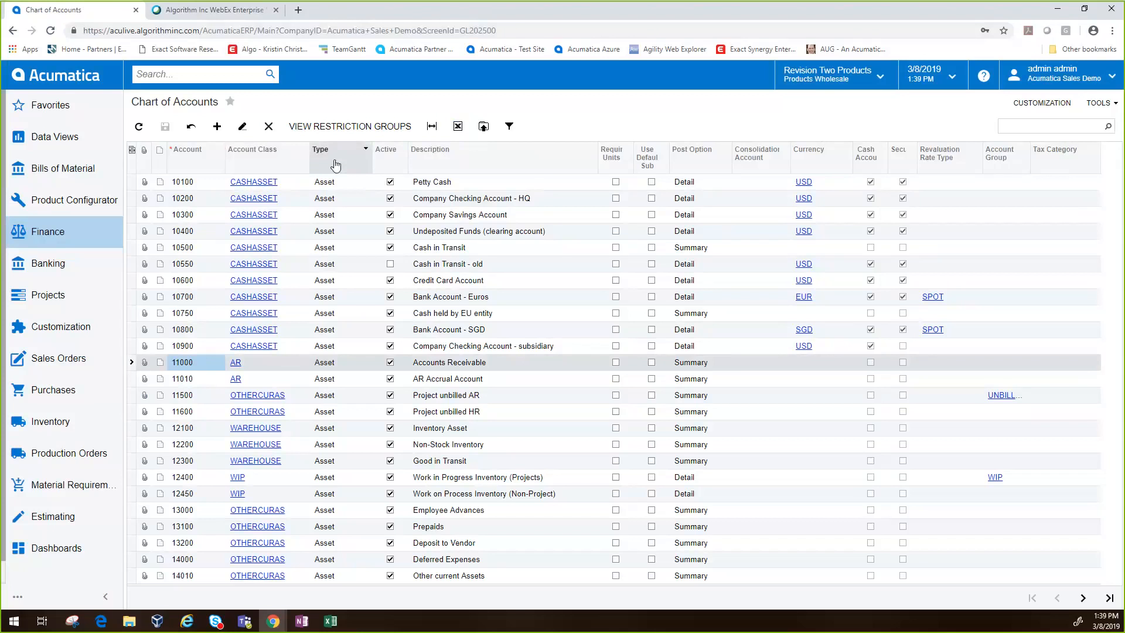
Step: Filter the Chart of Accounts by type so that only Income accounts are listed
click(363, 163)
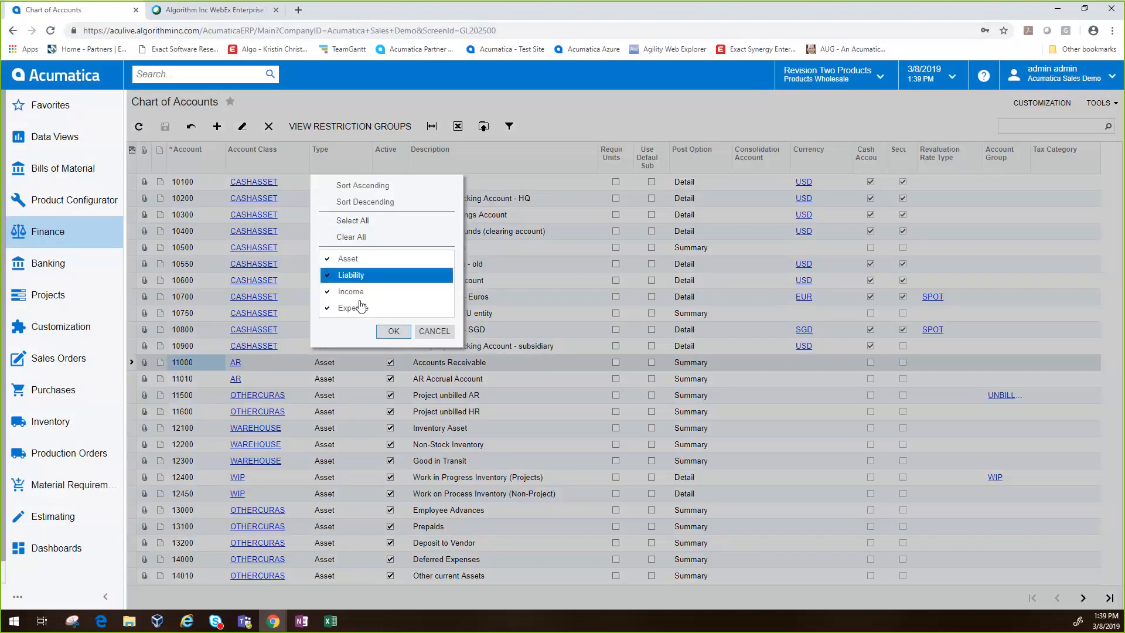
click(355, 237)
click(350, 293)
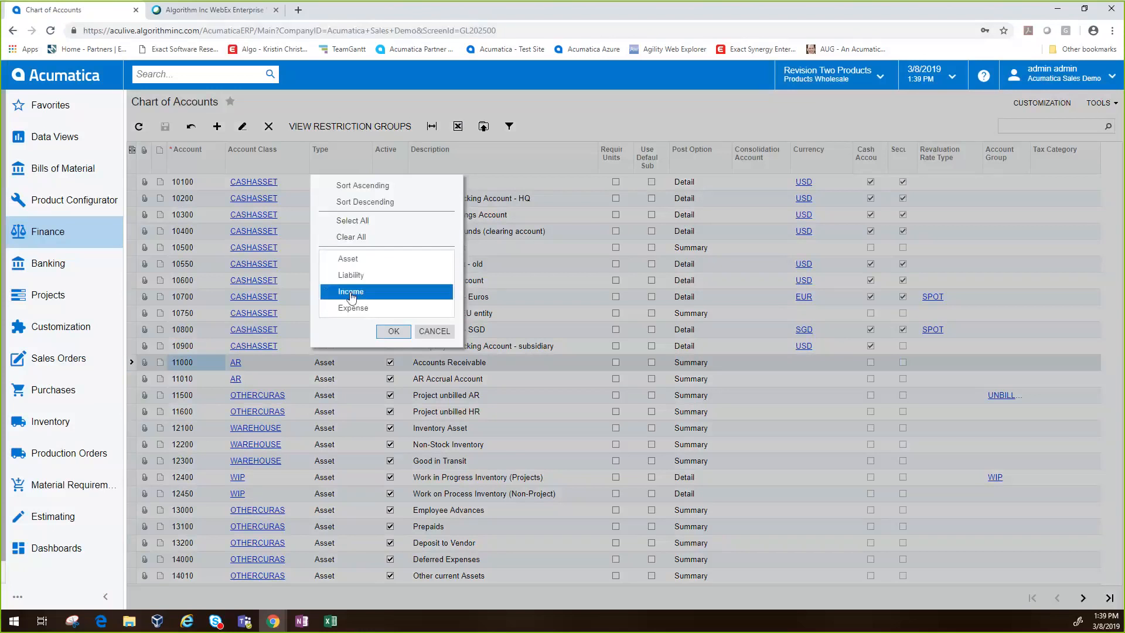
click(393, 331)
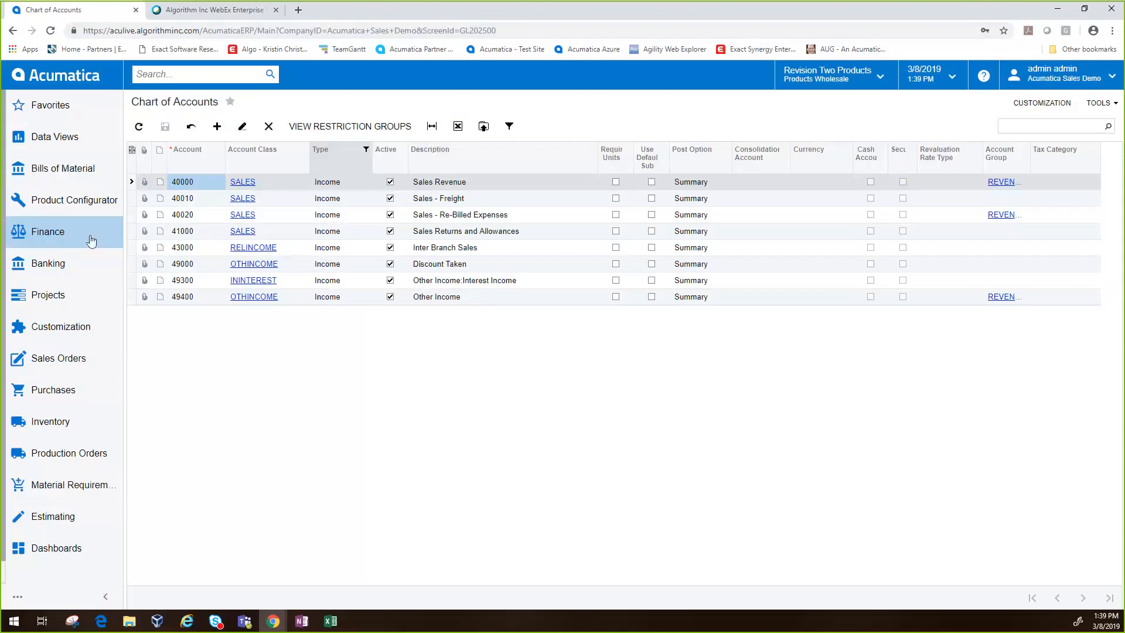
Step: Open the Subaccounts list in the Finance area
click(72, 234)
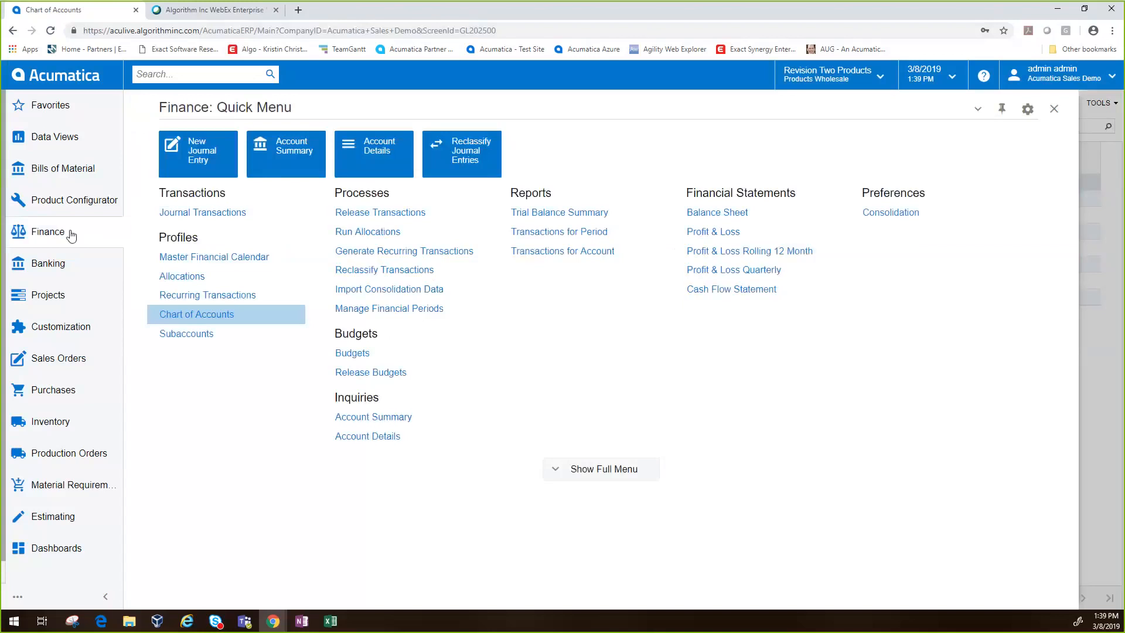
click(209, 335)
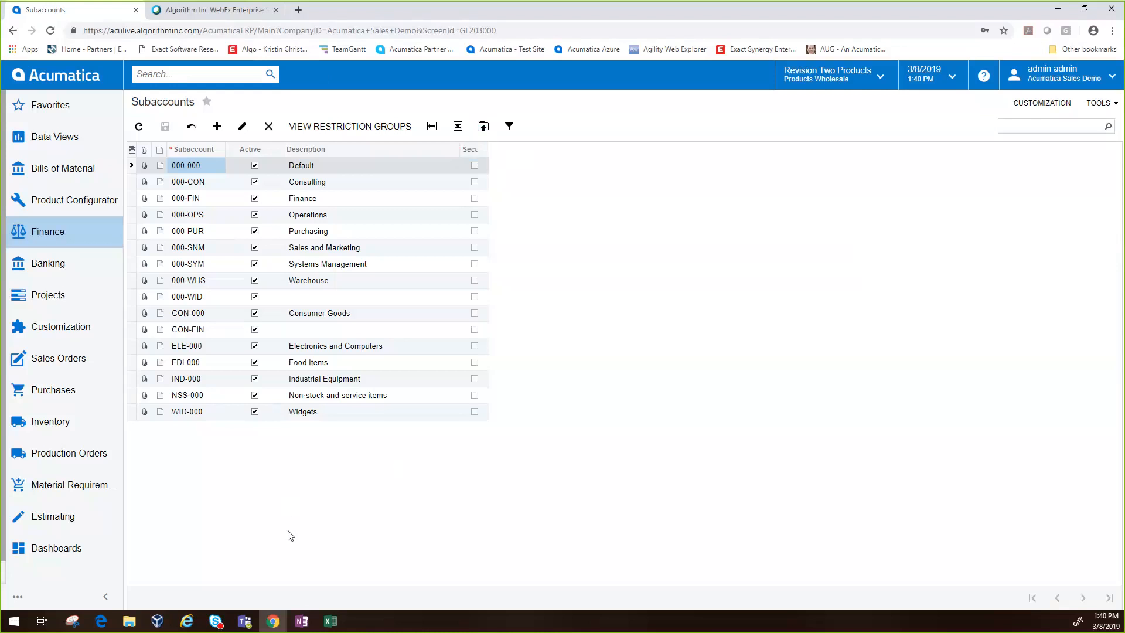
Step: Open the Inter-Branch Account Mapping for branch PRODWHOLE and examine its originating and destination branch transaction mappings
click(44, 231)
click(609, 475)
click(954, 270)
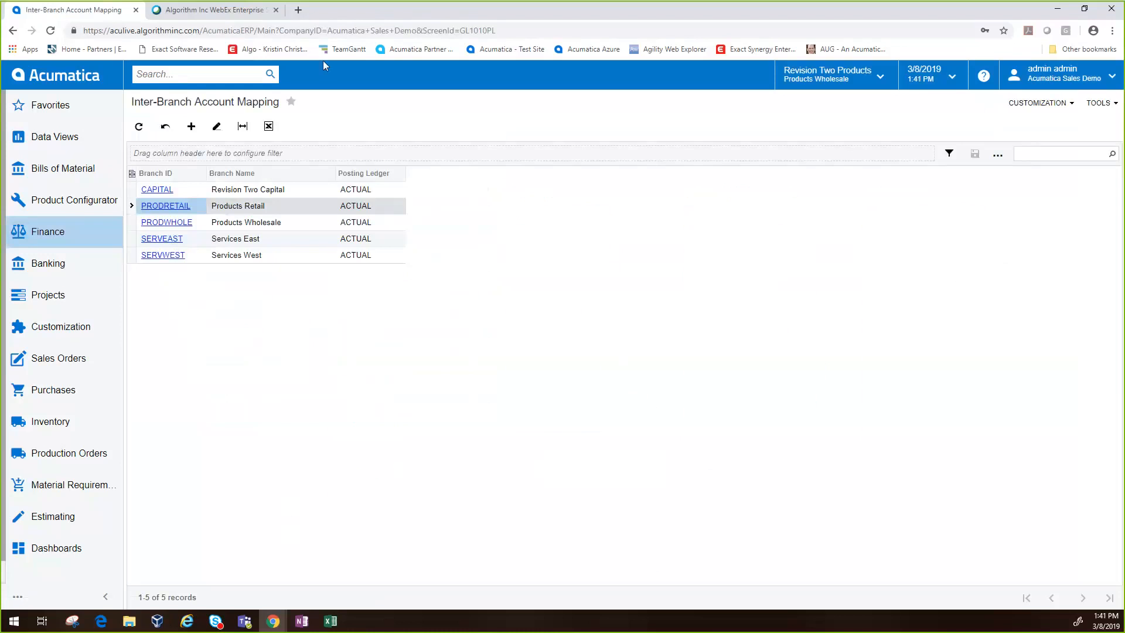
click(156, 224)
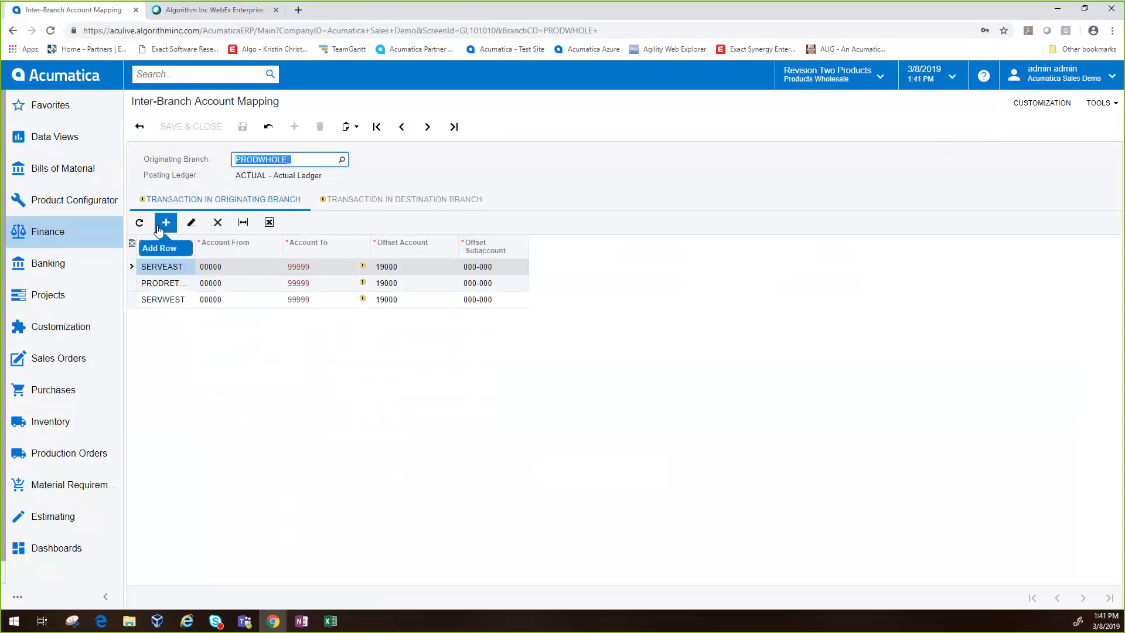
click(403, 195)
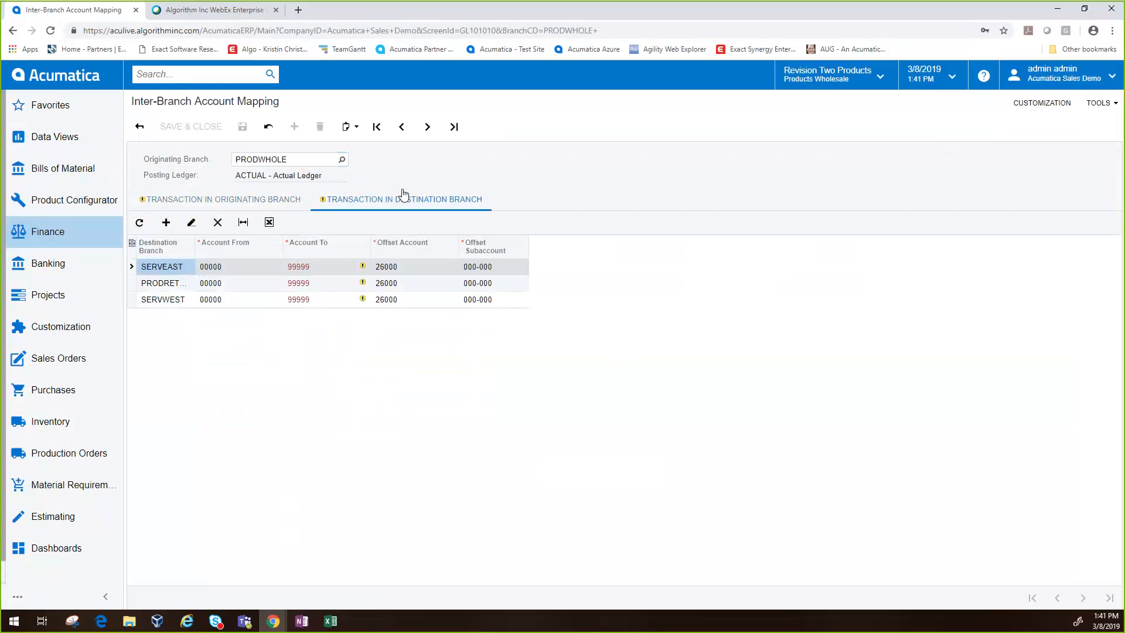
click(250, 203)
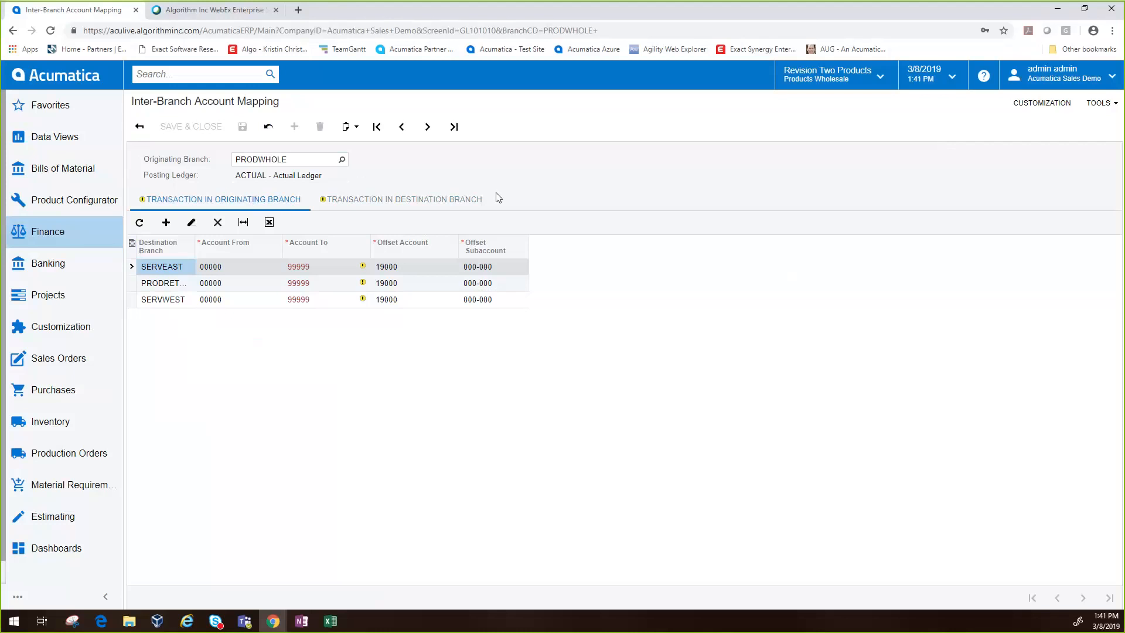
Step: Run the Profit & Loss report for the ACTUAL ledger with financial period 12-2018
click(67, 240)
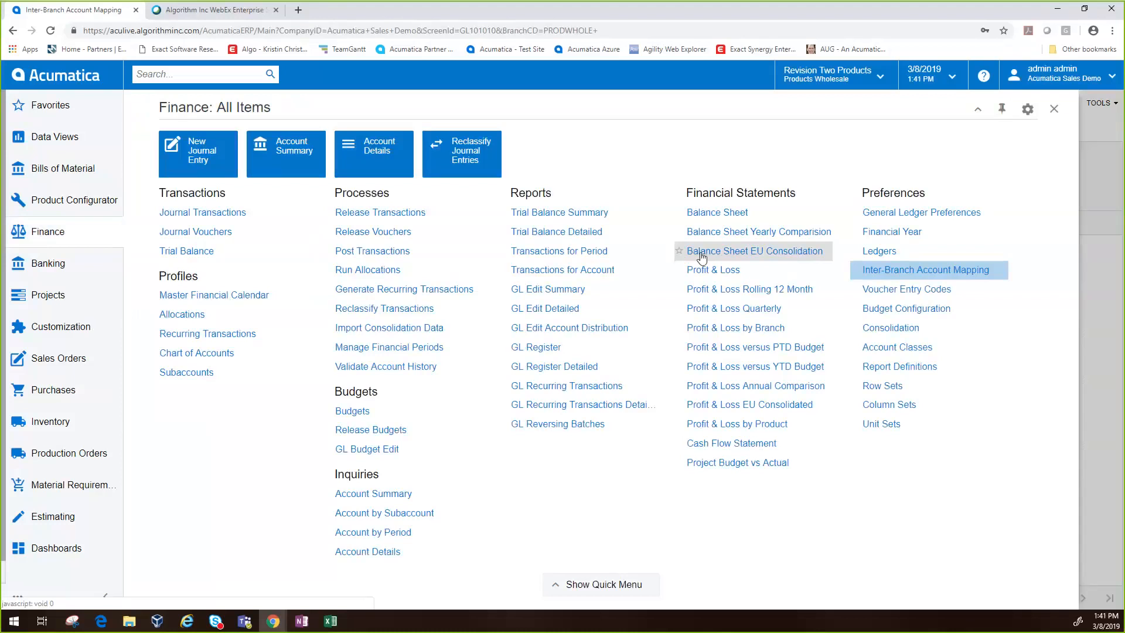
click(725, 271)
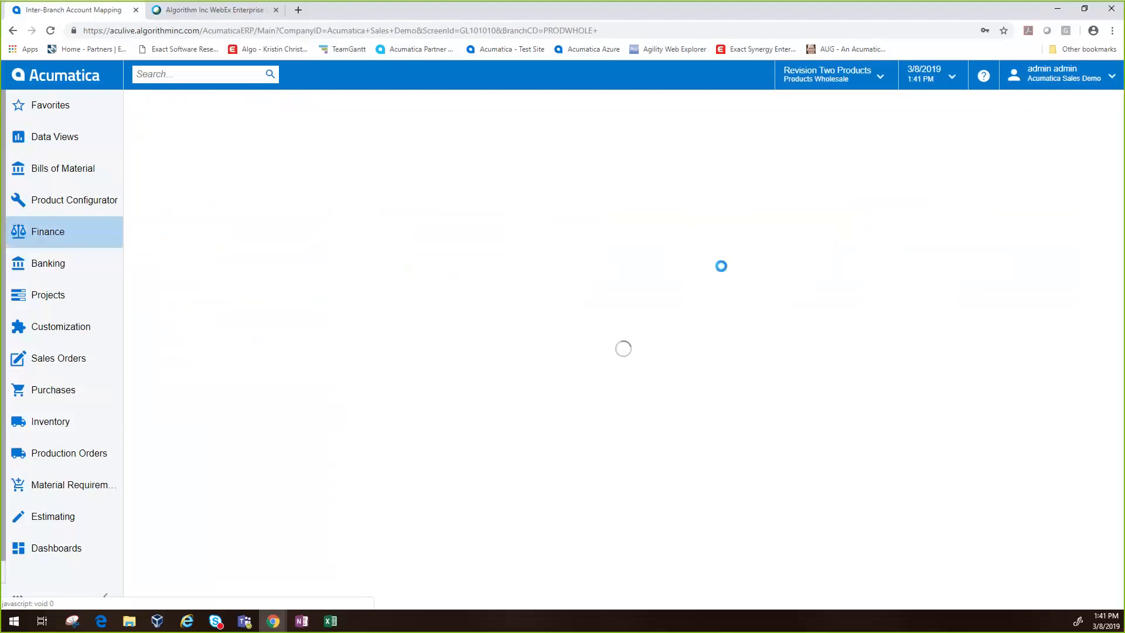
click(305, 241)
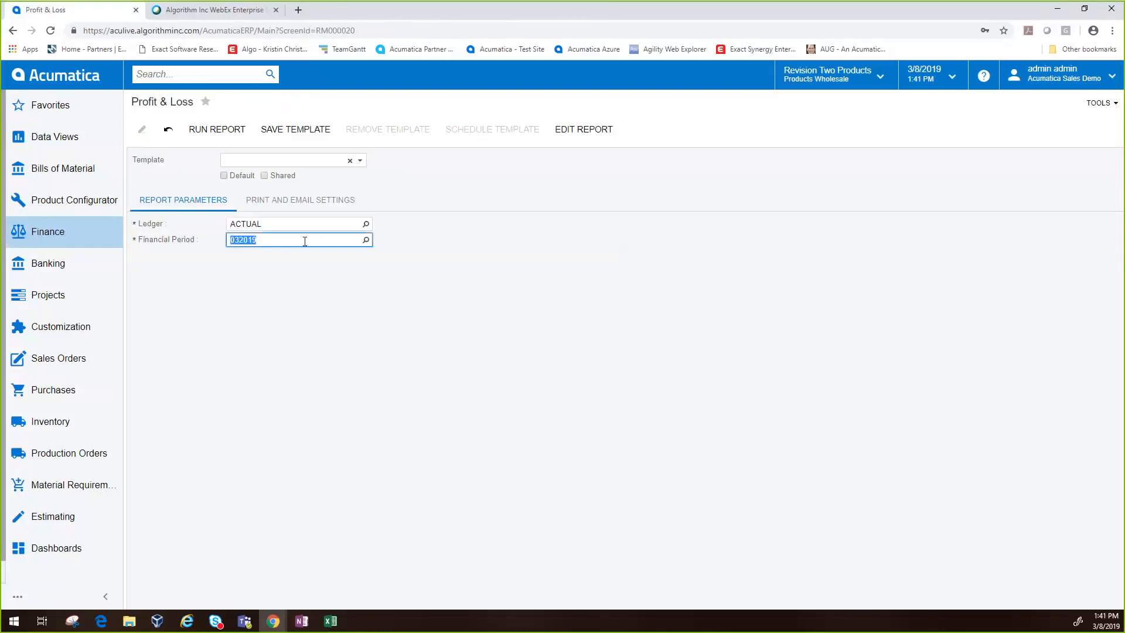
text(122018)
key(Tab)
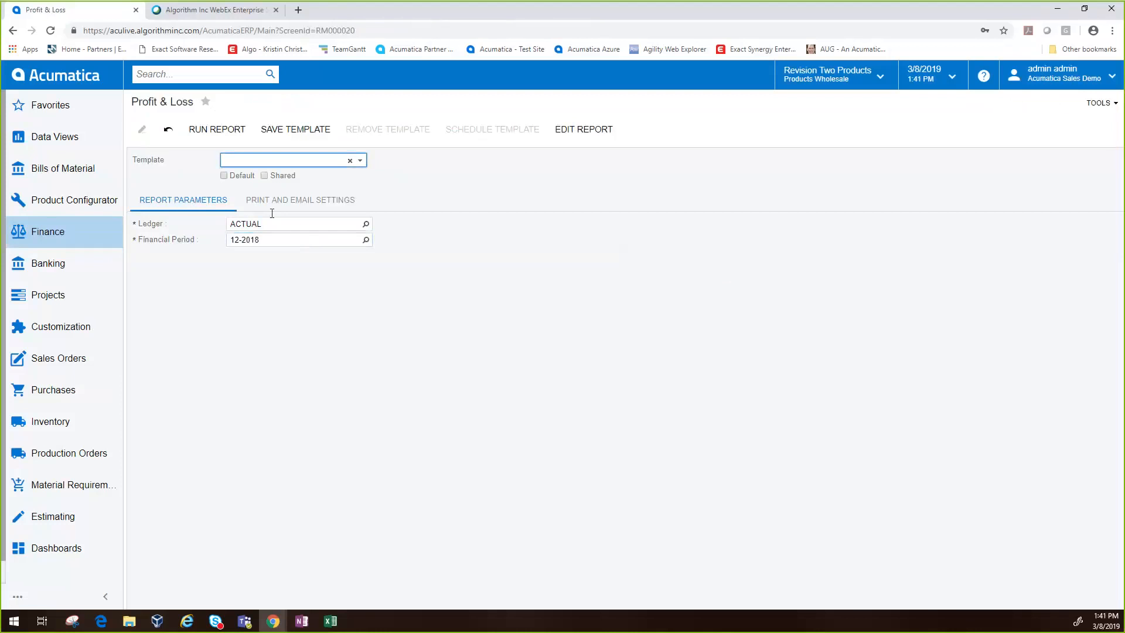
click(233, 129)
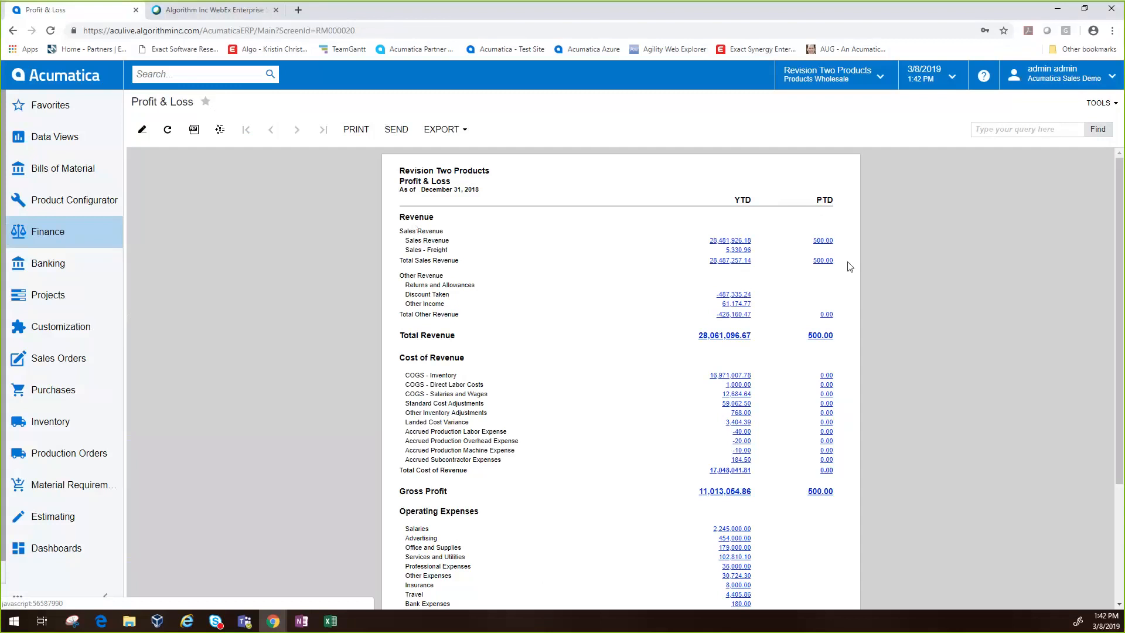
Step: Drill into the period-to-date Sales Revenue amount to view its General Ledger details, and return to the Profit & Loss report
click(821, 241)
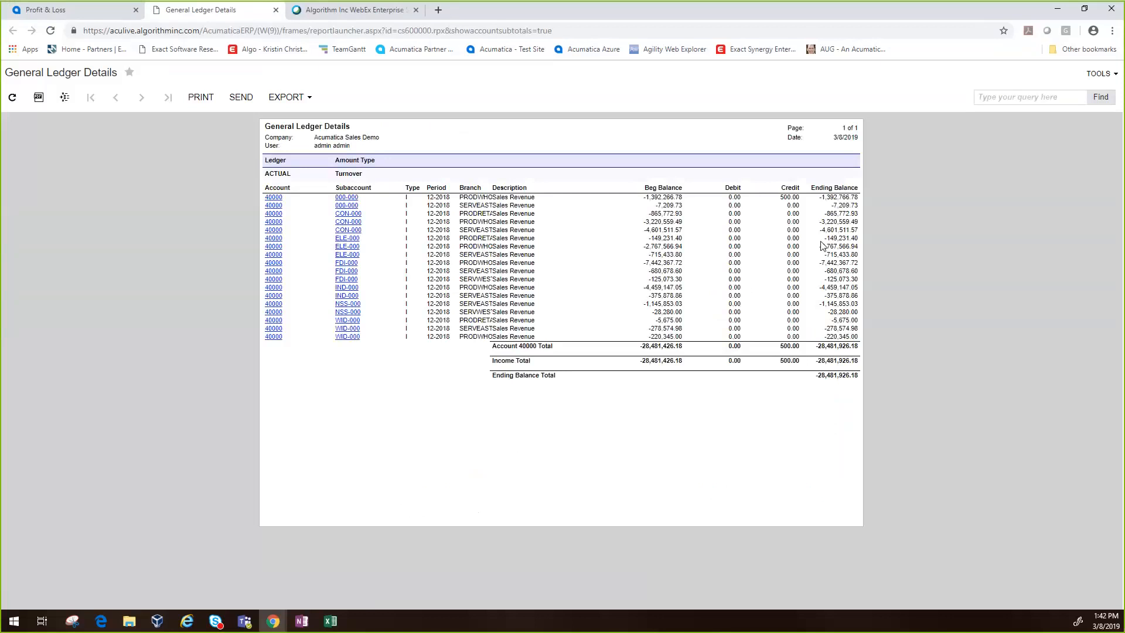
click(275, 11)
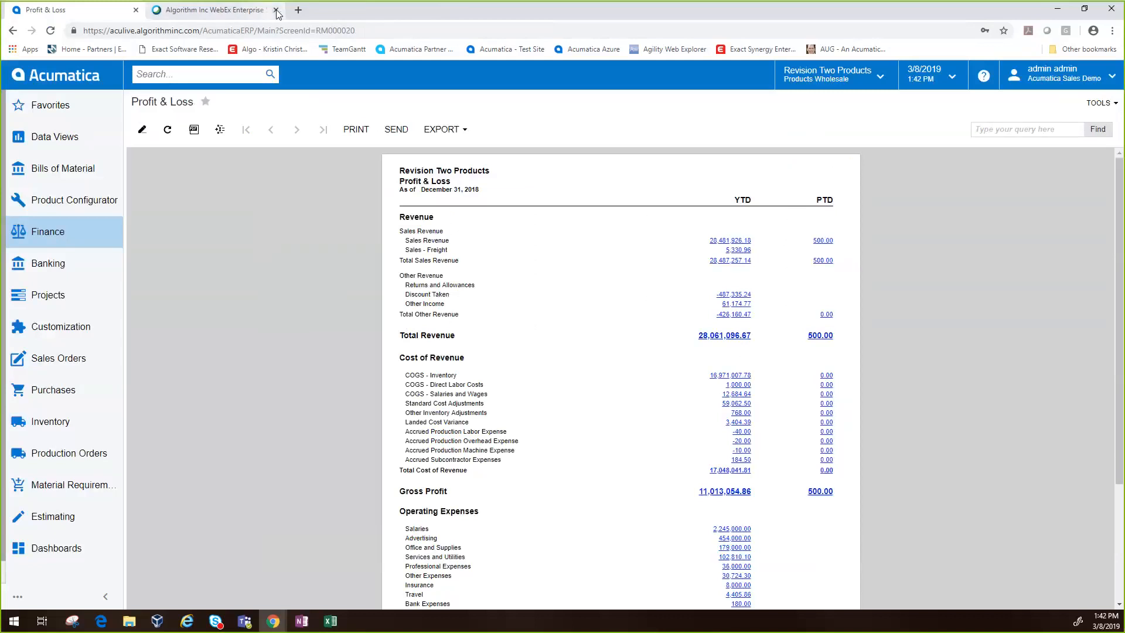
Step: Run the Profit & Loss Rolling 12 Month report for the ACTUAL ledger with financial period 12-2018
click(50, 234)
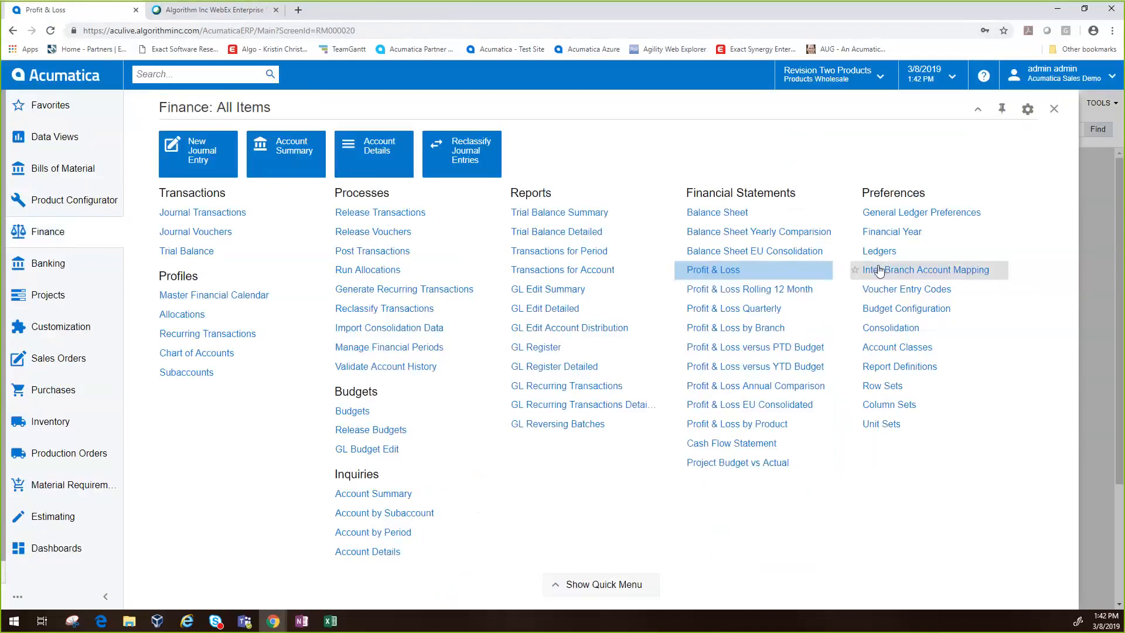
click(750, 295)
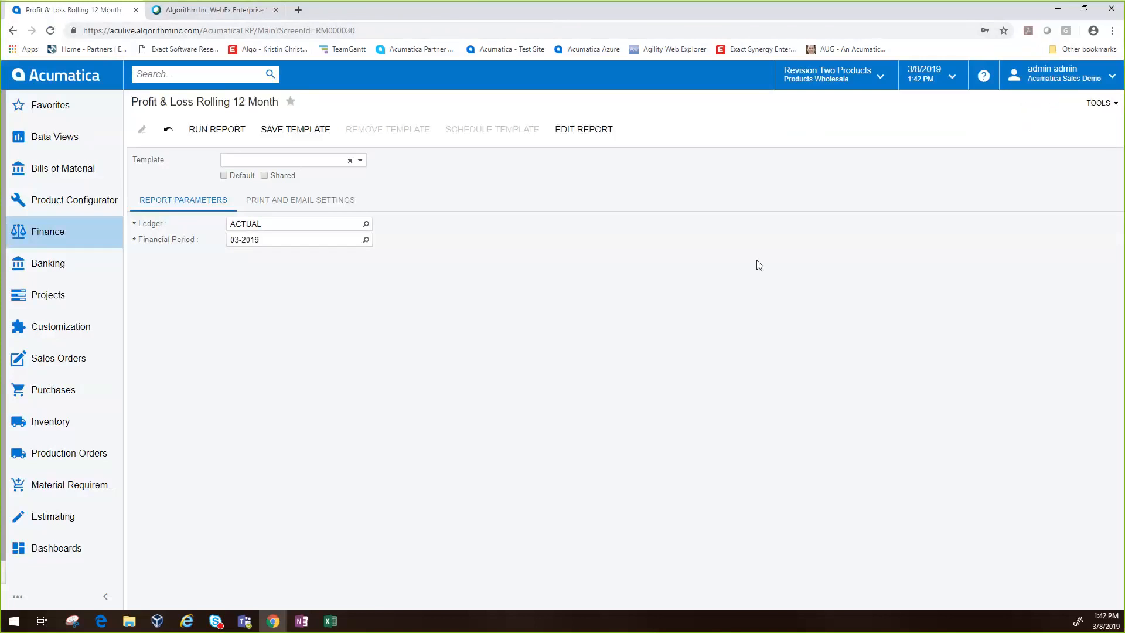
drag(259, 239, 173, 244)
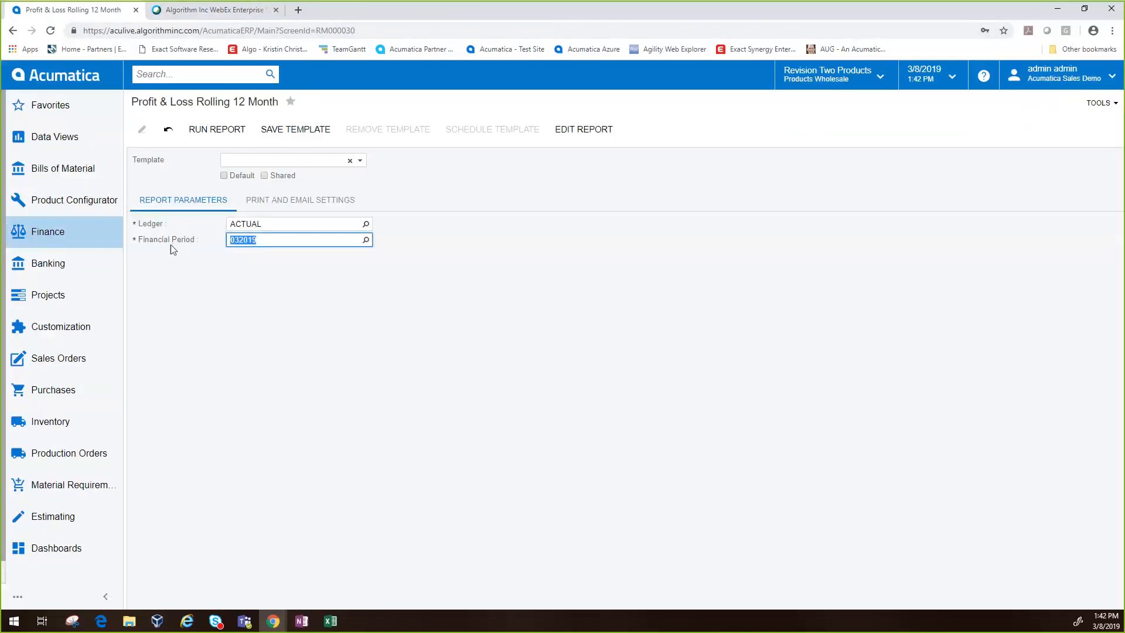
text(122018)
click(218, 128)
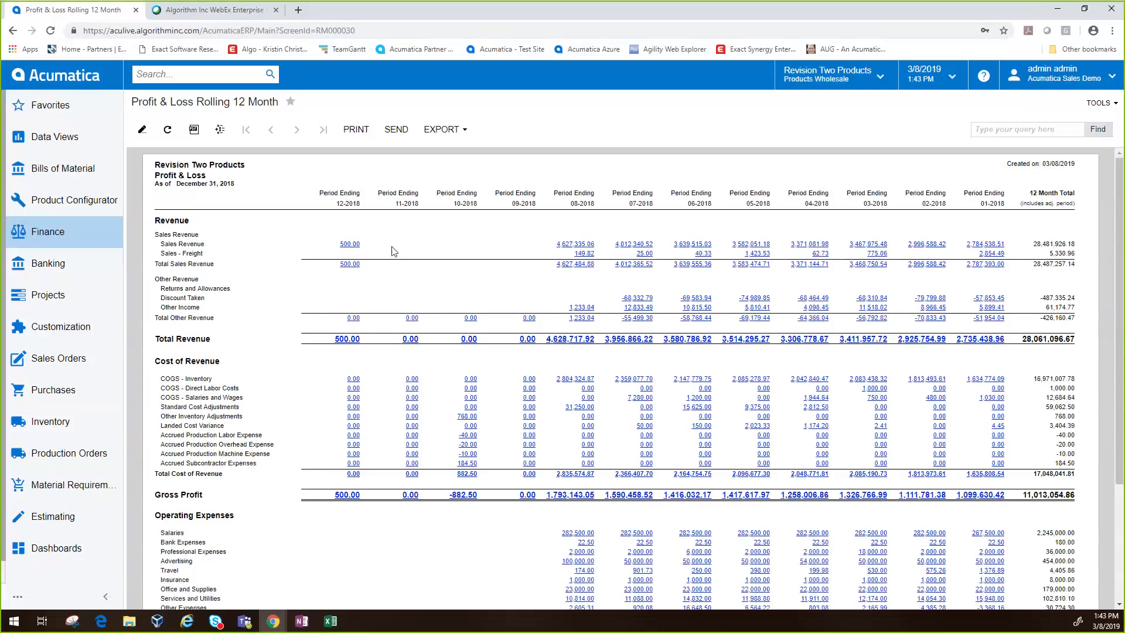
Step: Drill into the 04-2018 Sales - Freight amount to view its ledger details, and return to the rolling 12-month report
click(819, 251)
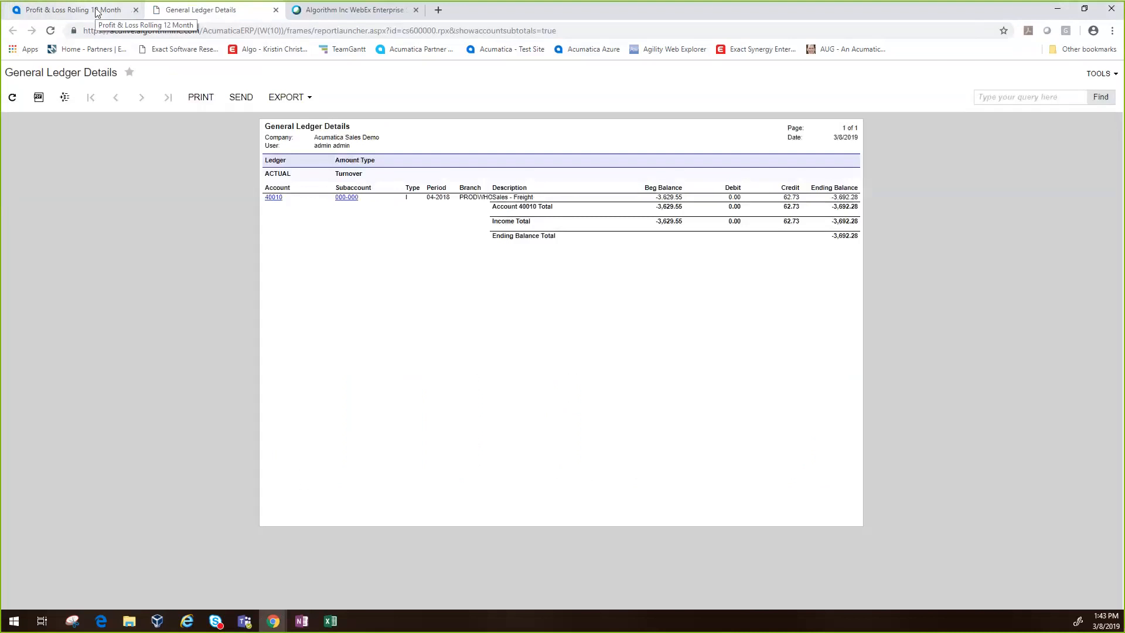
click(97, 11)
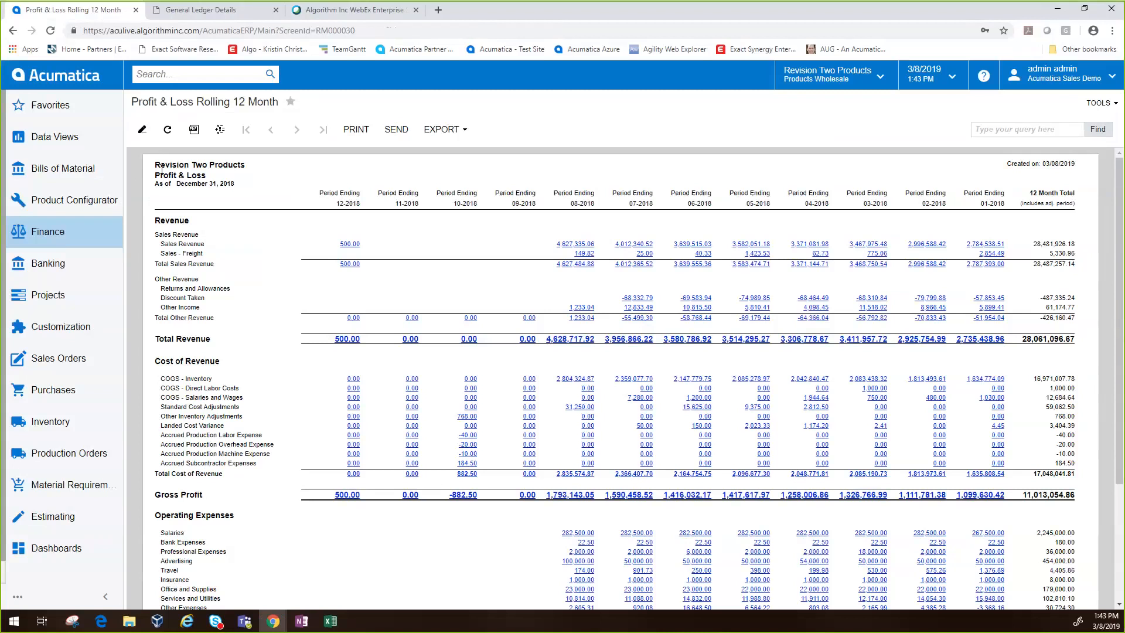
Step: Display the report's company and branch breakdown and view the figures for Services Company, Product Company and Products Retail Branch
click(219, 131)
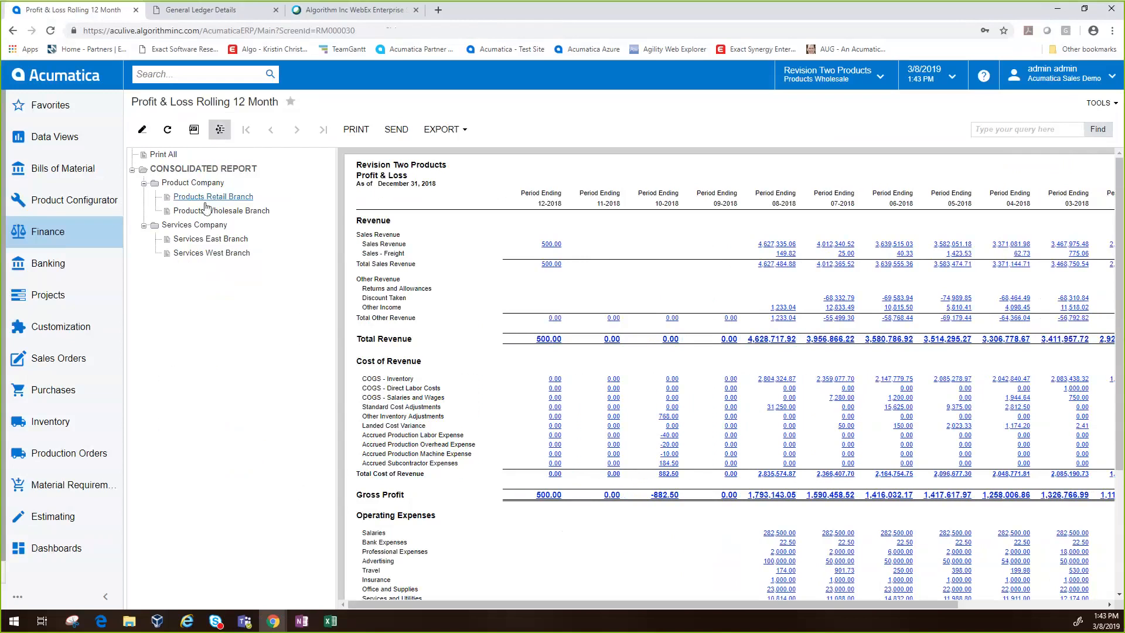
click(203, 224)
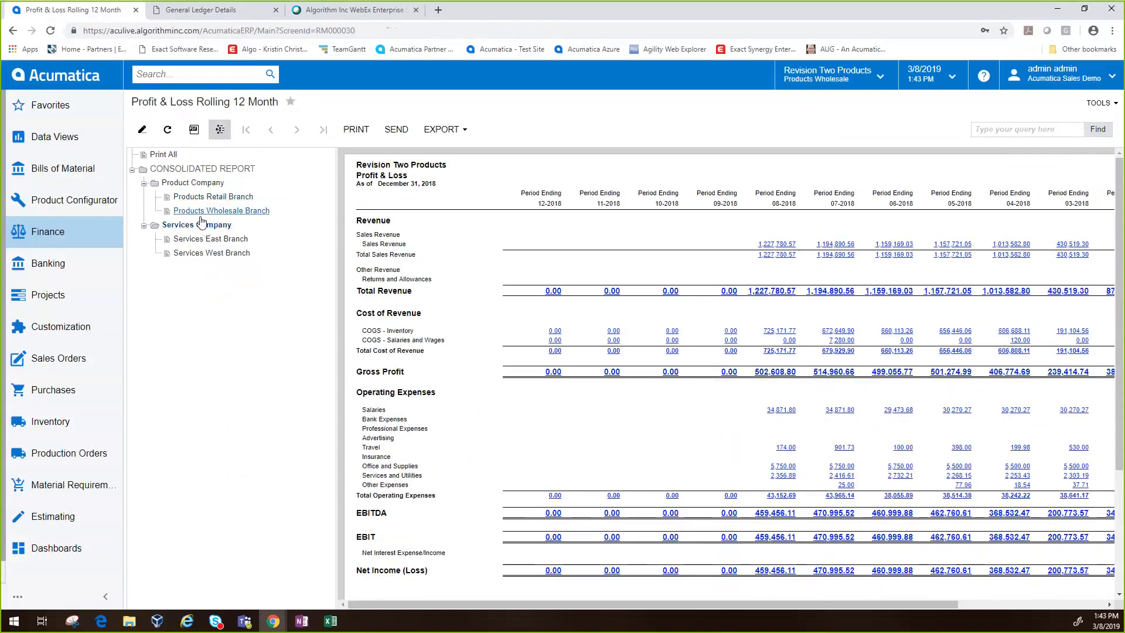
click(199, 184)
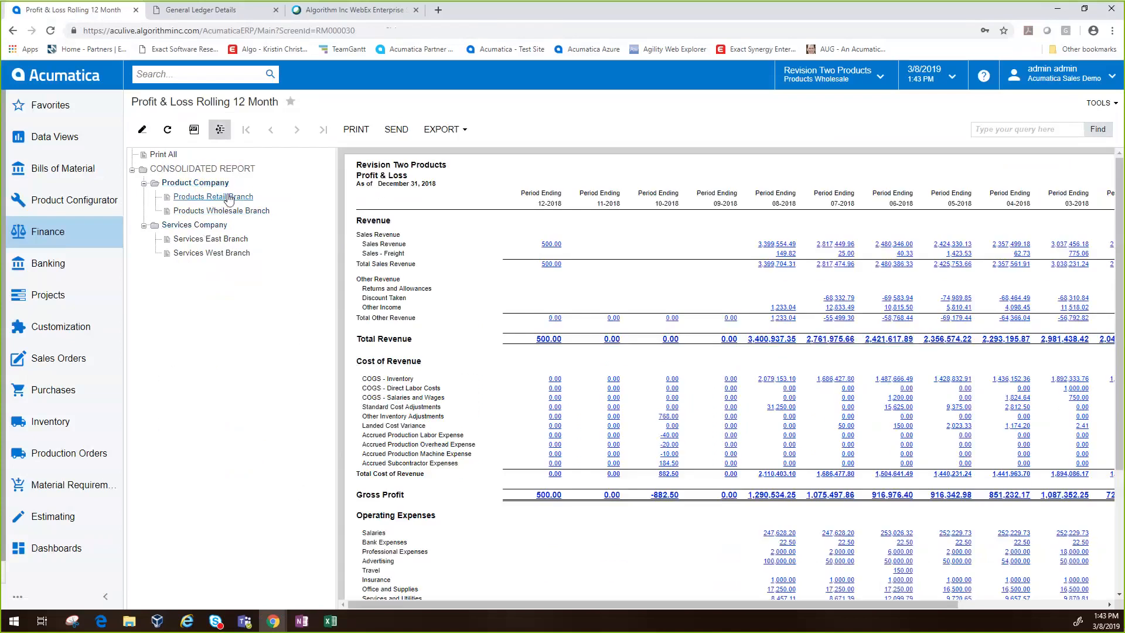
click(227, 197)
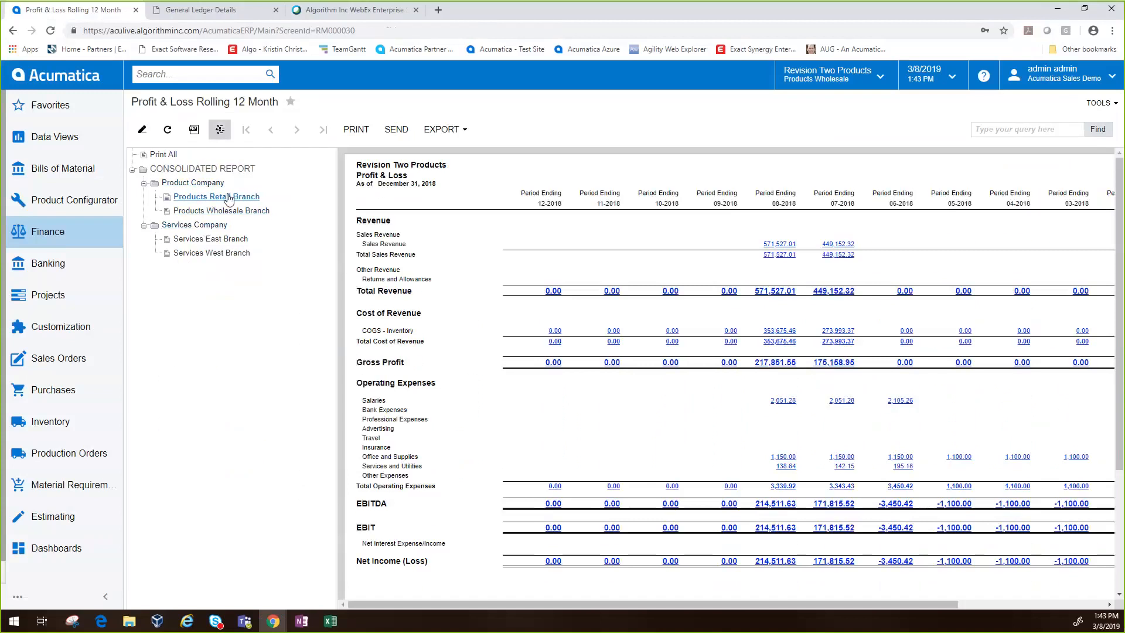
Step: View the rolling 12-month figures for Product Company, and open the Reclassify Transactions process in Finance
click(226, 183)
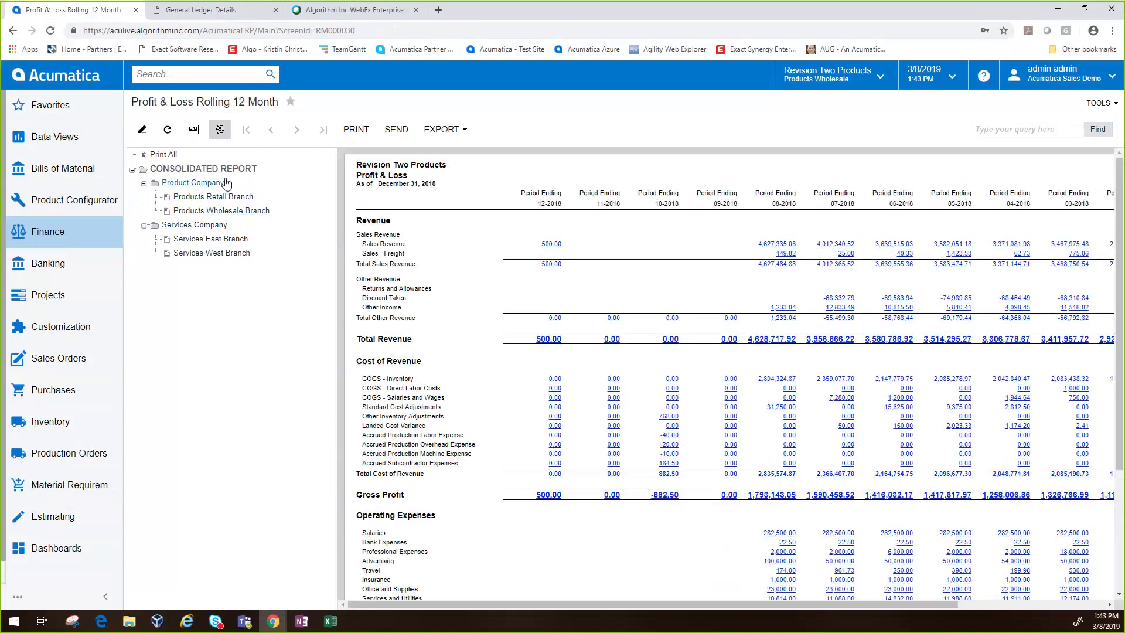
click(44, 231)
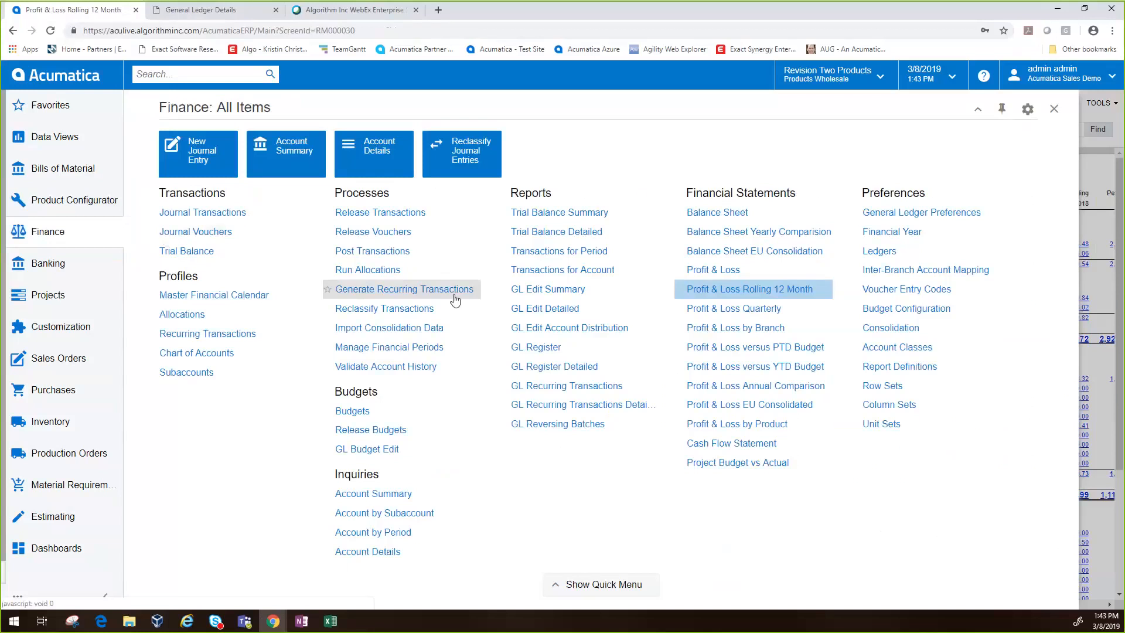
click(417, 310)
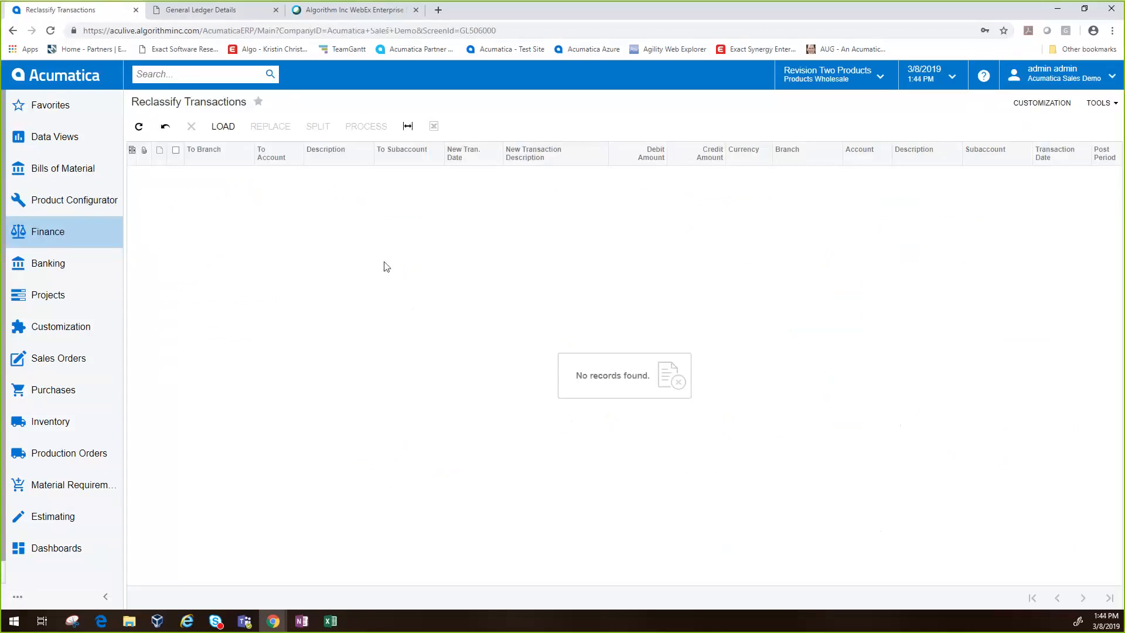
Step: Load the Services East (SERVEAST) transactions with subaccount 000-000 from period 01-2018 for reclassification
click(230, 127)
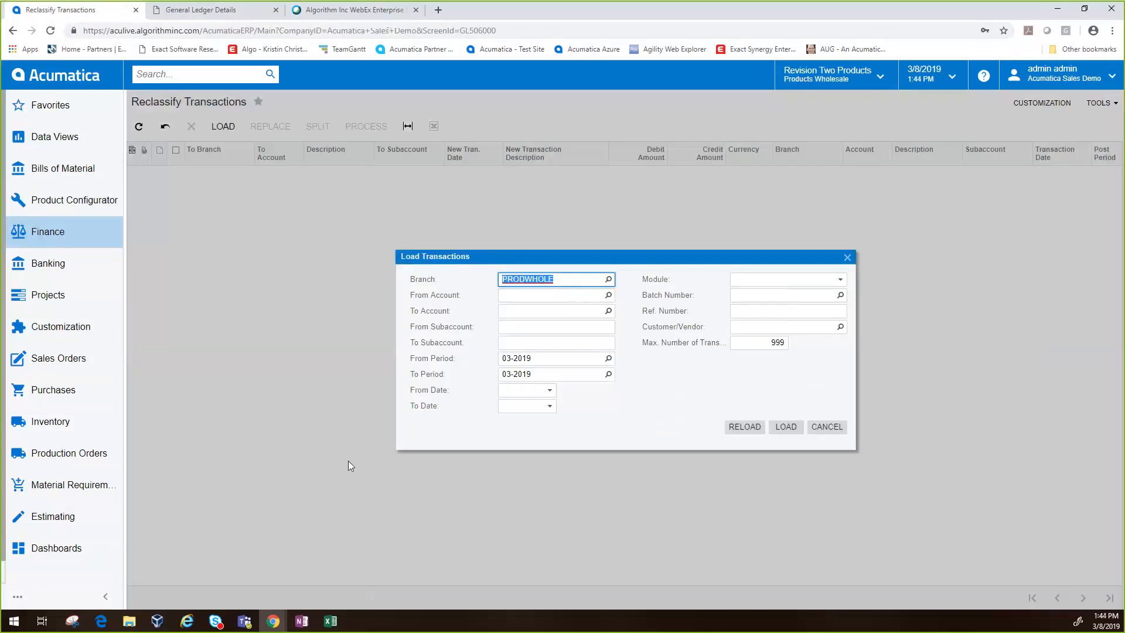
text(serves)
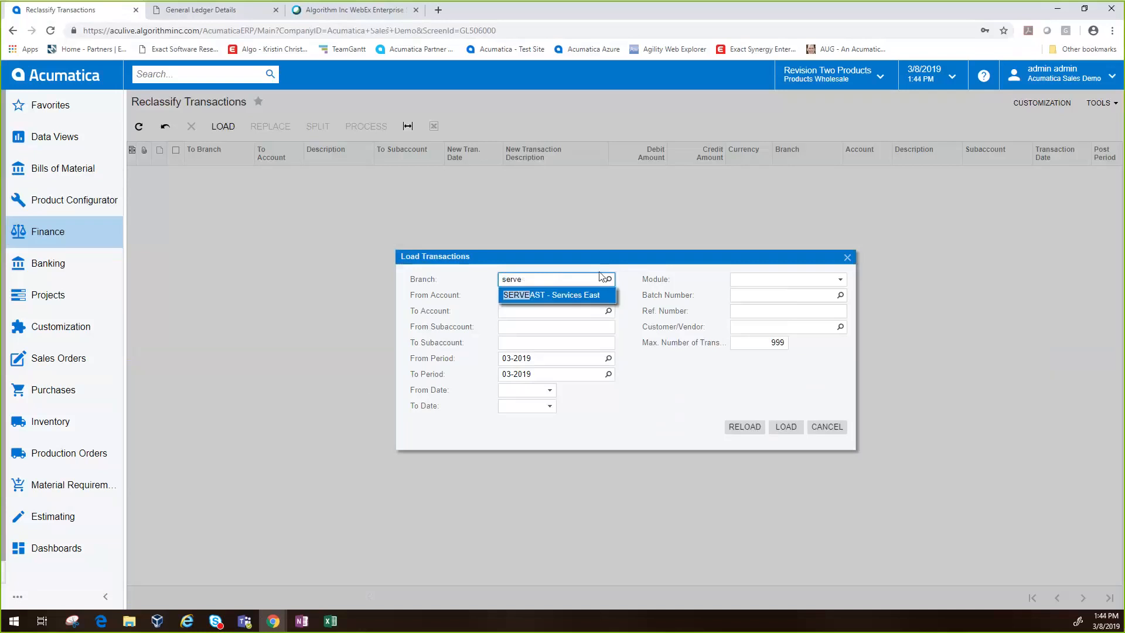
click(570, 294)
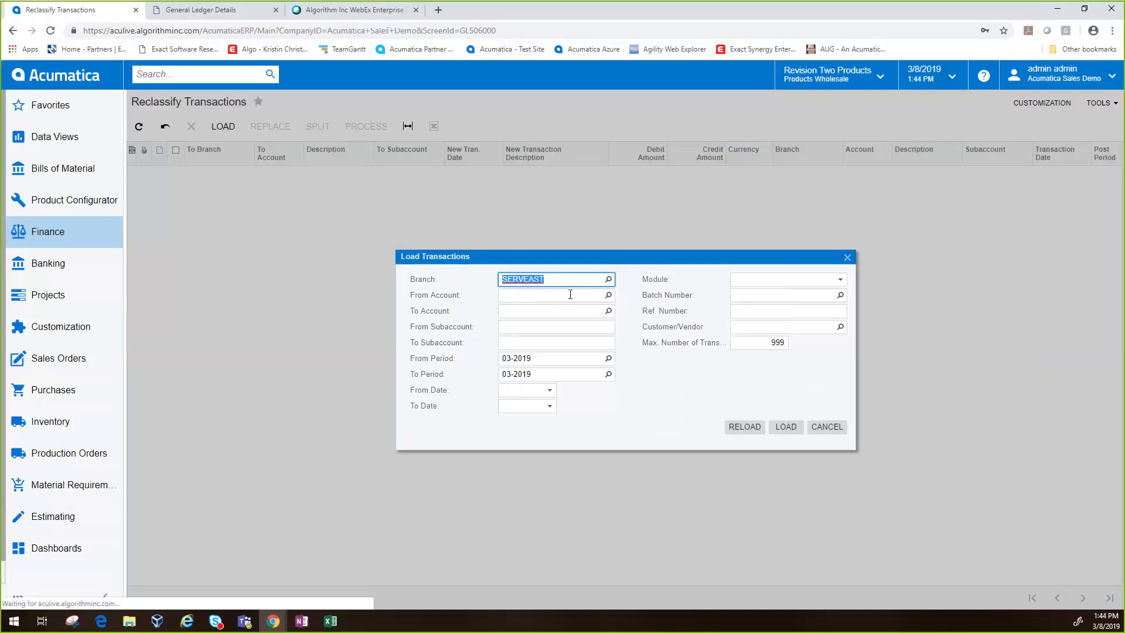
click(533, 329)
text(0000000)
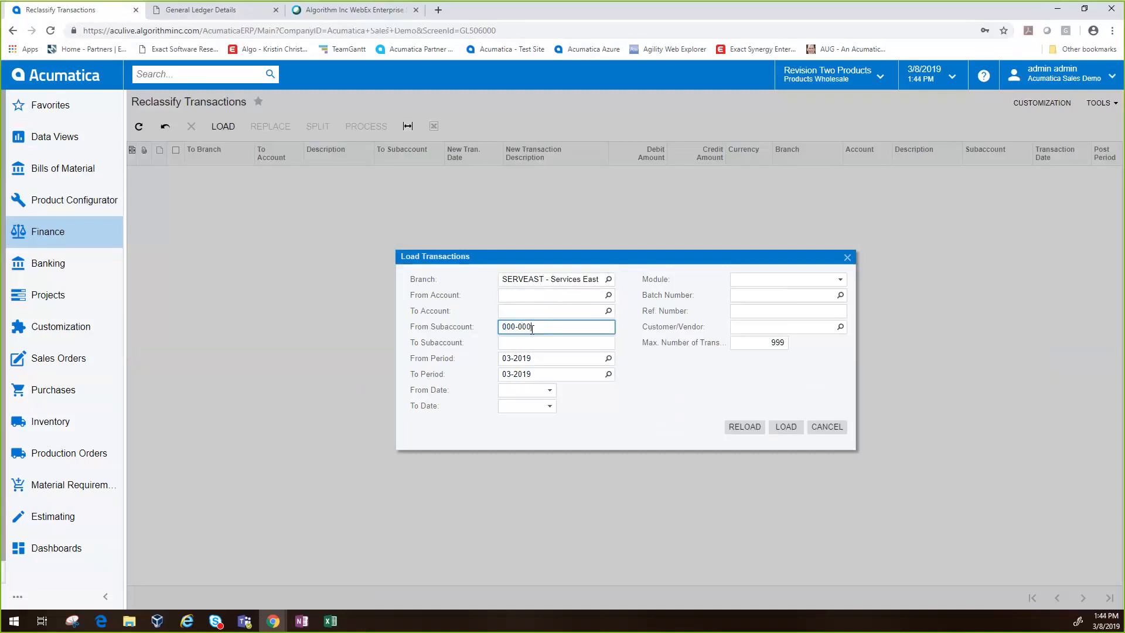
key(Tab)
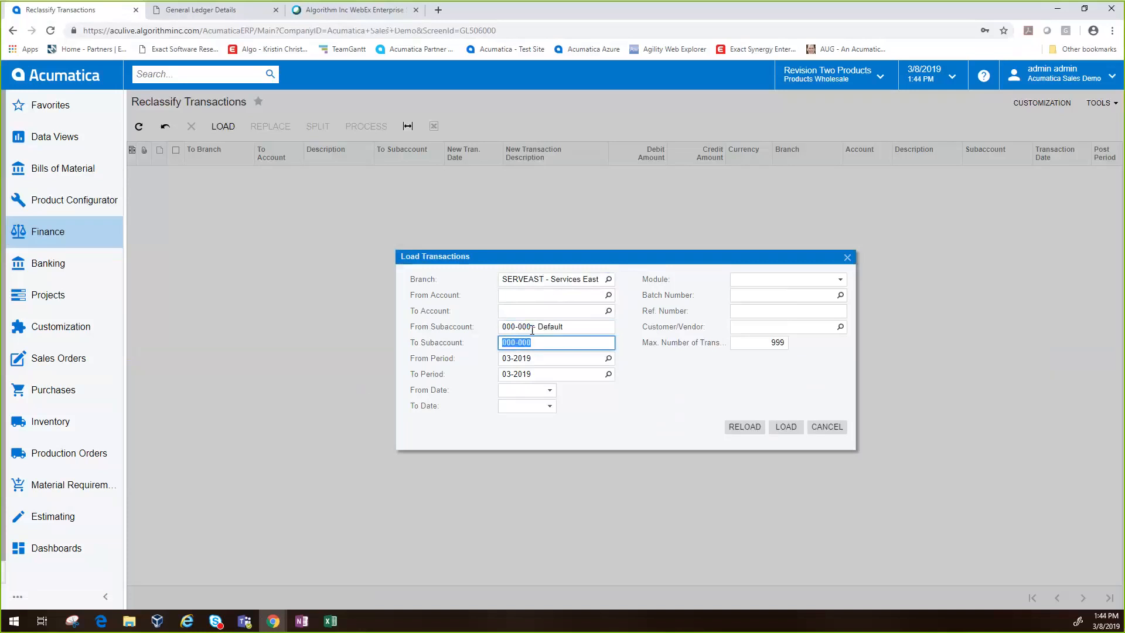
click(548, 359)
text(012018)
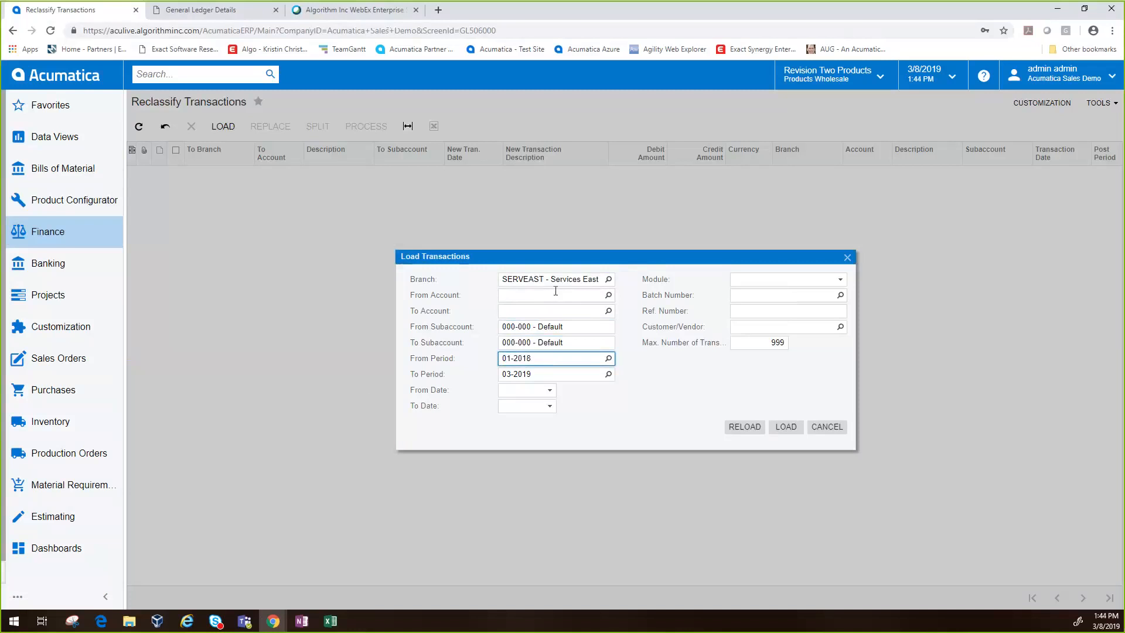
click(785, 427)
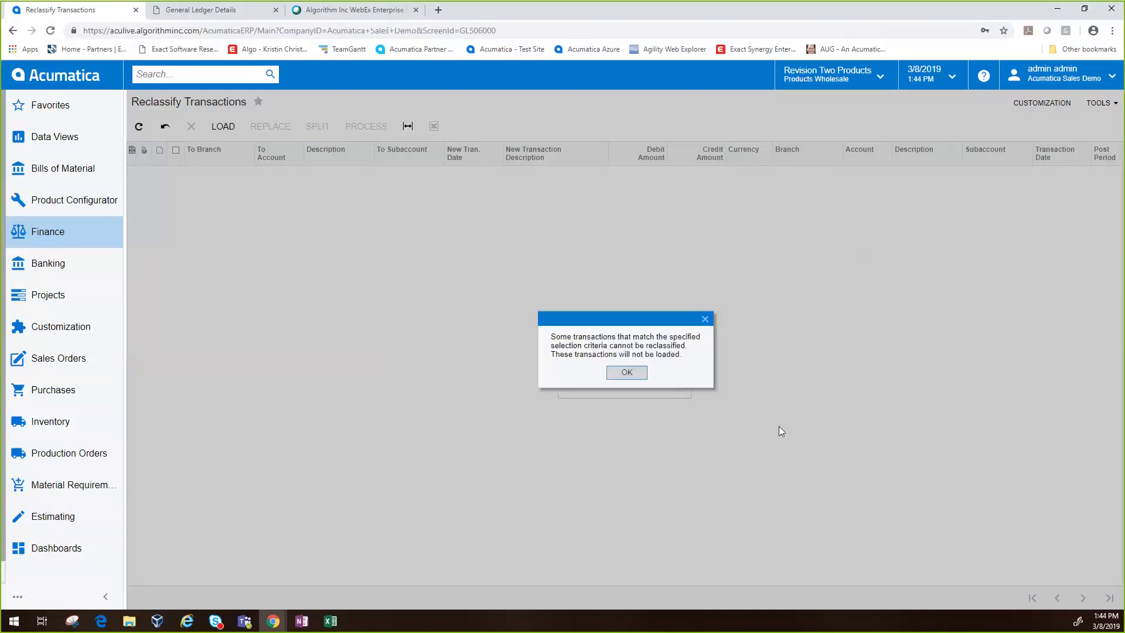
click(626, 374)
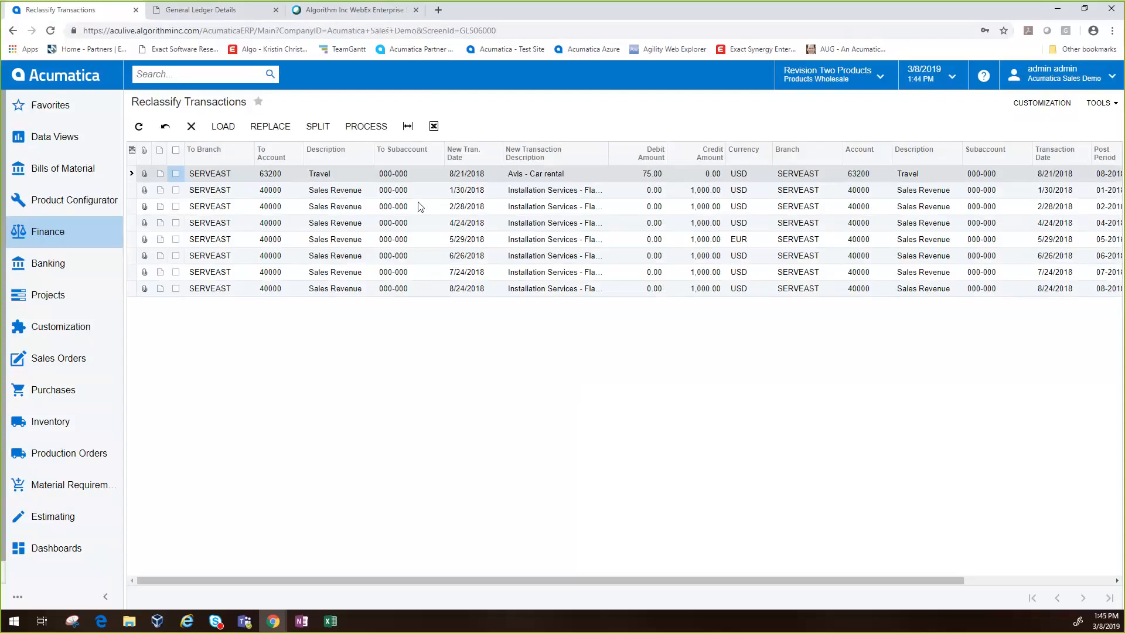
Step: Set the destination subaccount of the 1/30/2018 Sales Revenue transaction to ELE-000 and process the reclassification
click(389, 191)
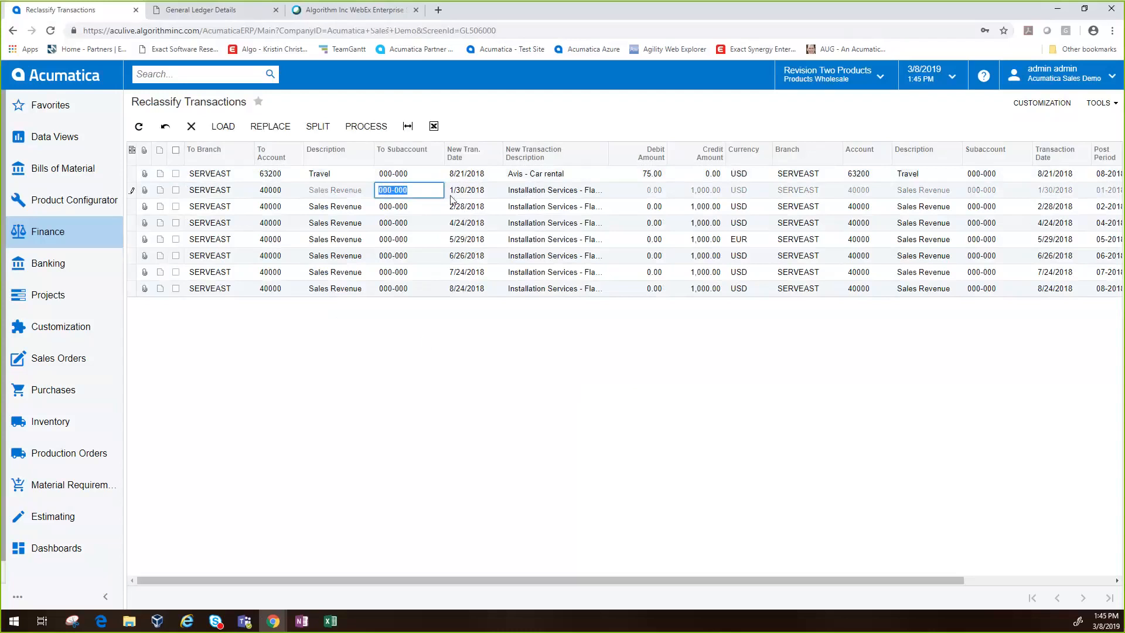
double_click(388, 192)
click(387, 193)
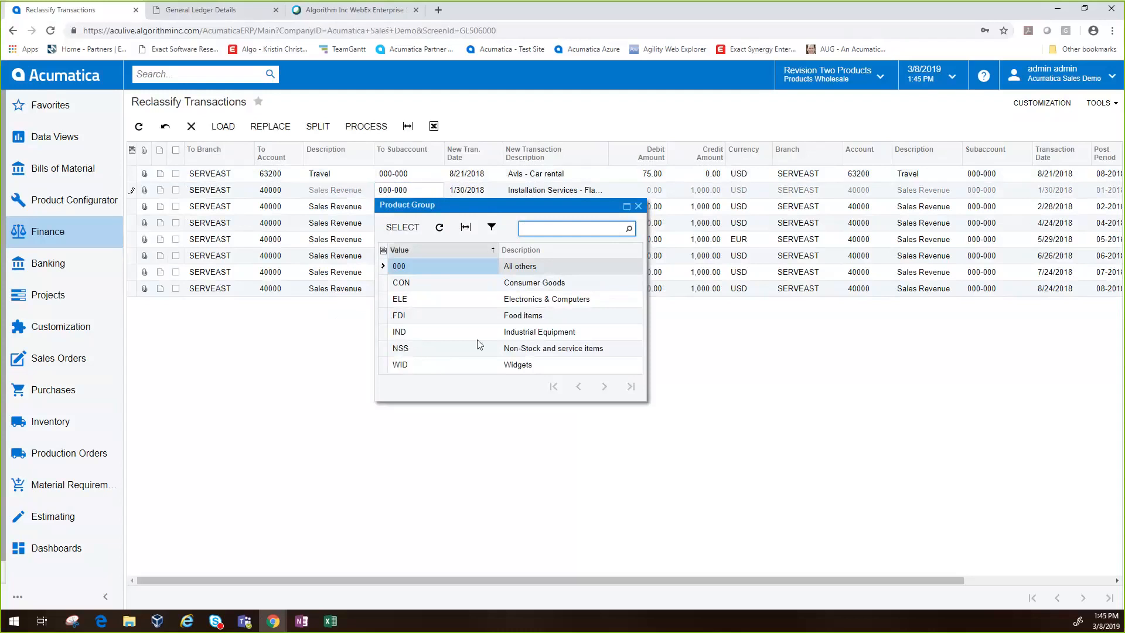
double_click(453, 299)
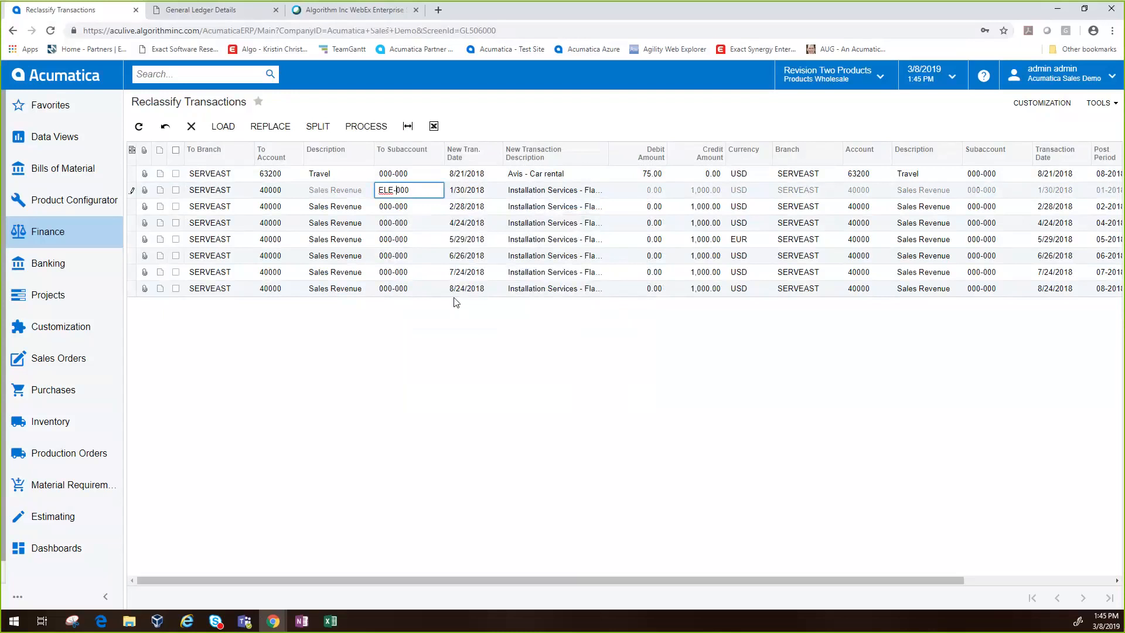
key(F3)
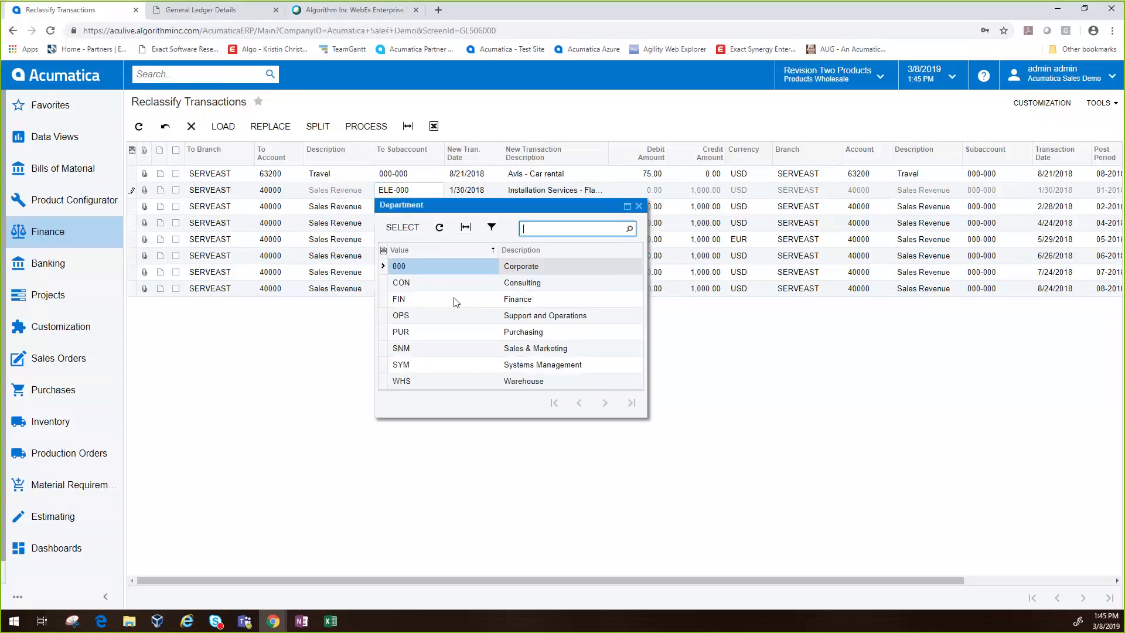
double_click(444, 268)
key(Tab)
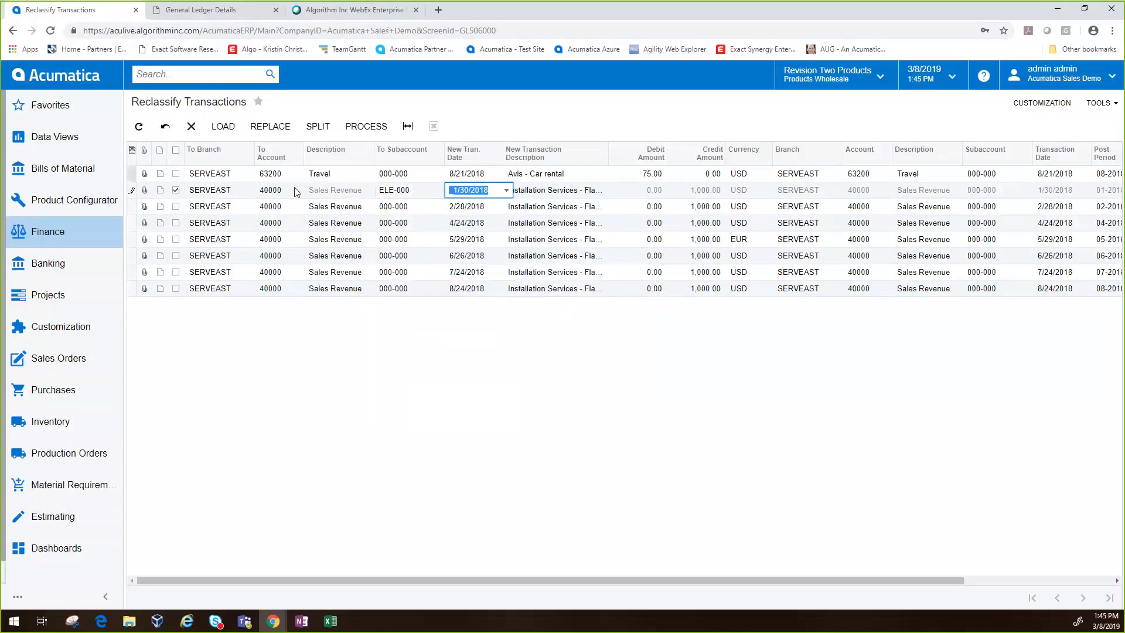
click(374, 126)
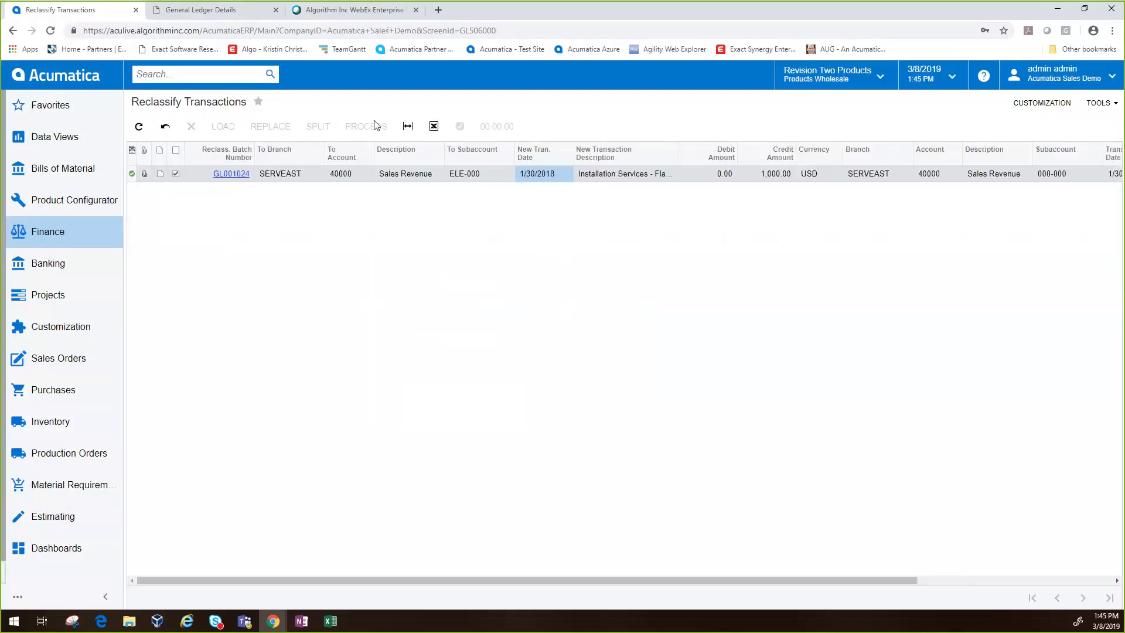
Step: Open the reclassification batch, examine its subaccounts, debit and credit amounts and original batch references, and close it
click(227, 175)
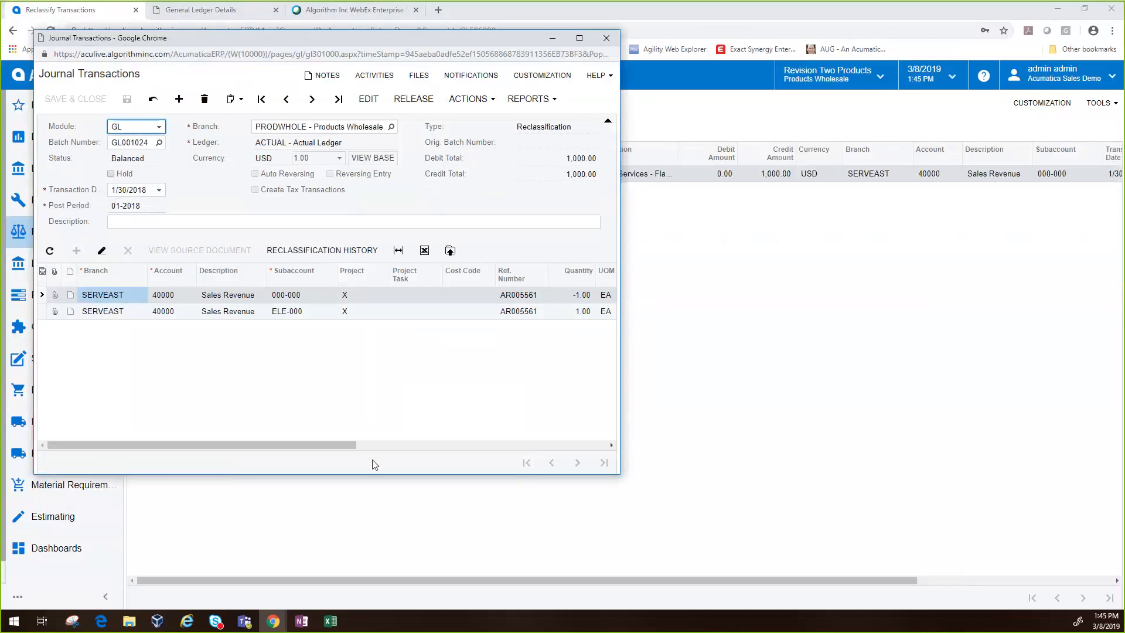
click(338, 445)
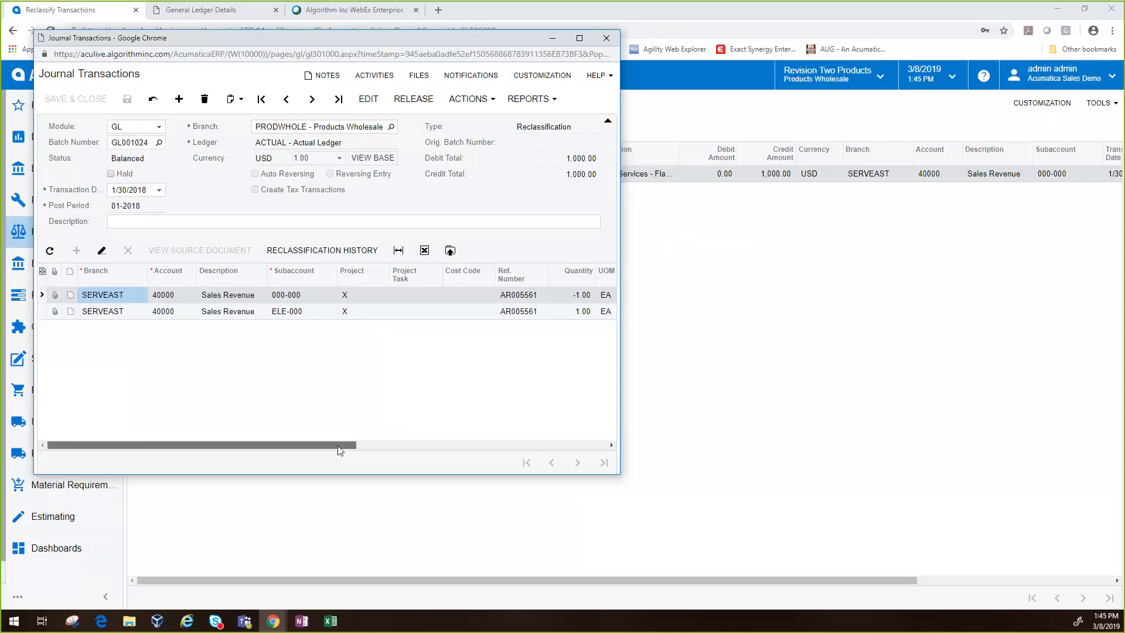
drag(338, 446, 615, 450)
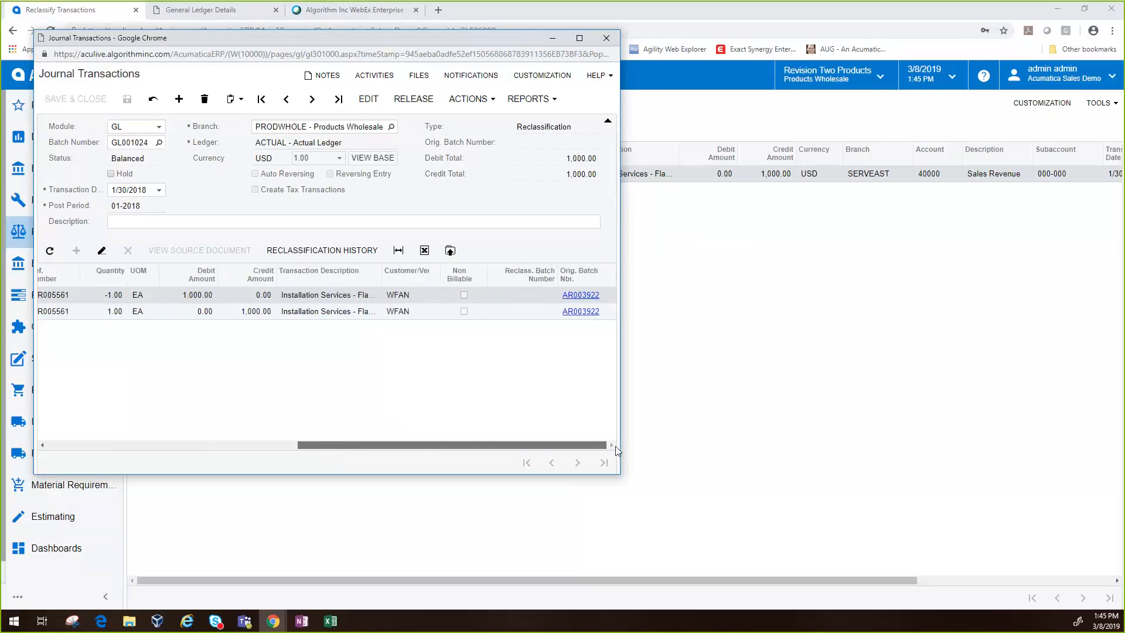
drag(615, 445, 389, 450)
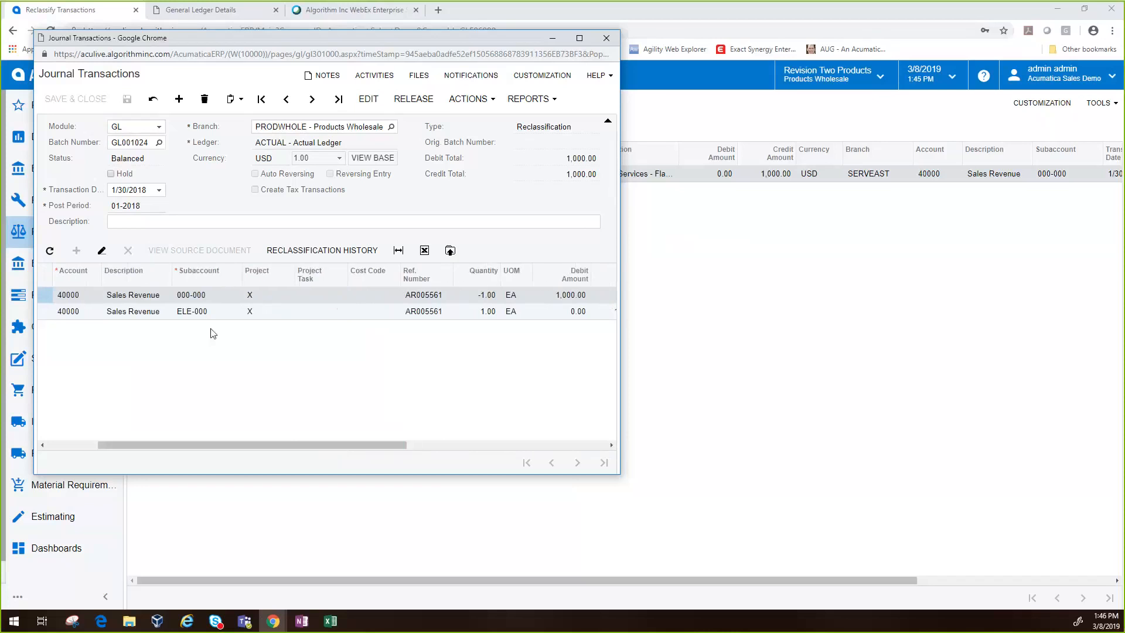
click(606, 37)
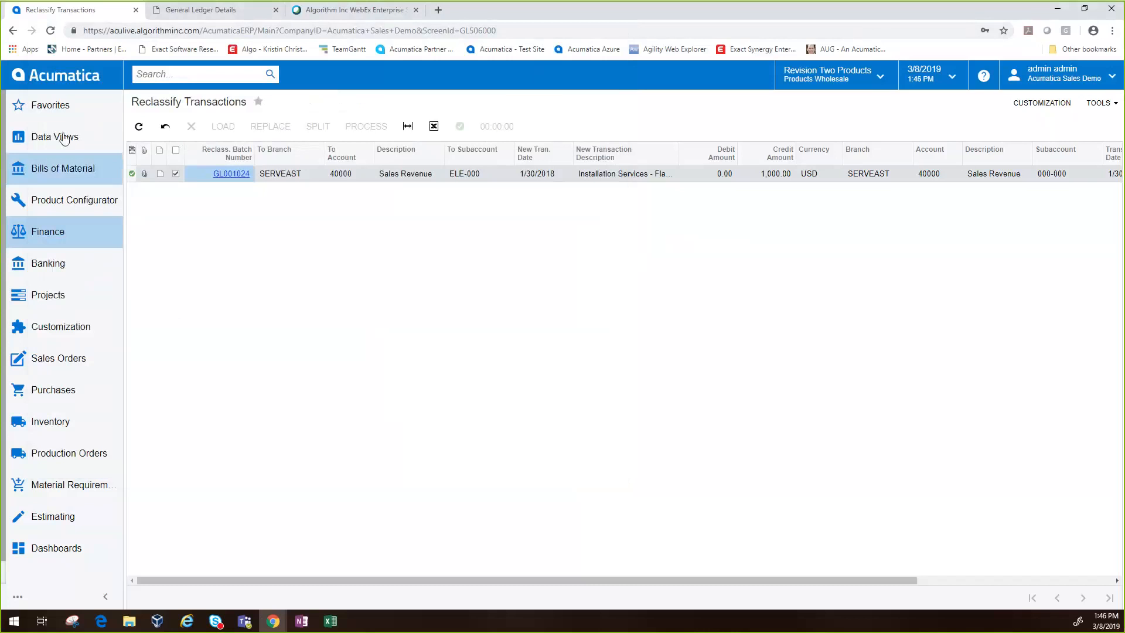
Step: Open the Finance Budgets screen, turn off the tree view, and load financial year 2018
click(46, 240)
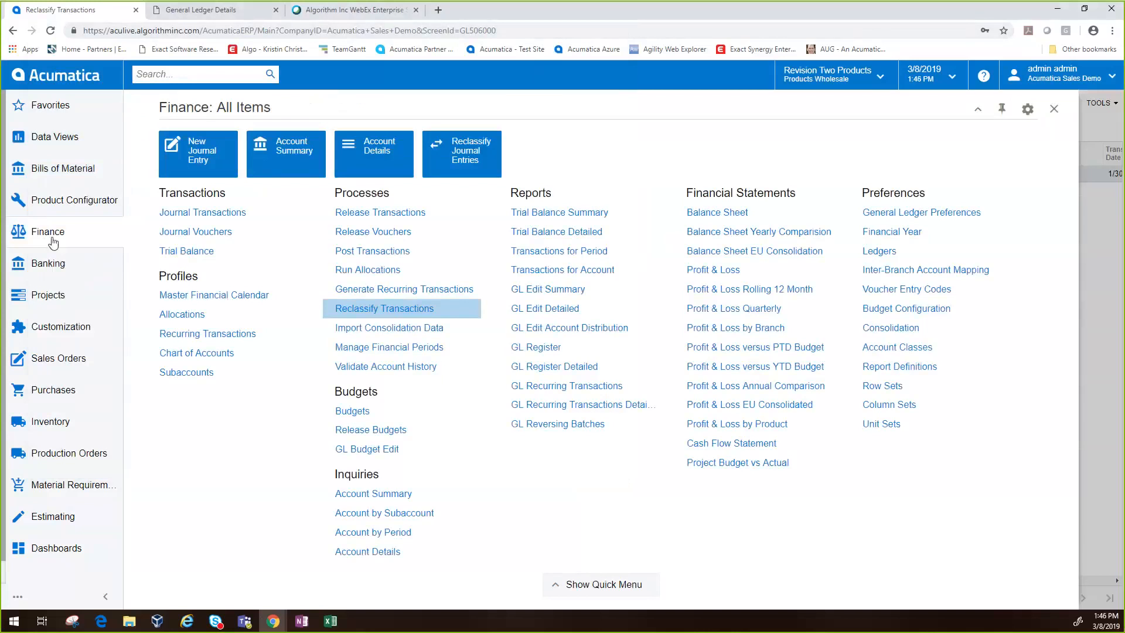
click(359, 410)
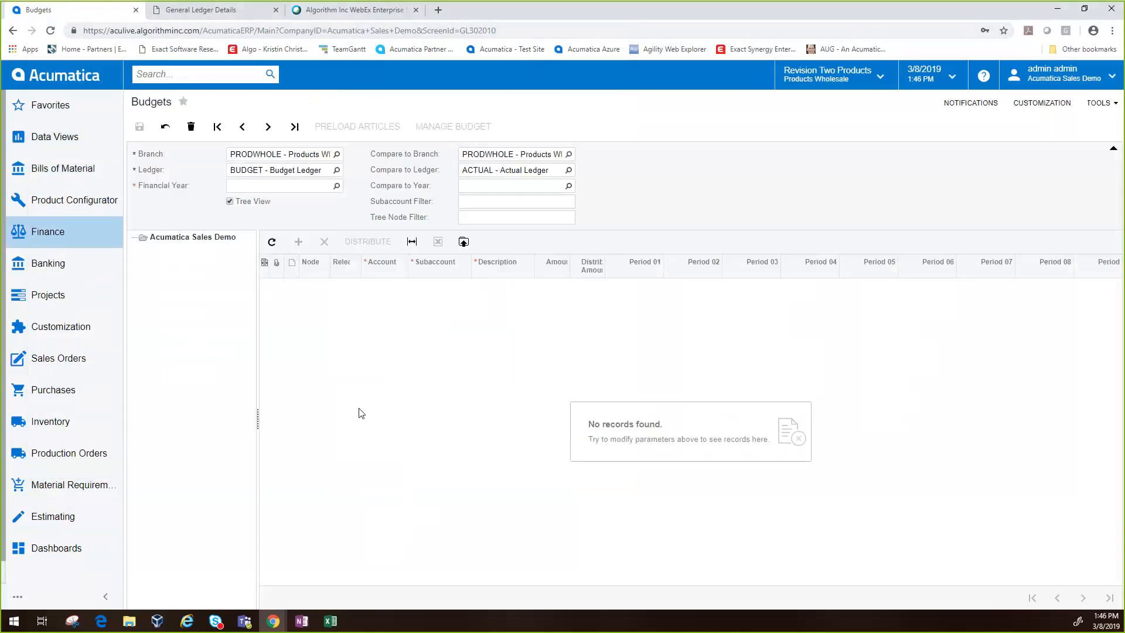
click(230, 201)
click(337, 186)
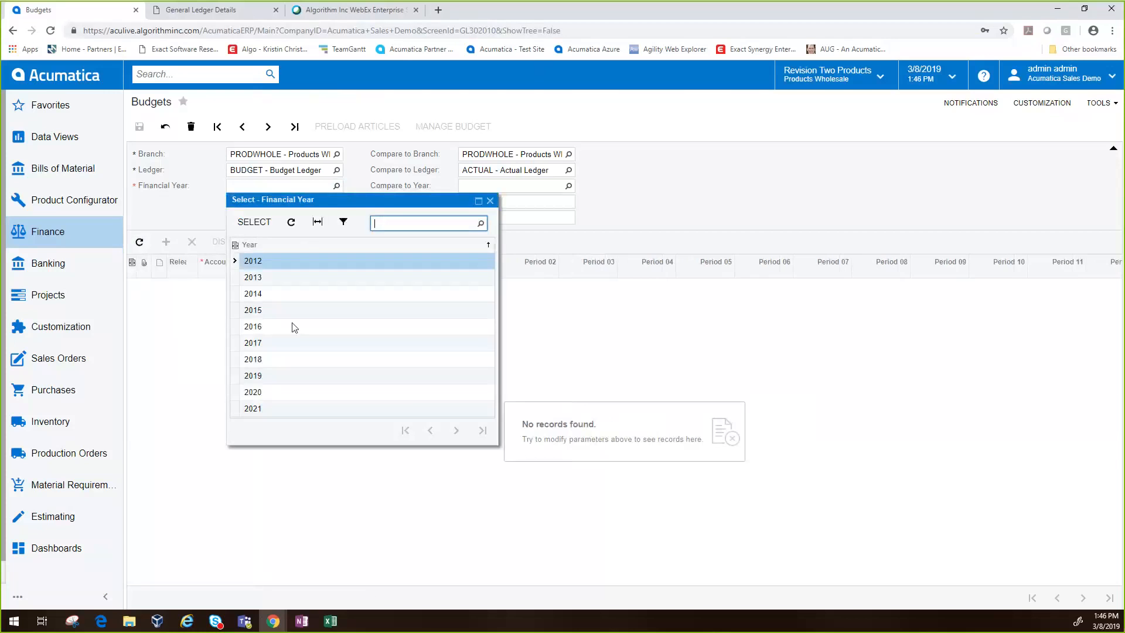
double_click(275, 358)
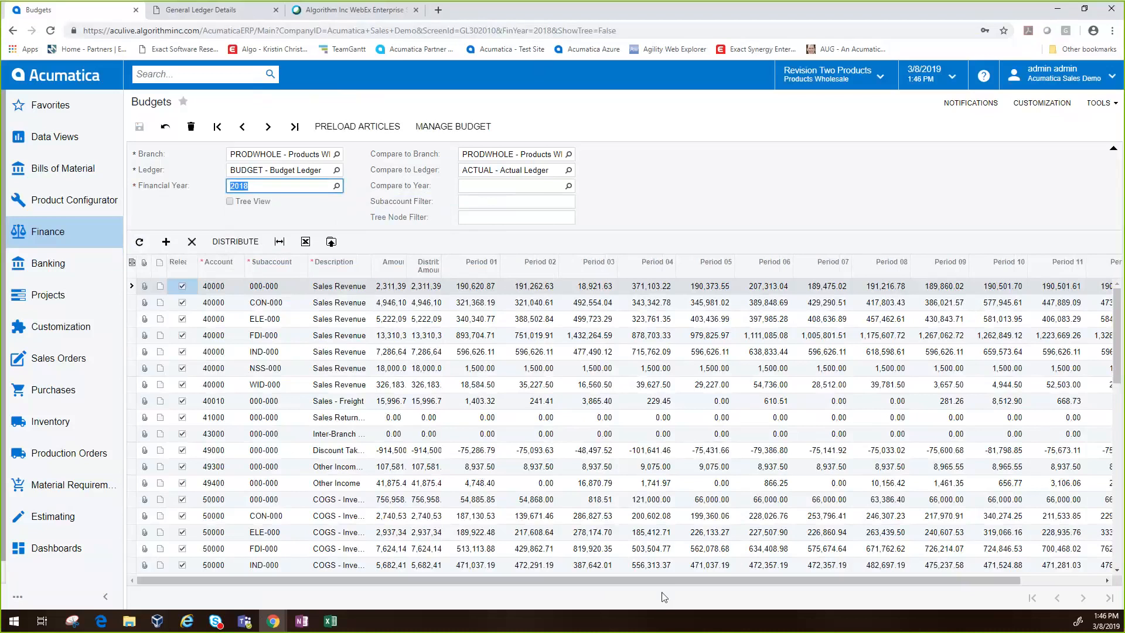
Step: Set the yearly budget amount of the Sales Revenue line for account 40000, subaccount 000-000, to 300,000
drag(669, 582, 600, 607)
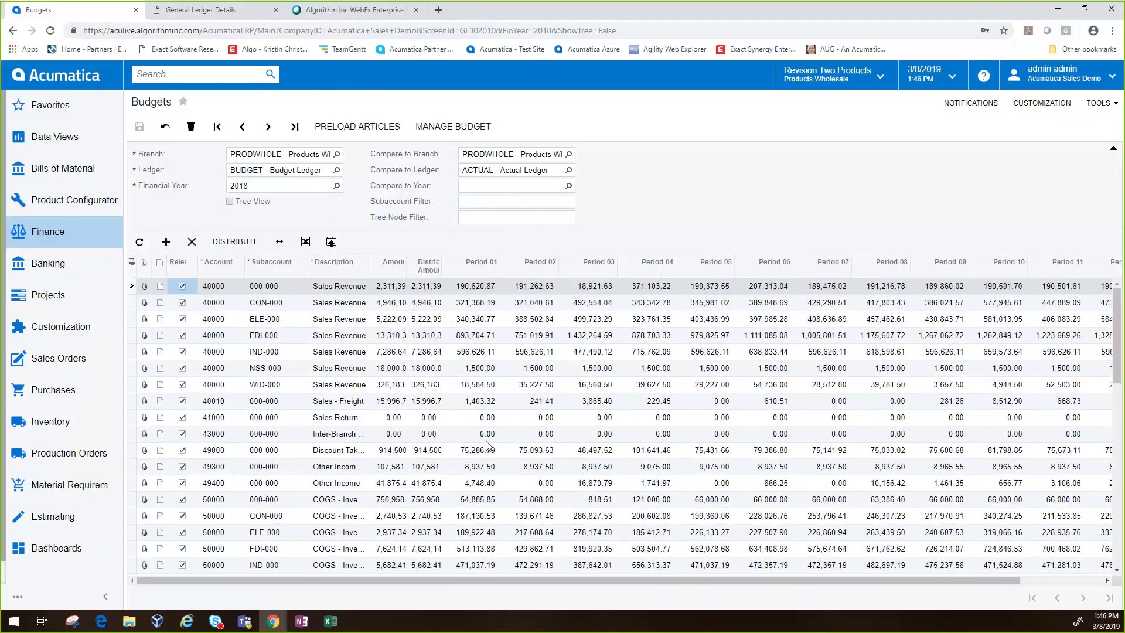
click(428, 286)
click(394, 287)
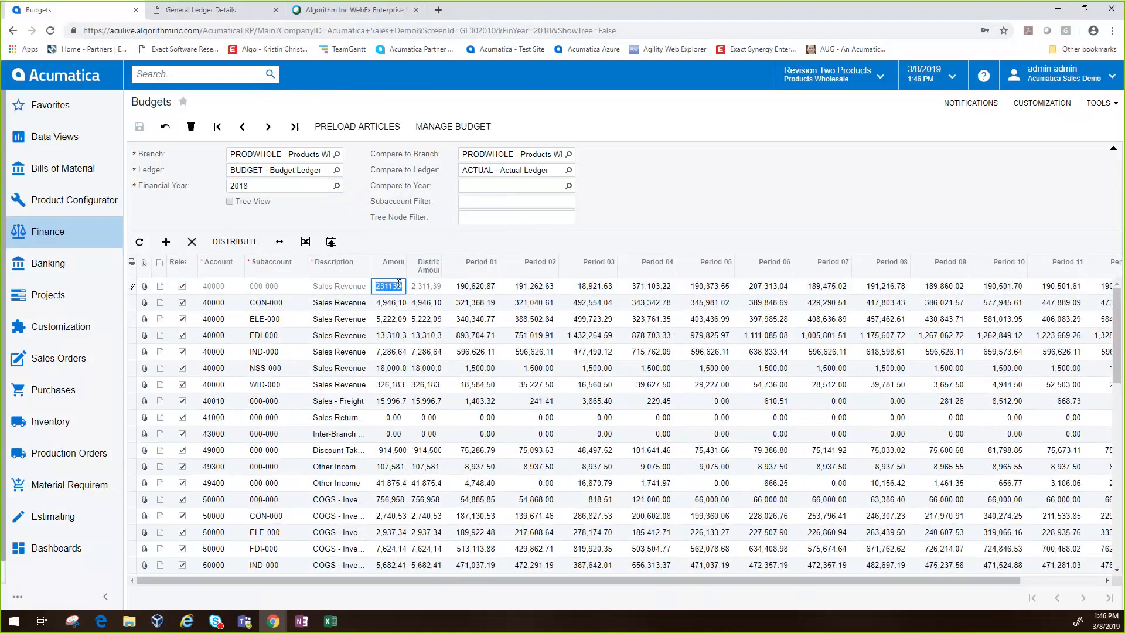
text(30)
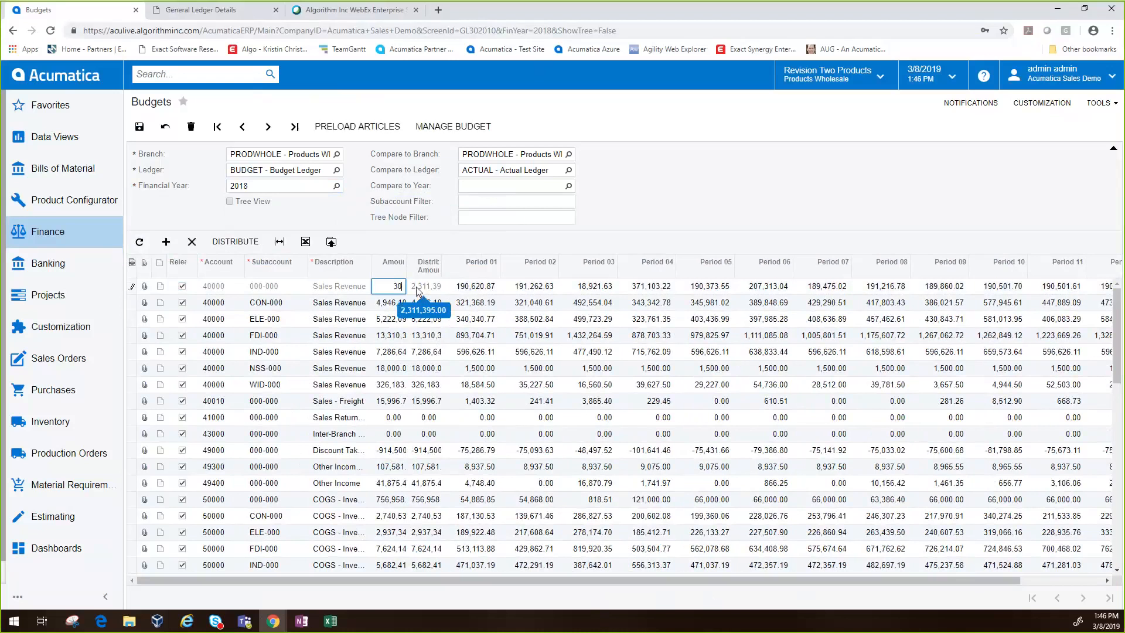
text(0000)
key(Tab)
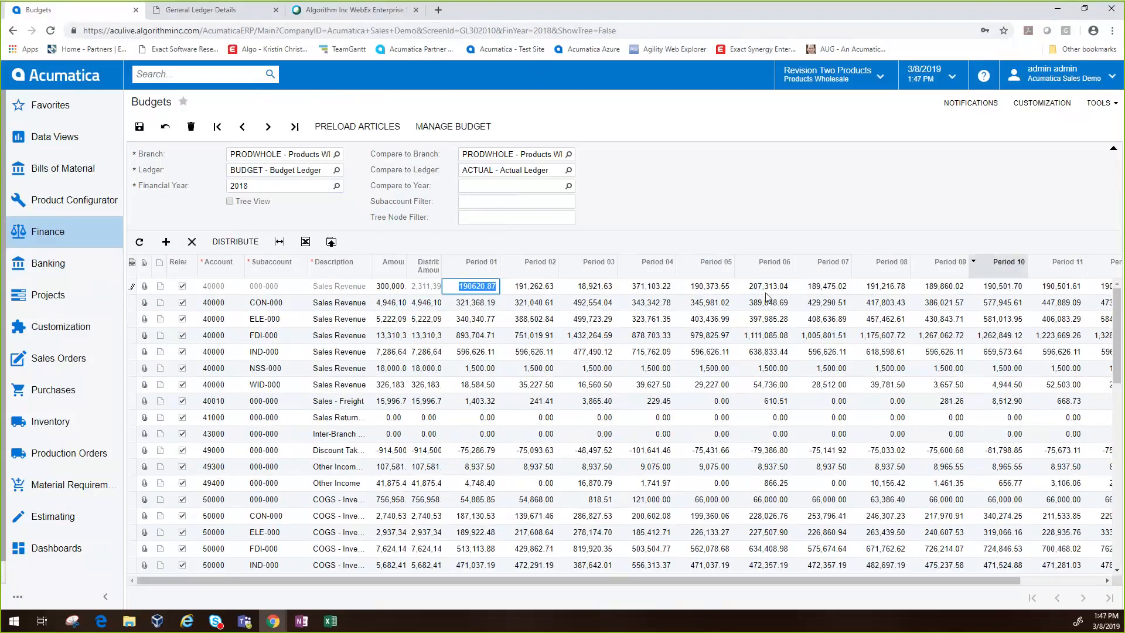
Step: Distribute the Sales Revenue line's yearly budget amount across the periods with the Evenly method
click(244, 239)
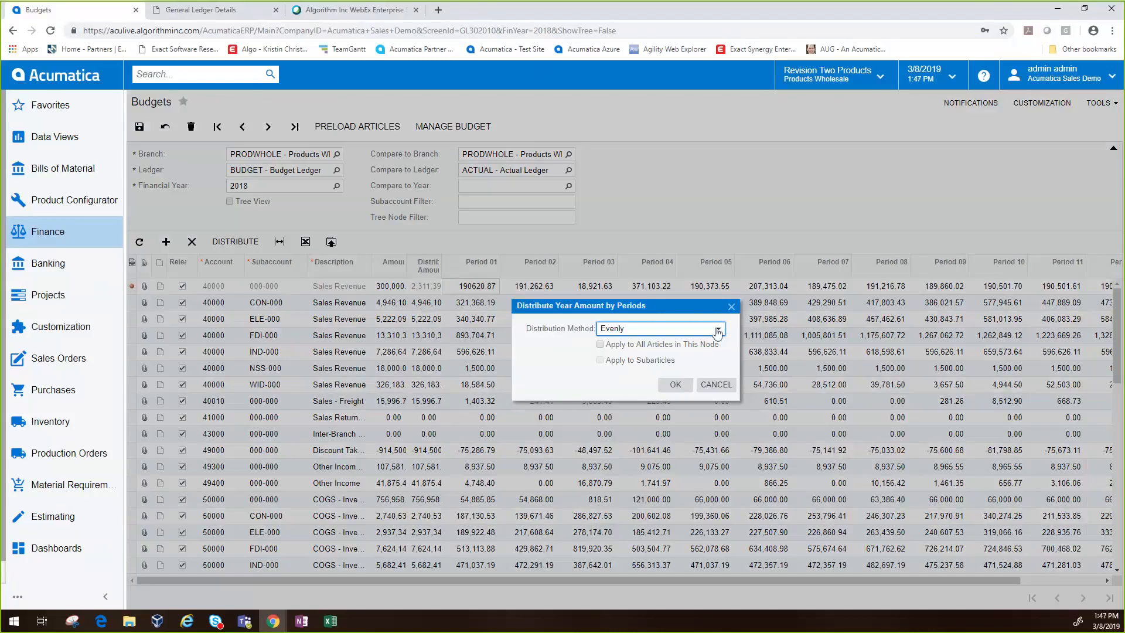
click(717, 330)
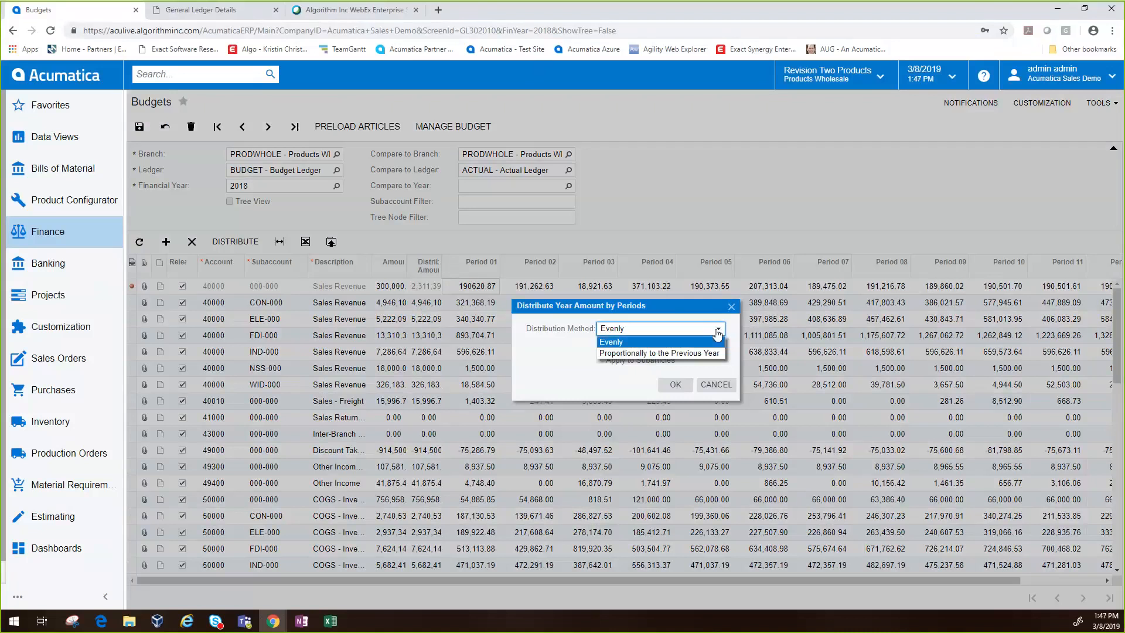
click(676, 343)
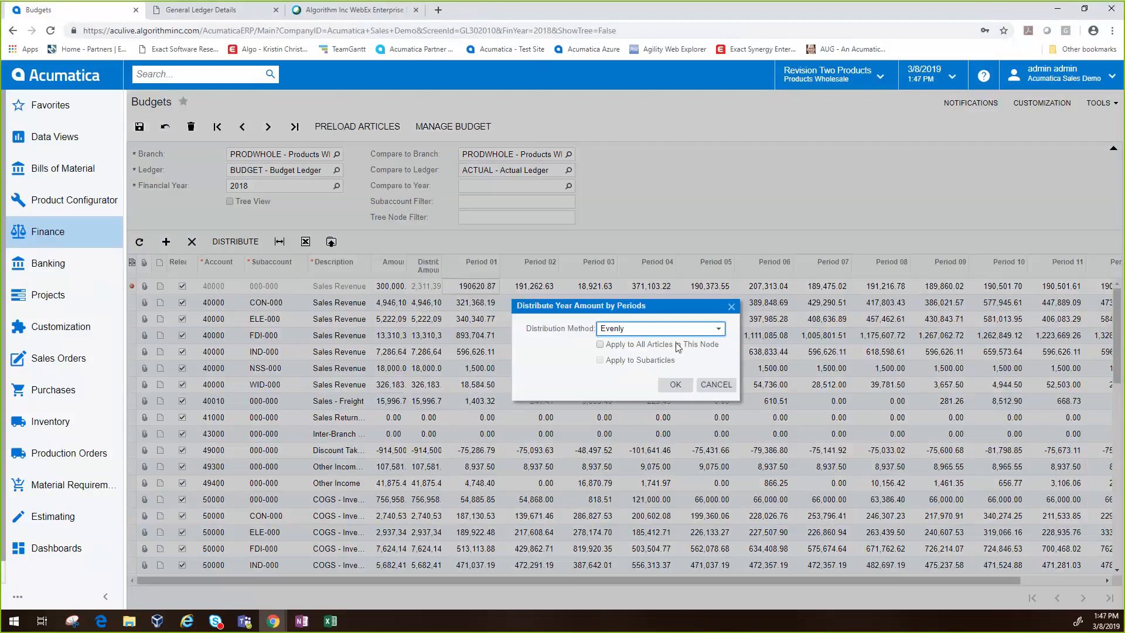
click(676, 385)
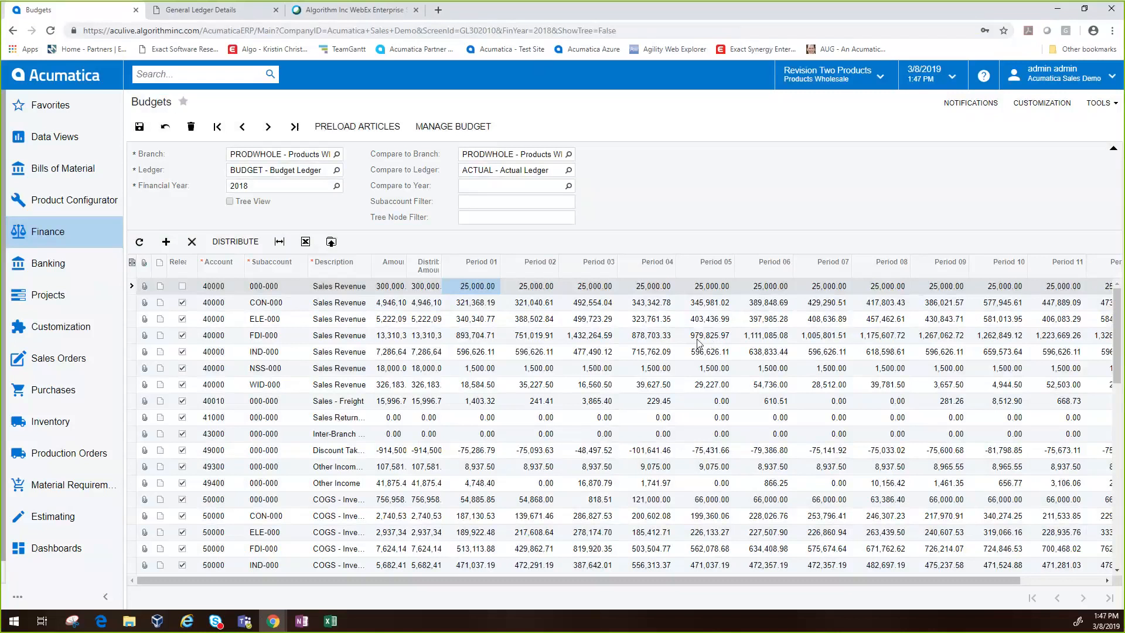
Step: Open the Preload Budget Articles wizard, review its source branch, ledger, financial year and multiplier parameters, and close it without preloading
click(371, 133)
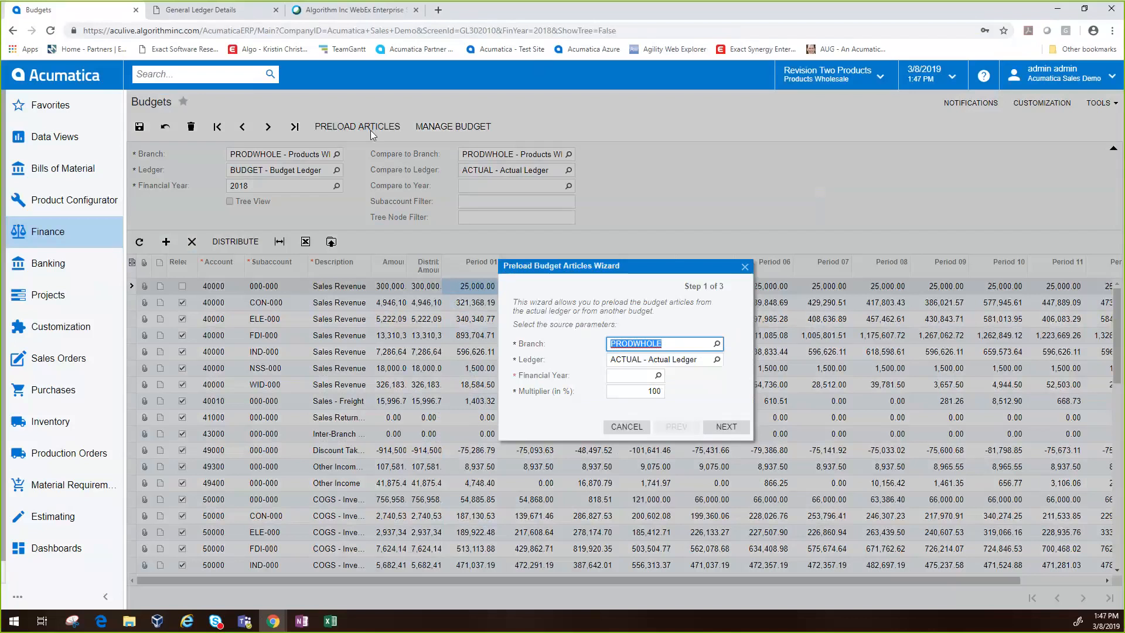
click(641, 375)
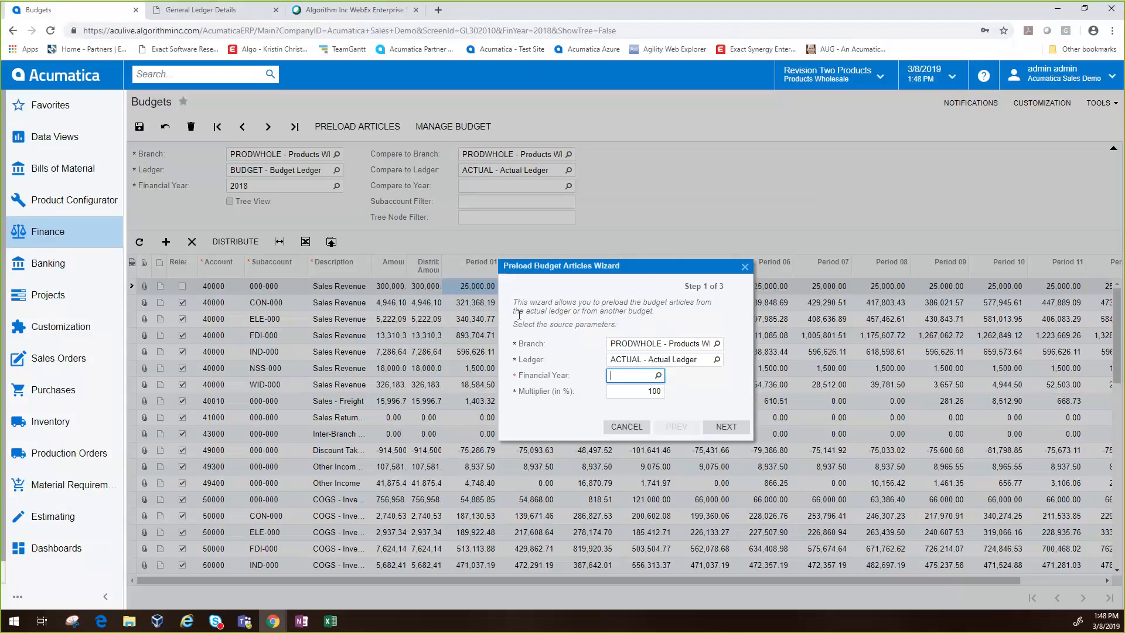
click(744, 267)
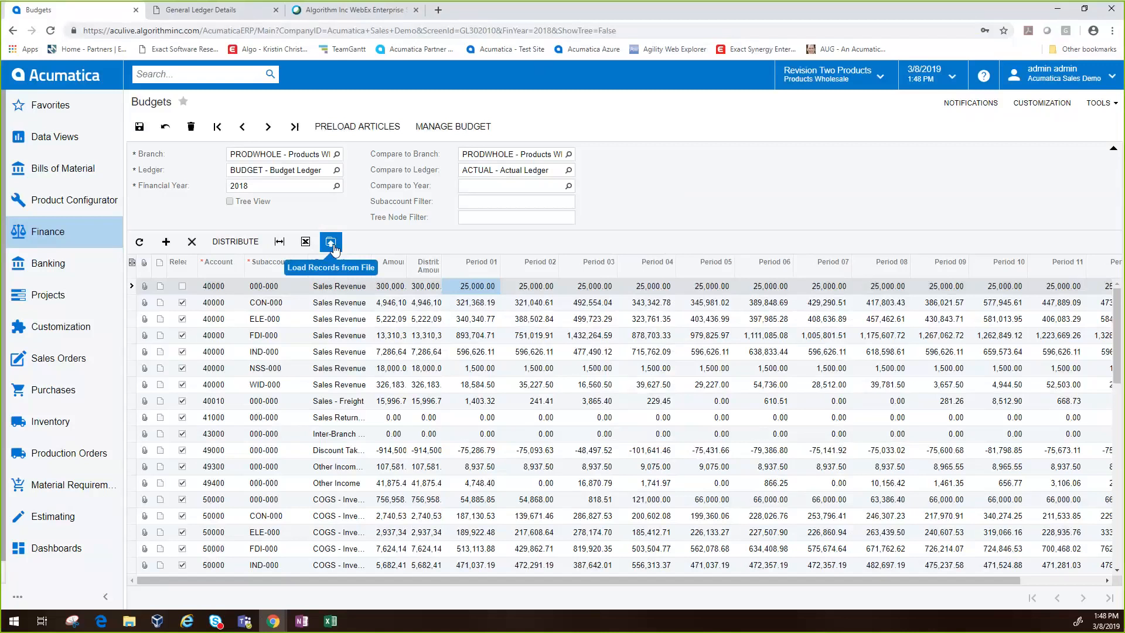
Step: Leave the 2018 budget without saving the changes and open the Controller finance dashboard
click(63, 549)
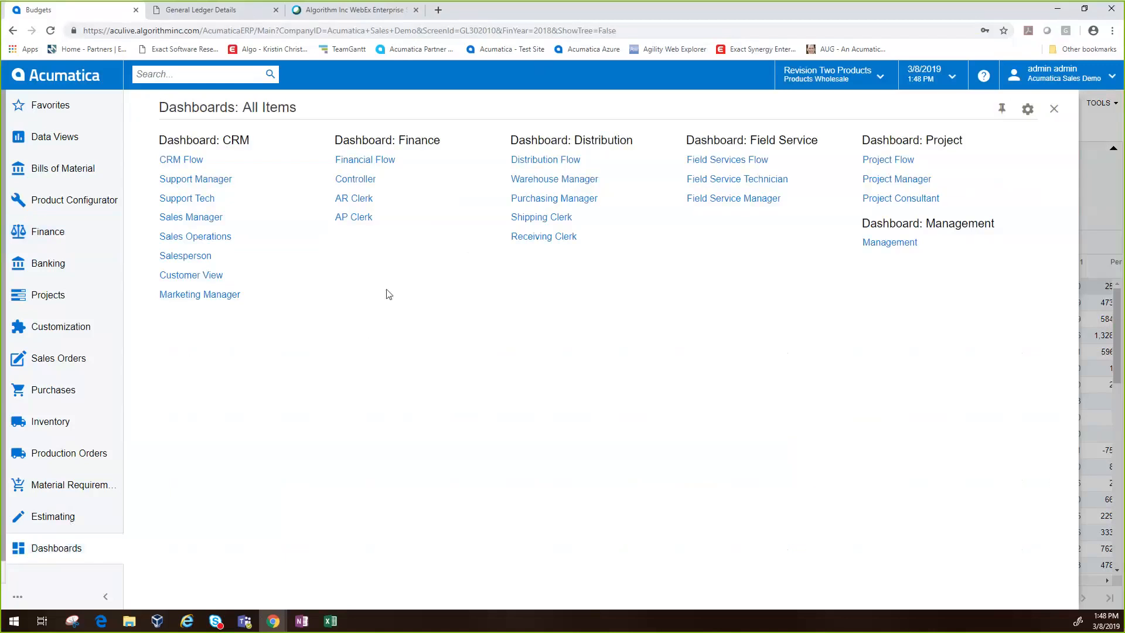
click(371, 179)
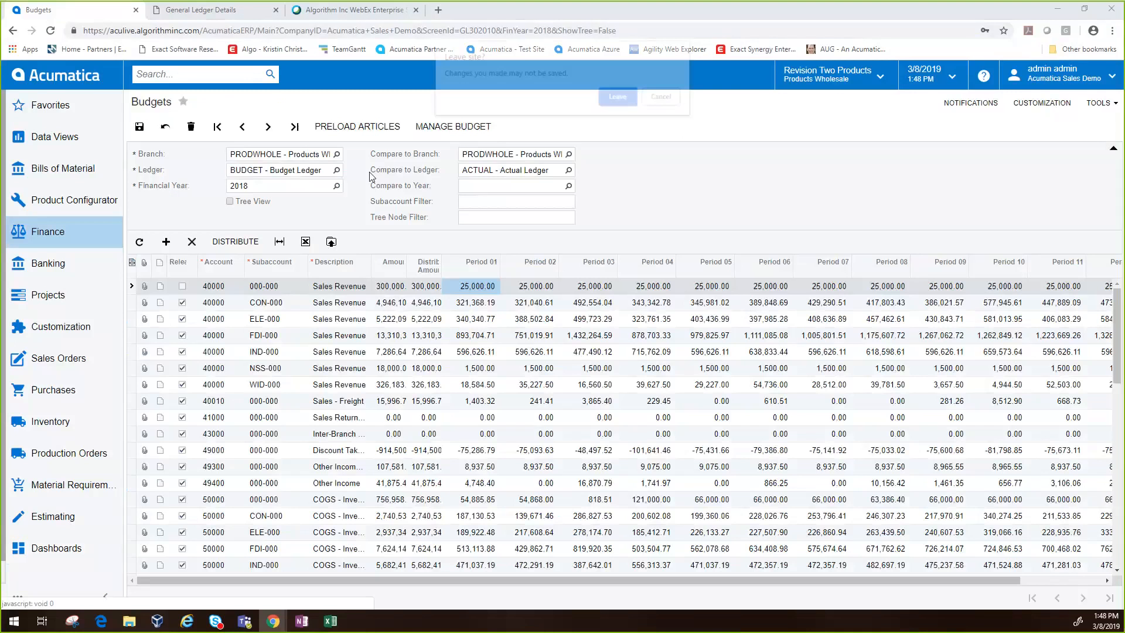
click(617, 97)
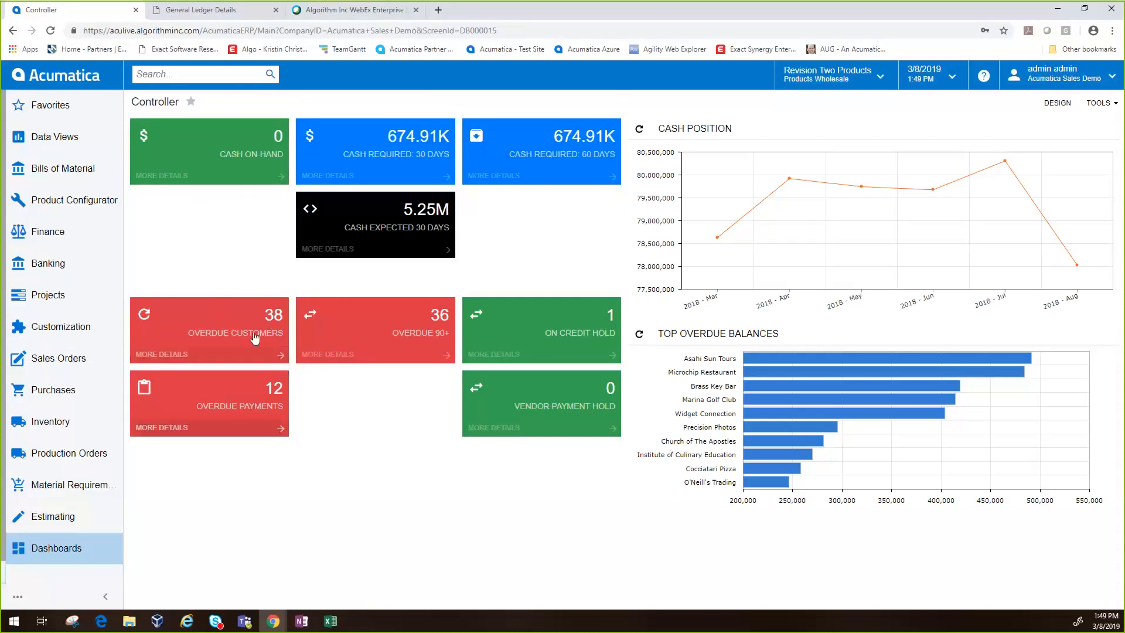
Step: Drill down from the Controller dashboard into the overdue customers list and into Asahi Sun Tours in the Top Overdue Balances chart
click(175, 356)
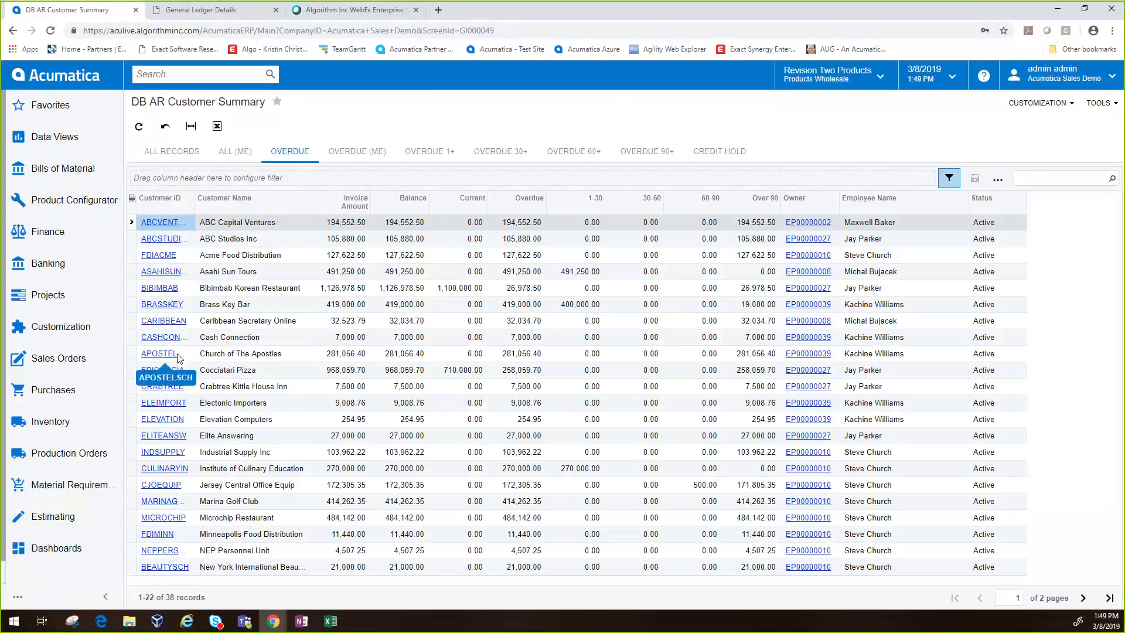
click(61, 548)
click(356, 180)
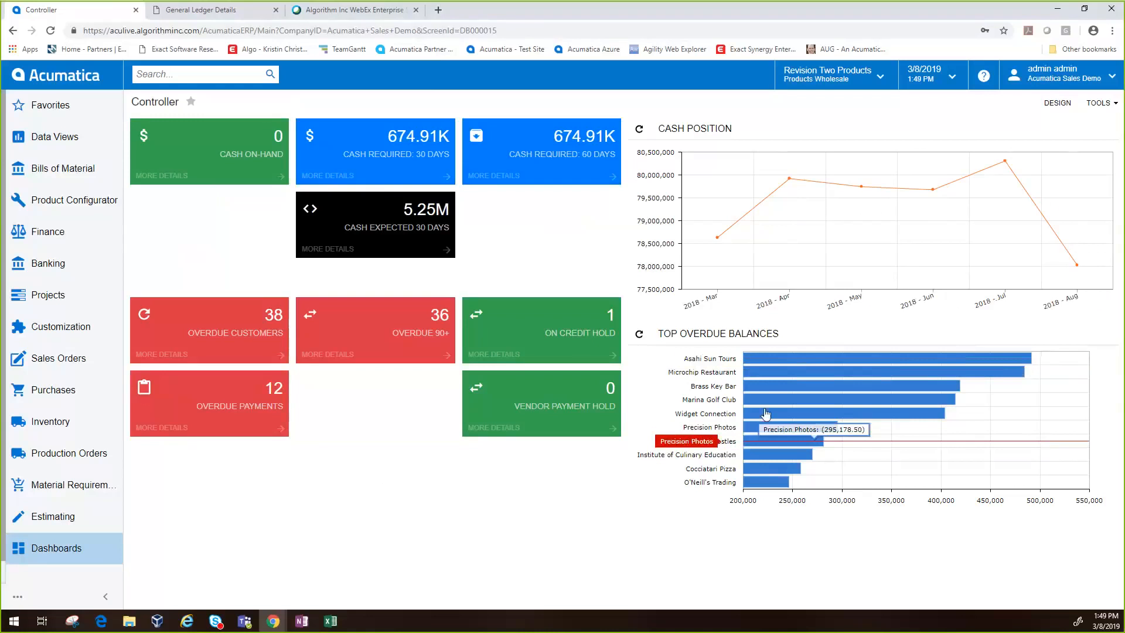
click(788, 359)
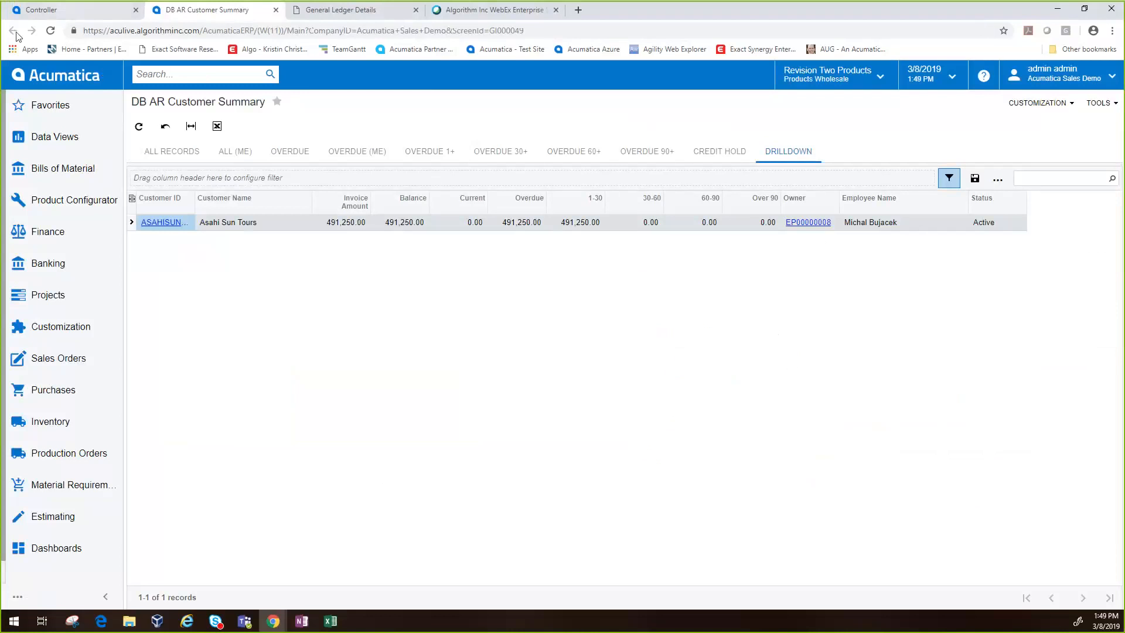
Step: Examine the Top 10 Overdue Balances chart on the AR Clerk dashboard, and view the AP Clerk dashboard
click(73, 554)
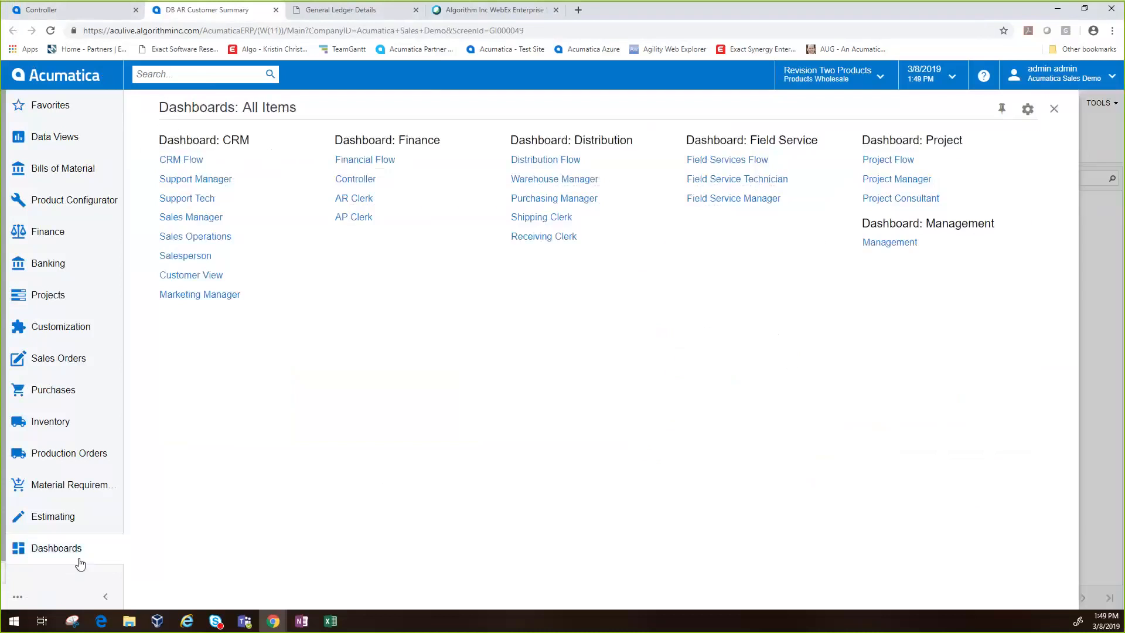
click(341, 218)
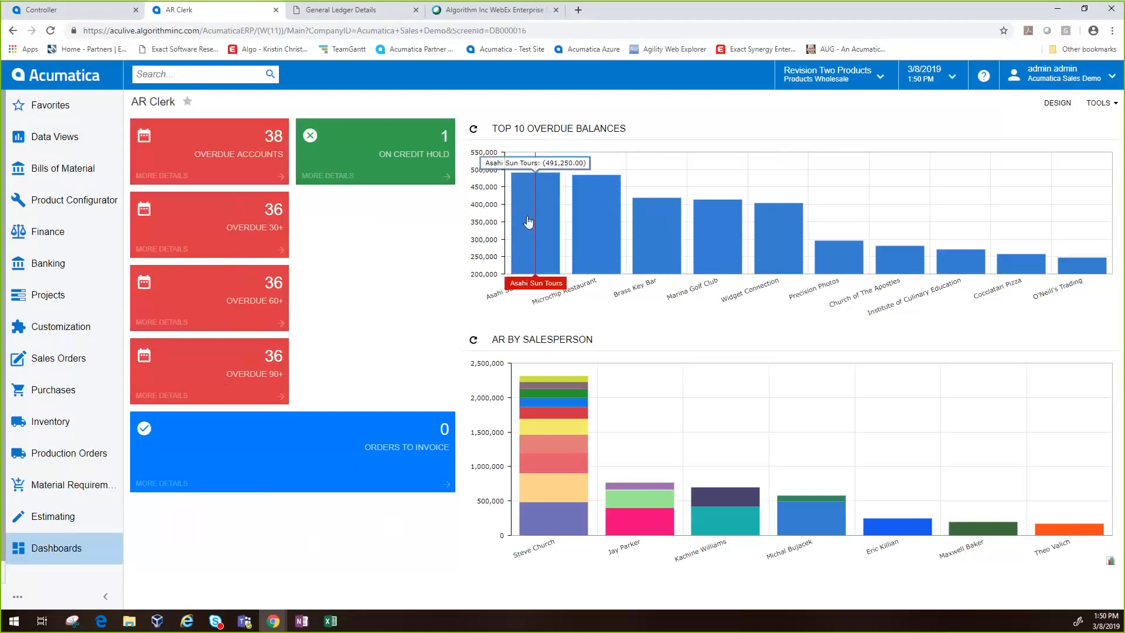
mouse_move(602, 229)
mouse_move(717, 248)
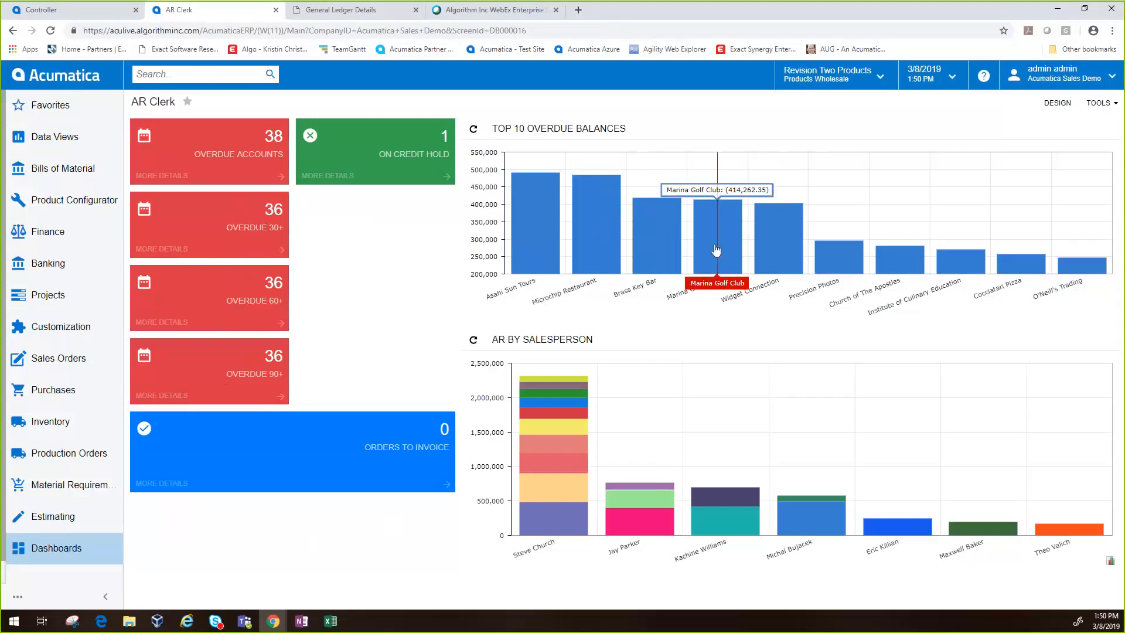
click(44, 551)
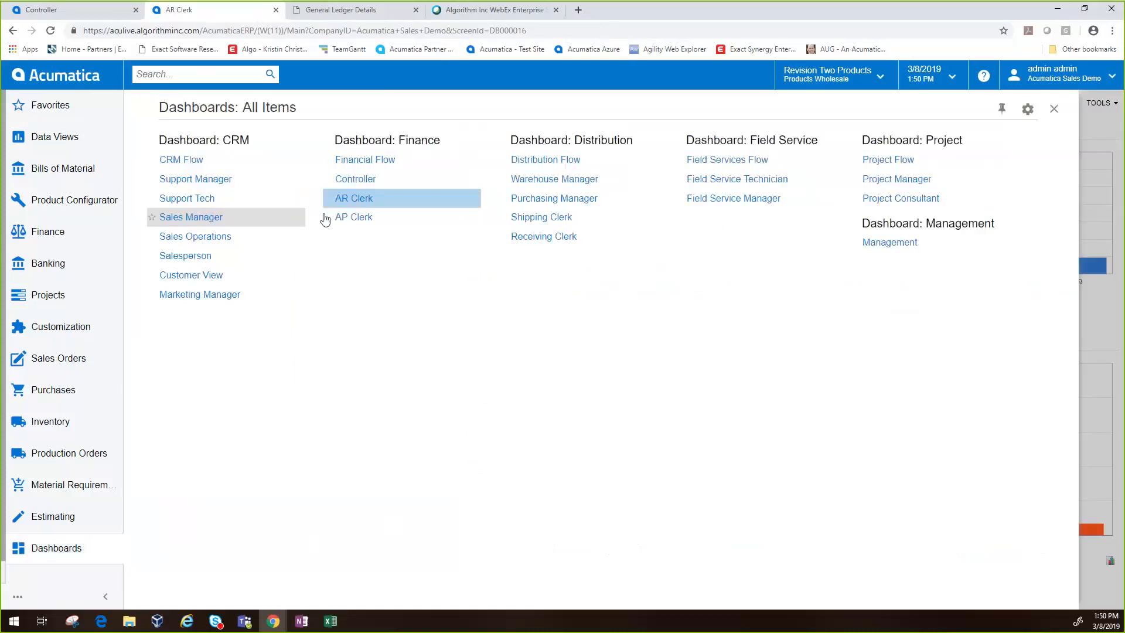
click(346, 218)
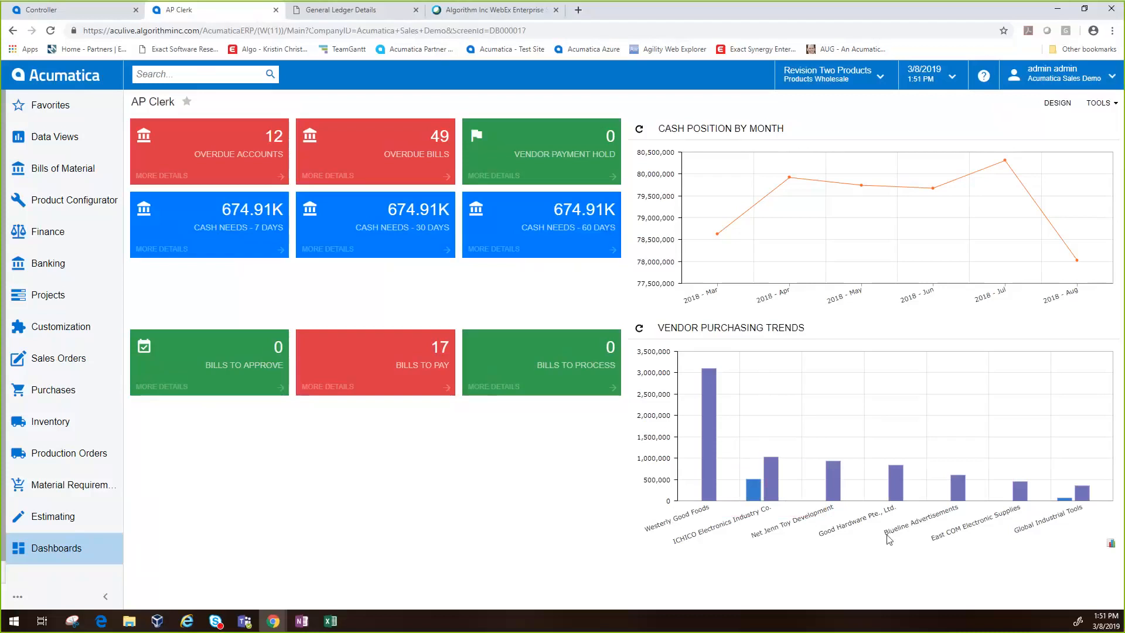
Step: Show the full Payables menu and open the Bills and Adjustments list
scroll(50, 577, down, 1)
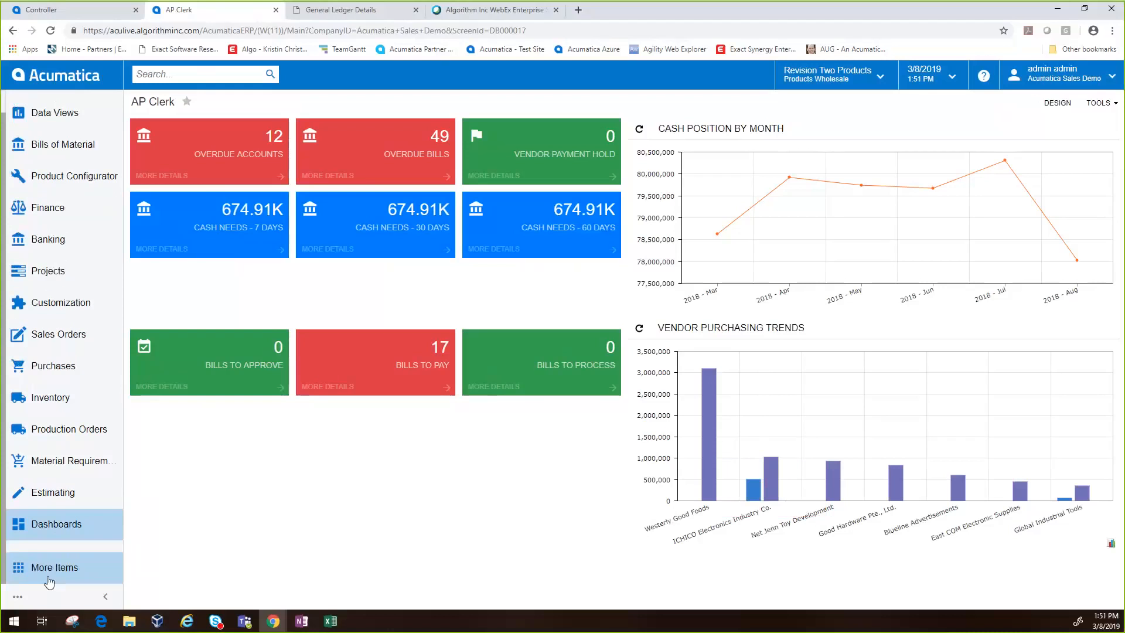
click(49, 576)
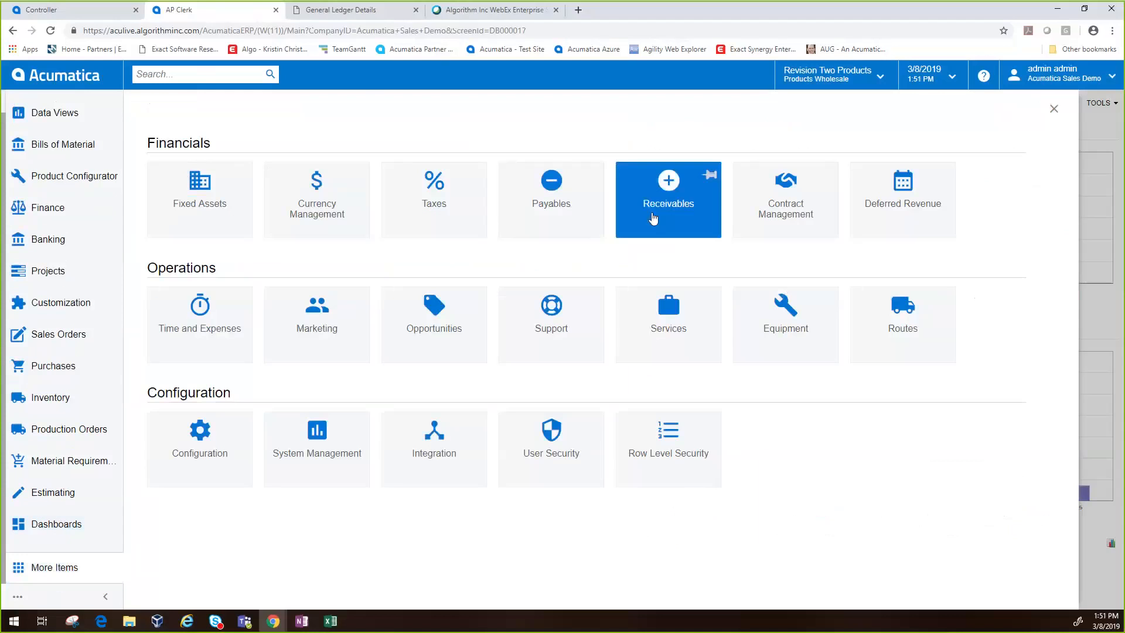
click(555, 222)
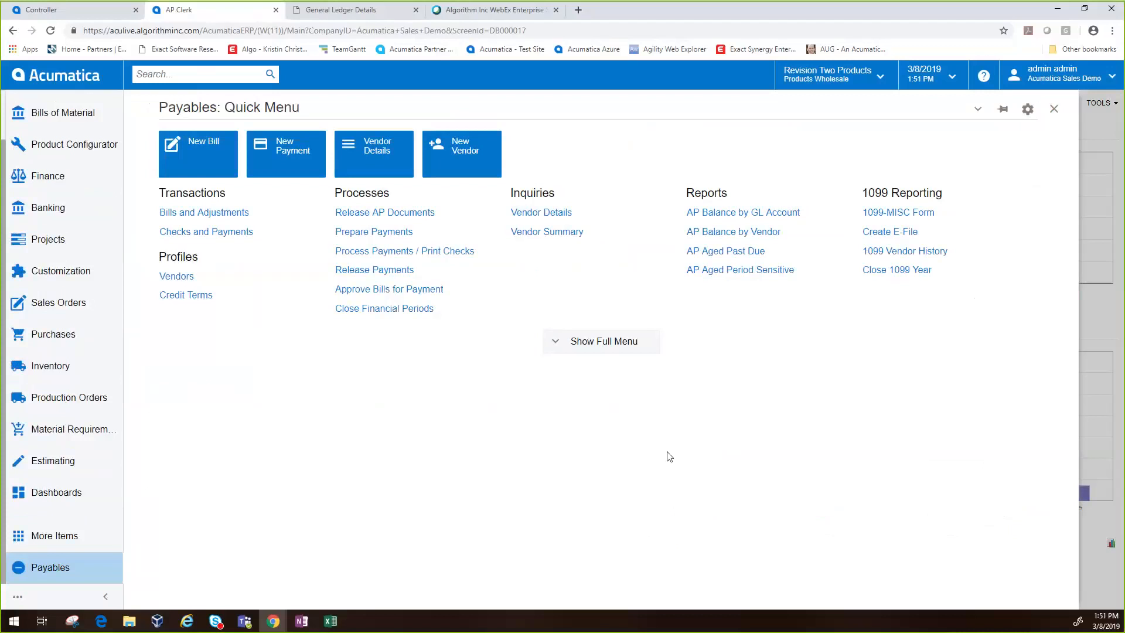
click(629, 351)
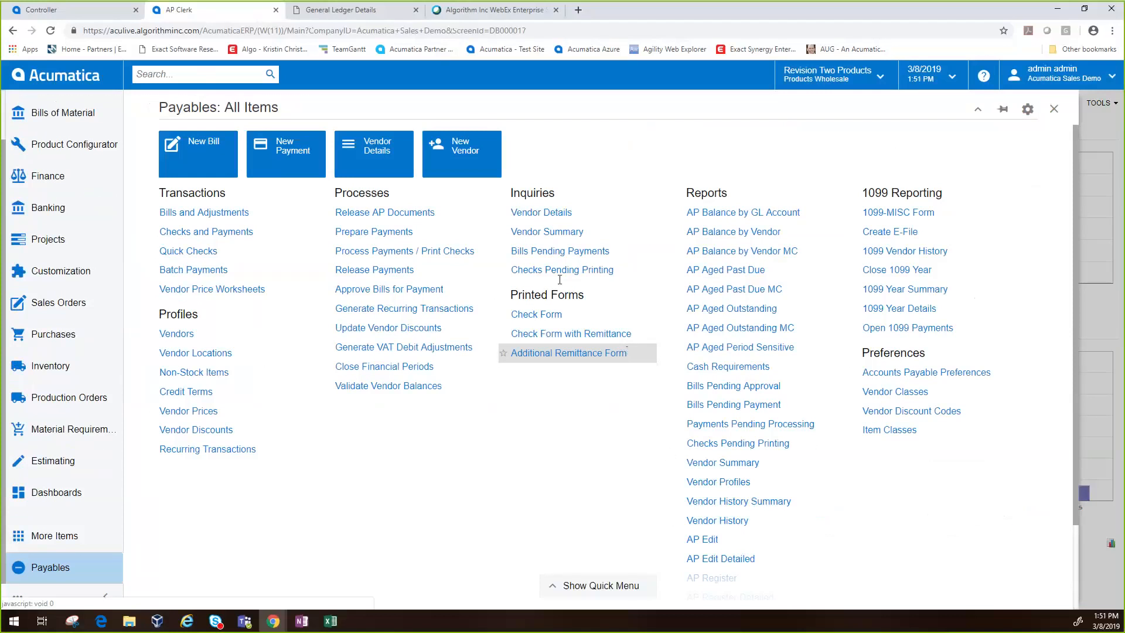
click(202, 214)
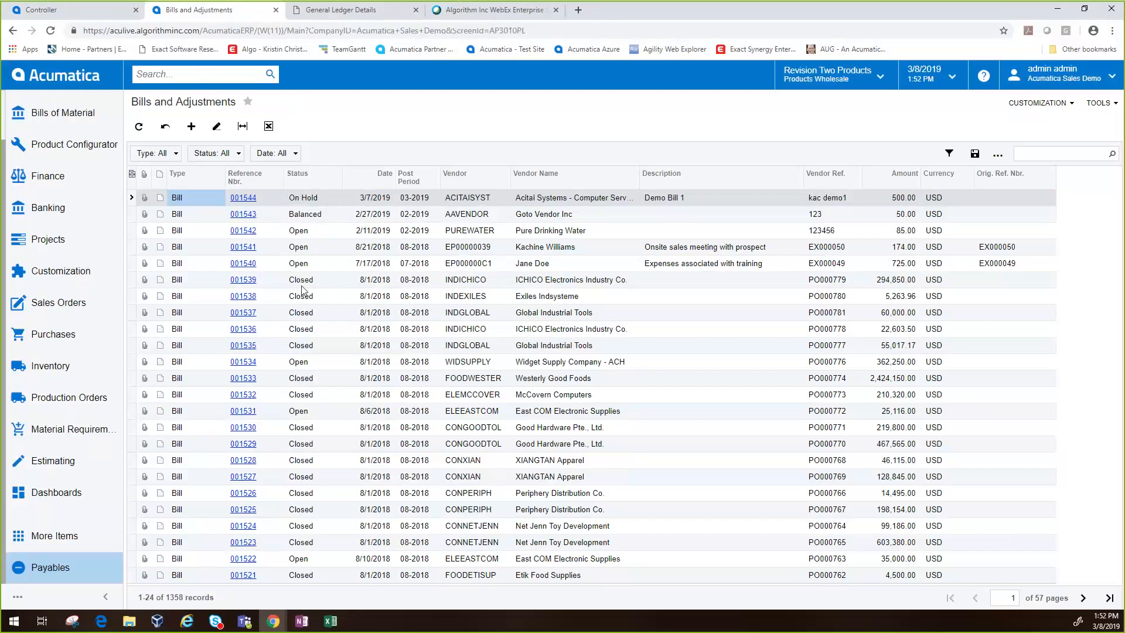
Step: Create a new bill with vendor reference 999 for the vendor AAVENDOR - Goto Vendor Inc
click(192, 126)
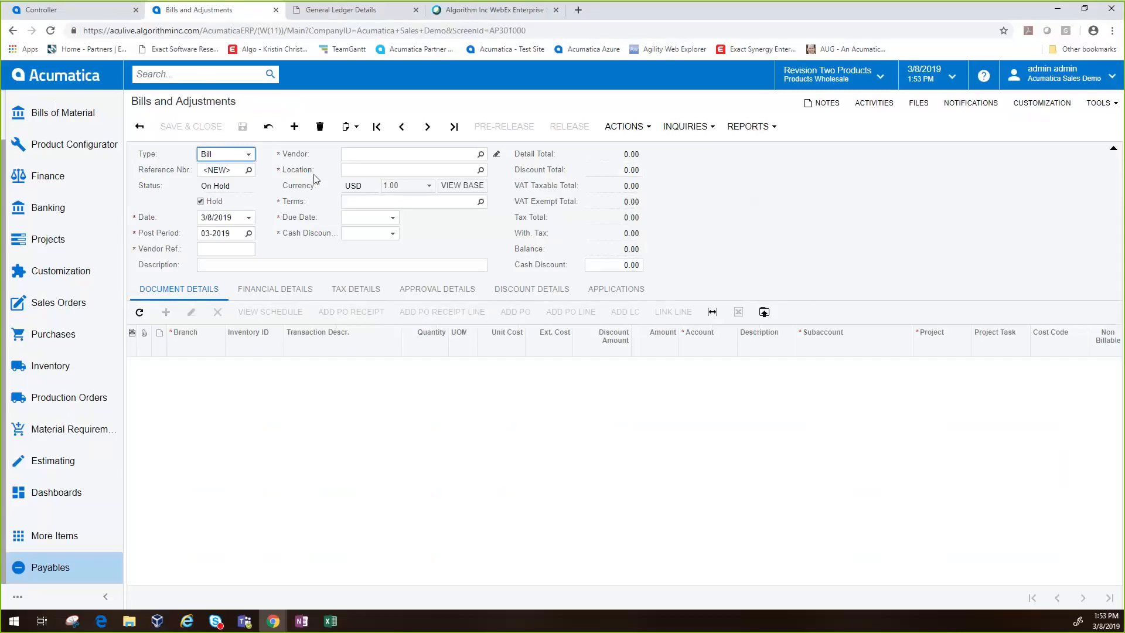
key(Tab)
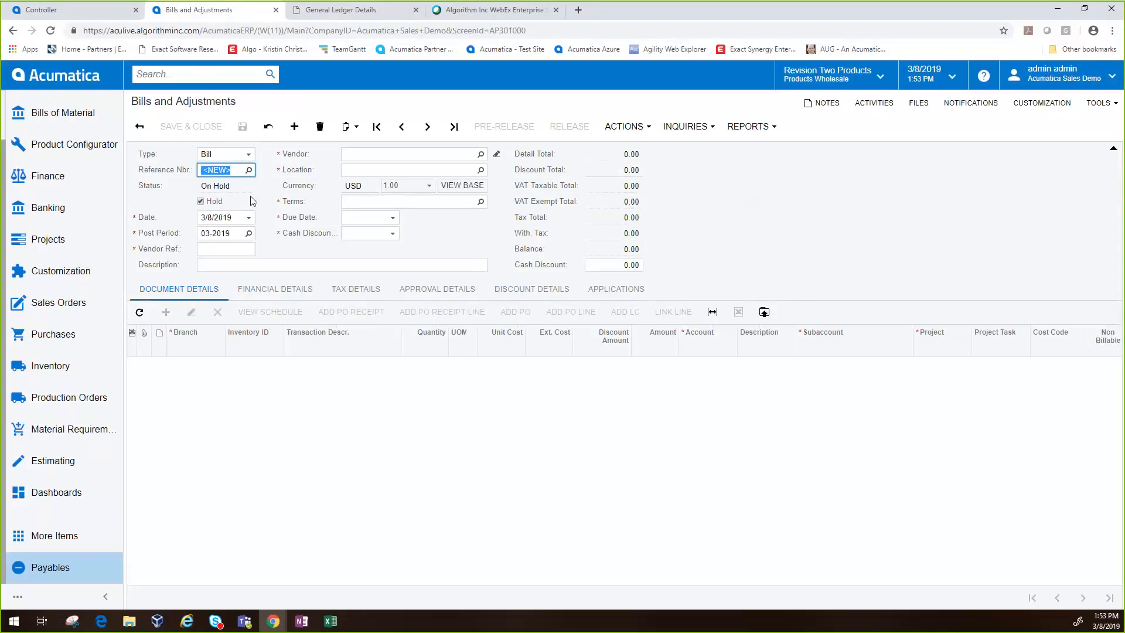
key(Tab)
key(Tab)
key(Tab)
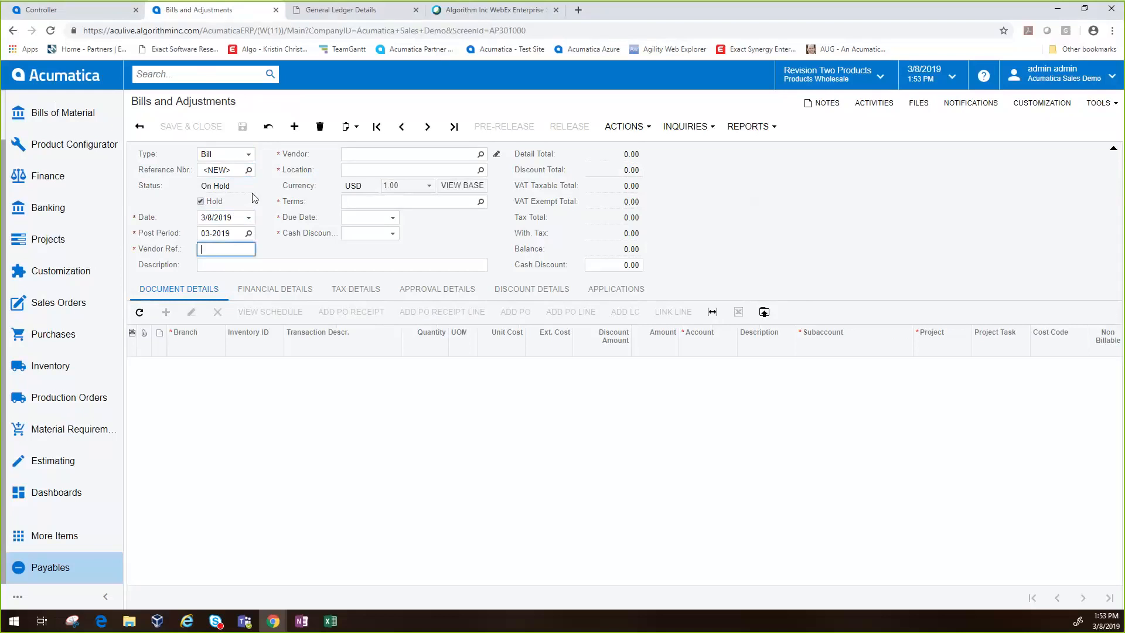
text(999)
key(Tab)
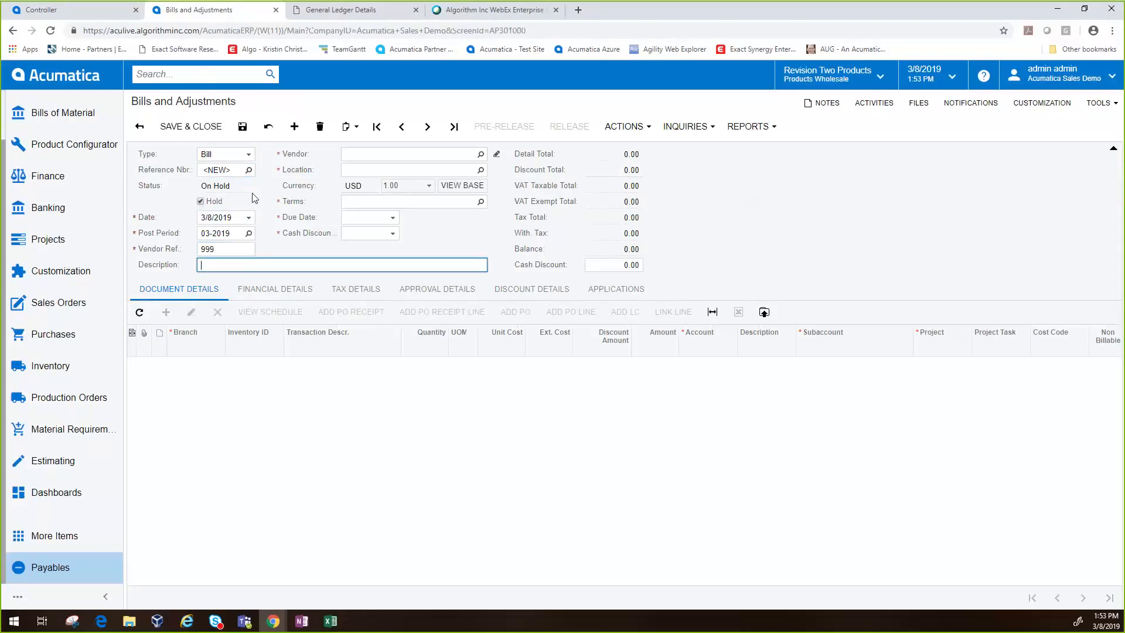
key(Tab)
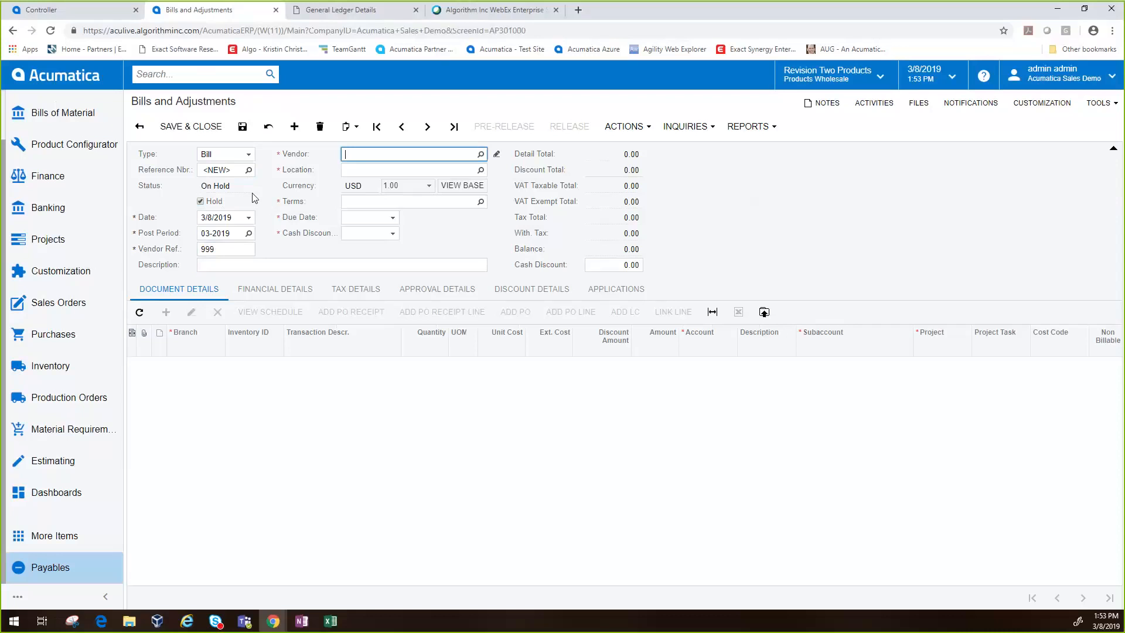
text(goto)
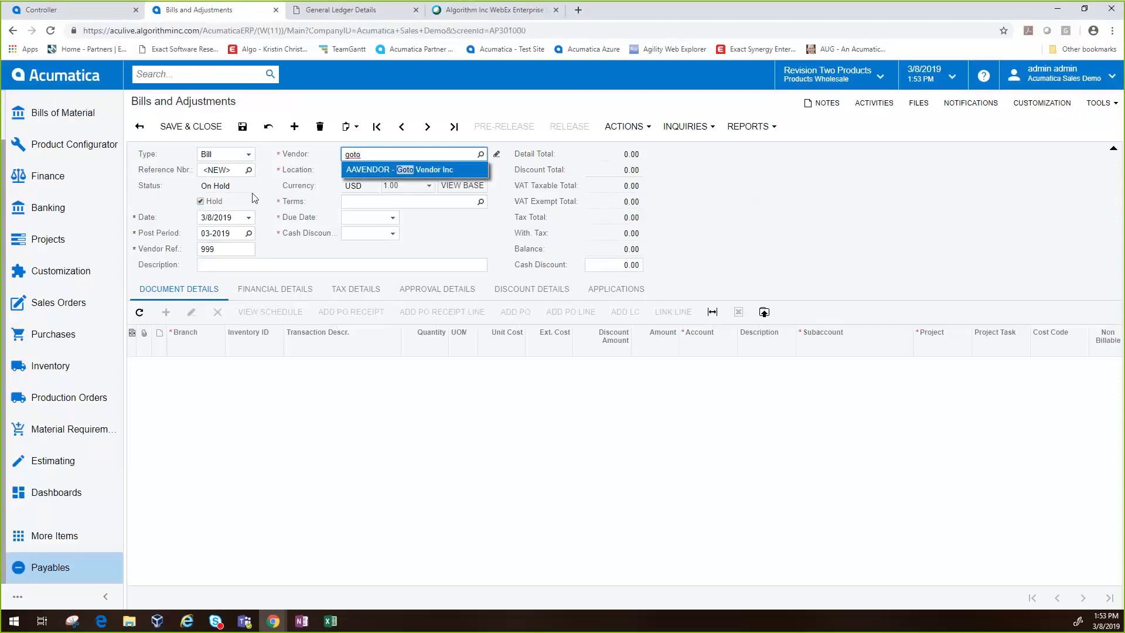
key(Tab)
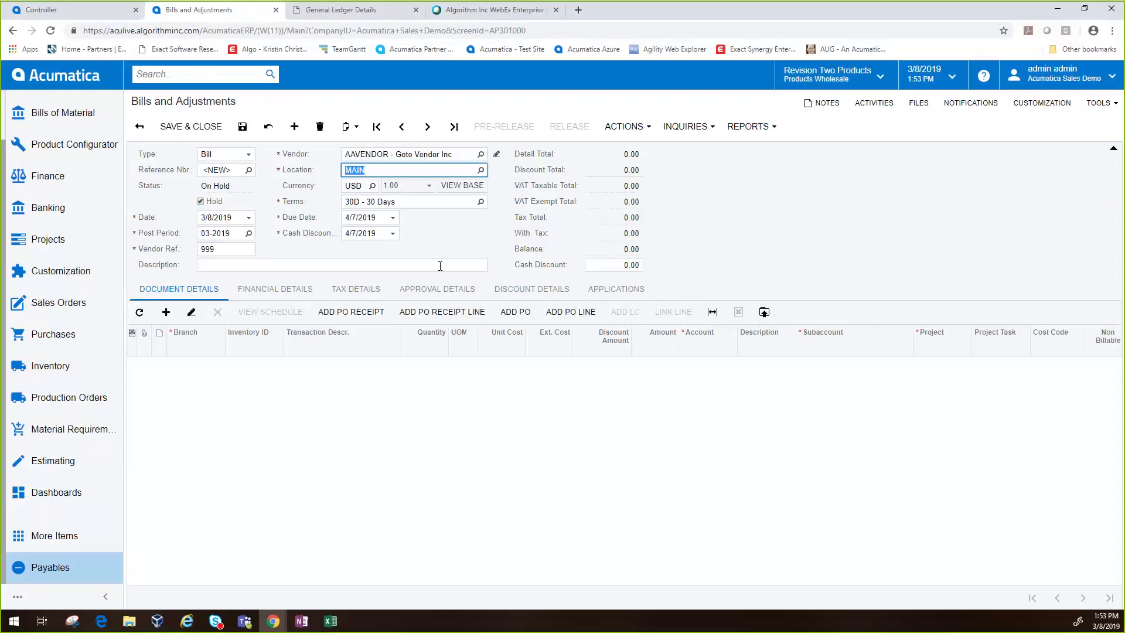
Step: Add a document details line to the bill and browse the inventory item list without selecting an item
click(166, 312)
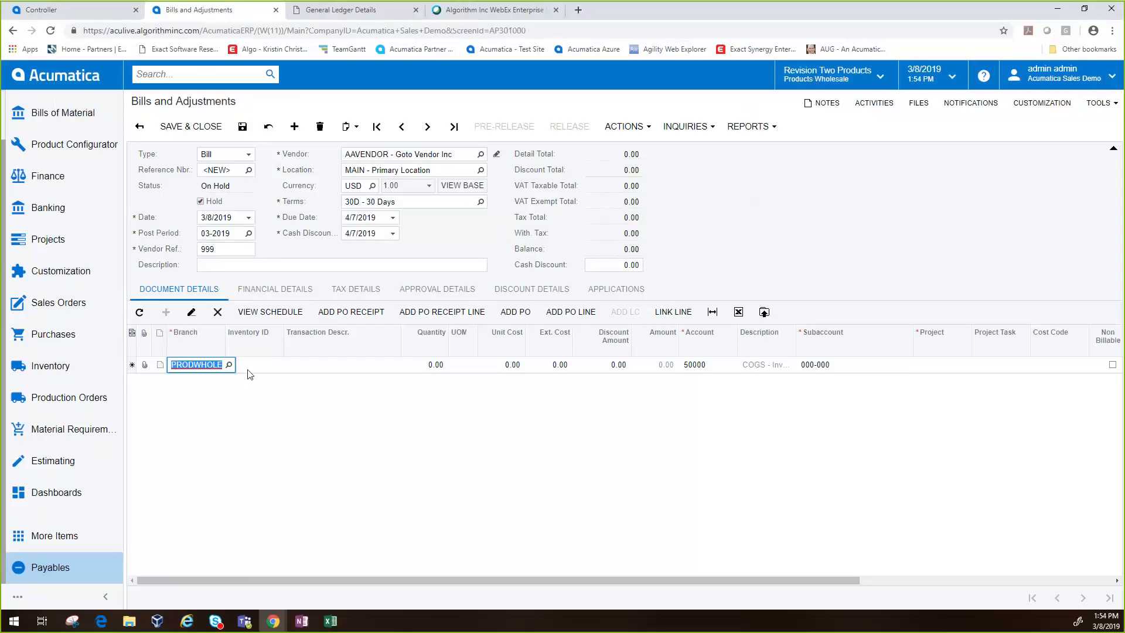
click(263, 364)
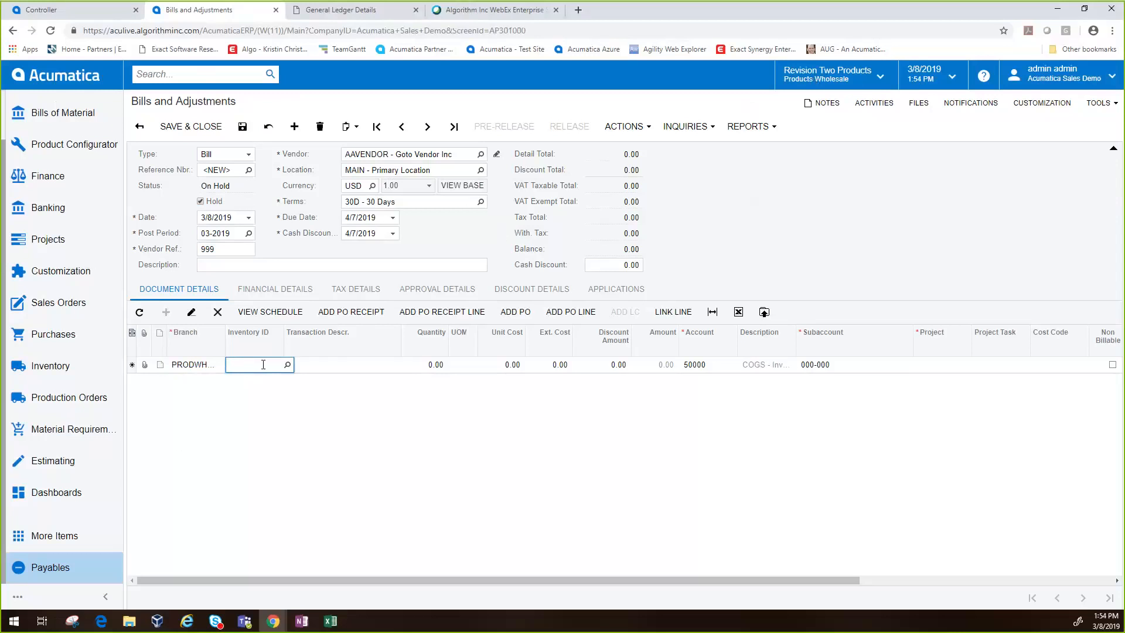
click(288, 365)
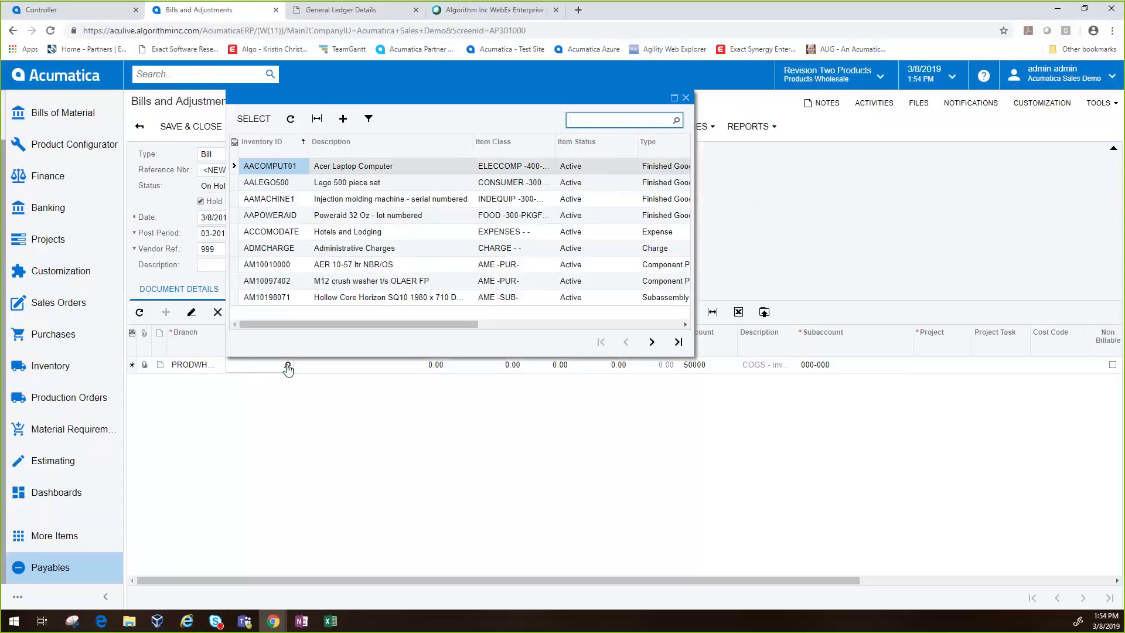
click(685, 97)
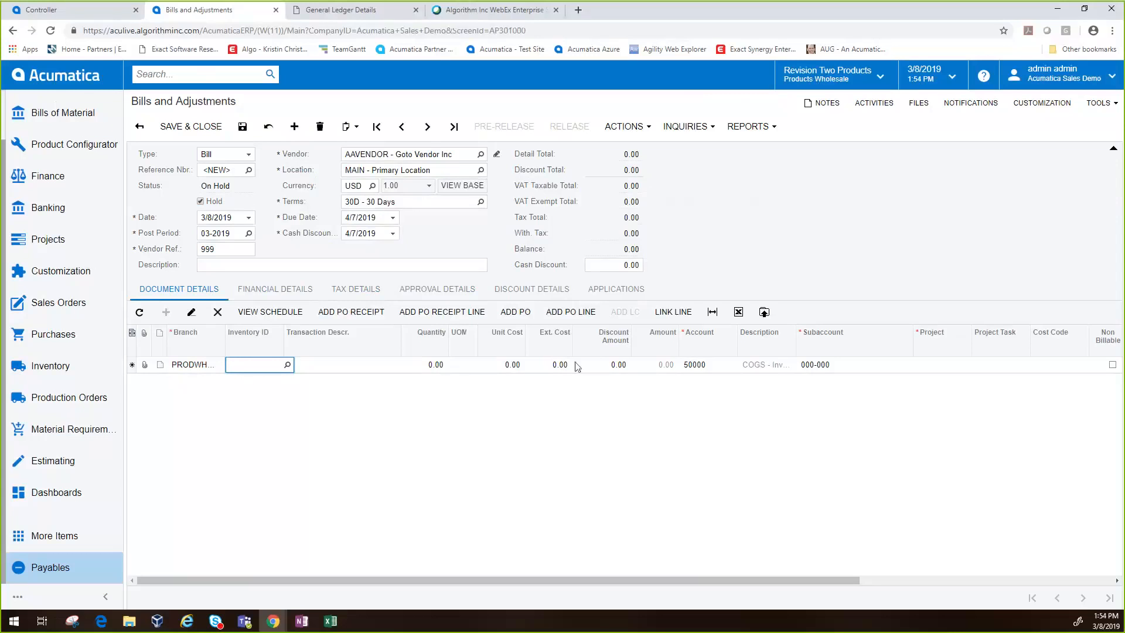
Step: Set the extended cost of the bill's detail line to 500
click(556, 367)
text(500)
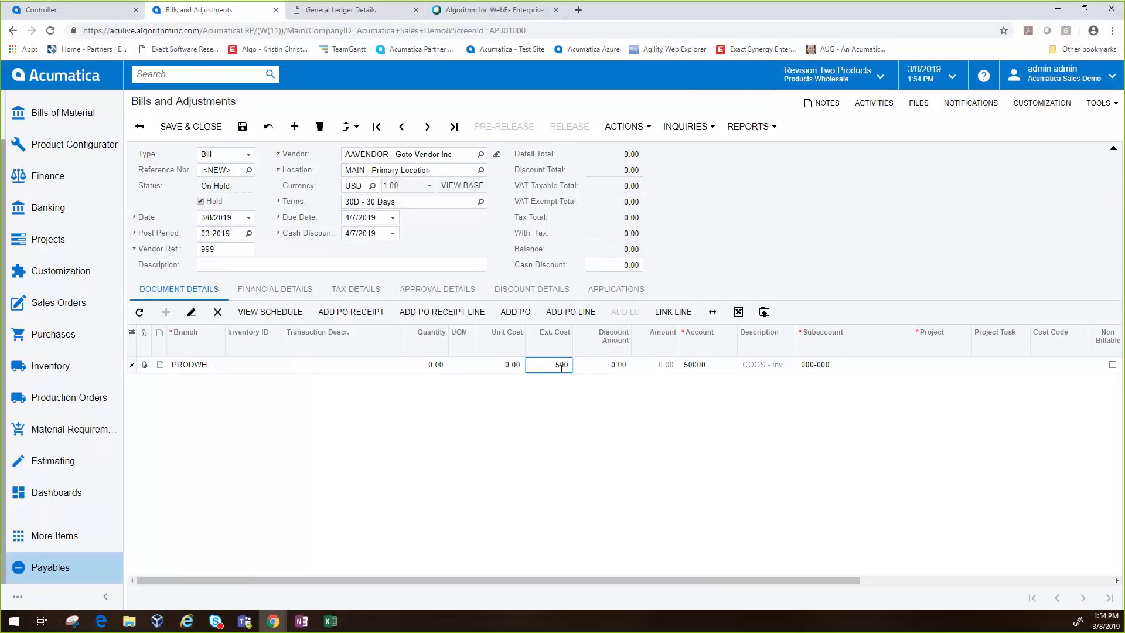
key(Tab)
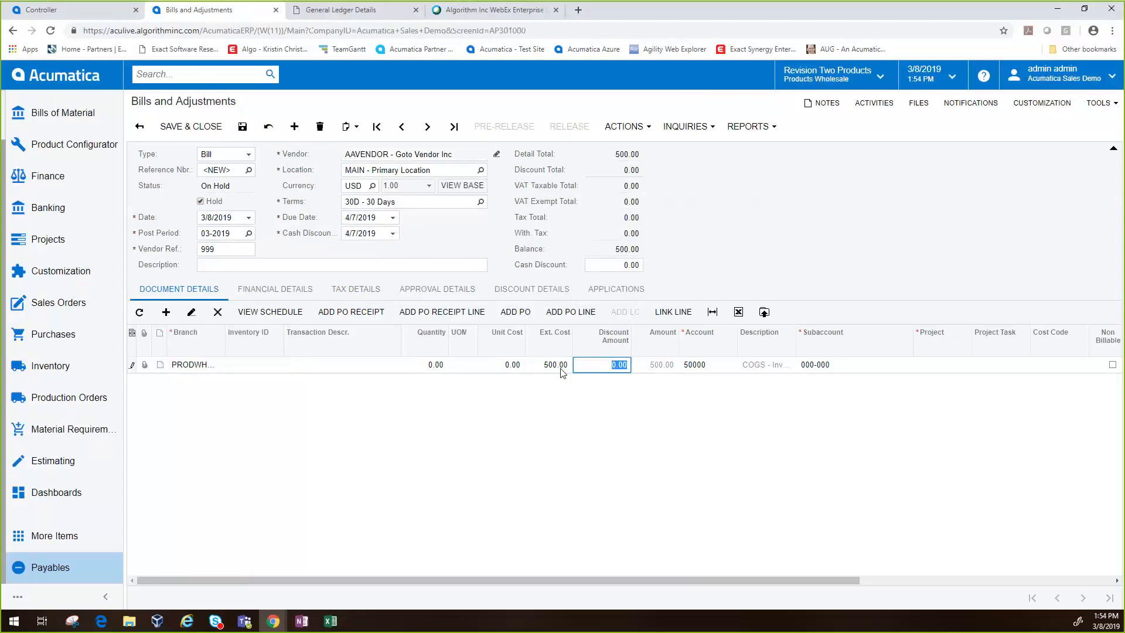
Step: Search the accounts for "pay" and set the bill line's account to 62720, the professional fees payroll services expense account
click(726, 365)
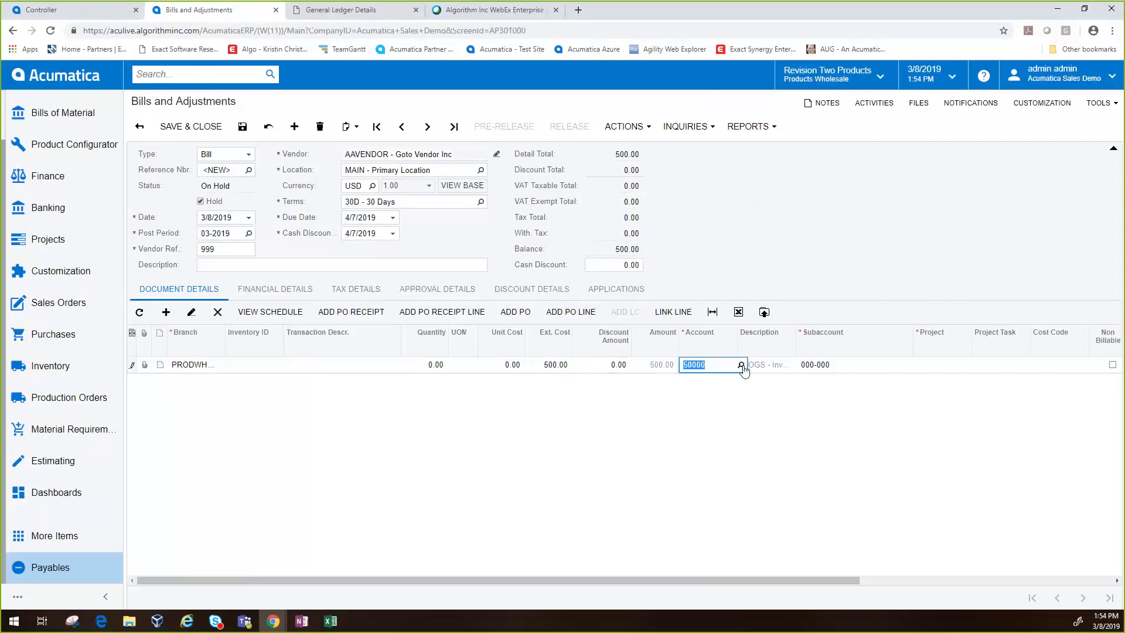
click(740, 365)
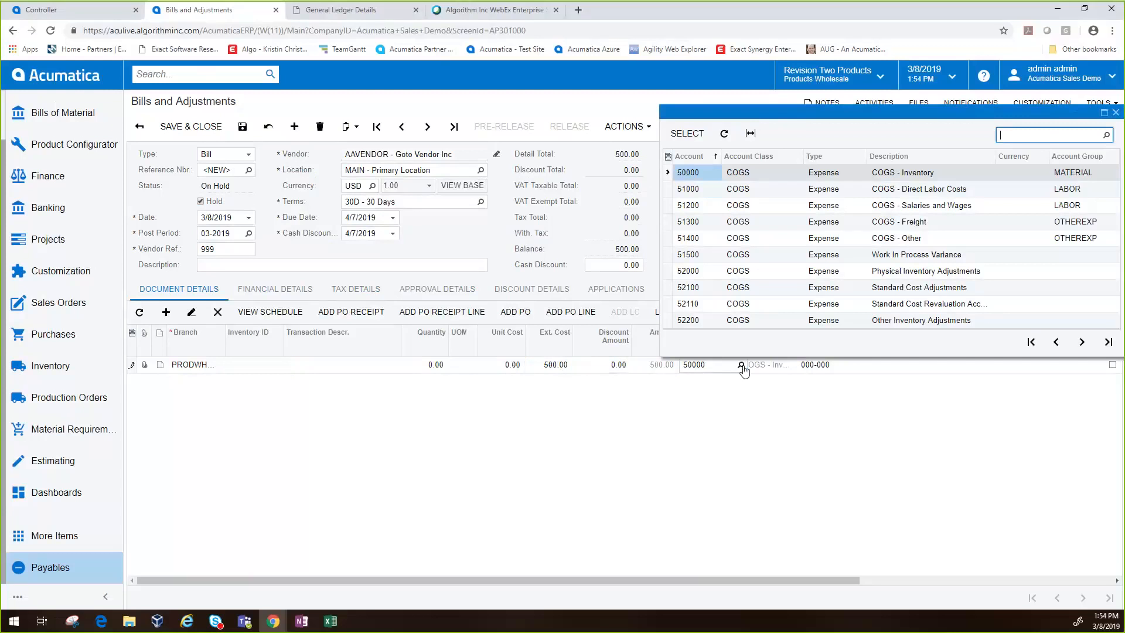
text(pay)
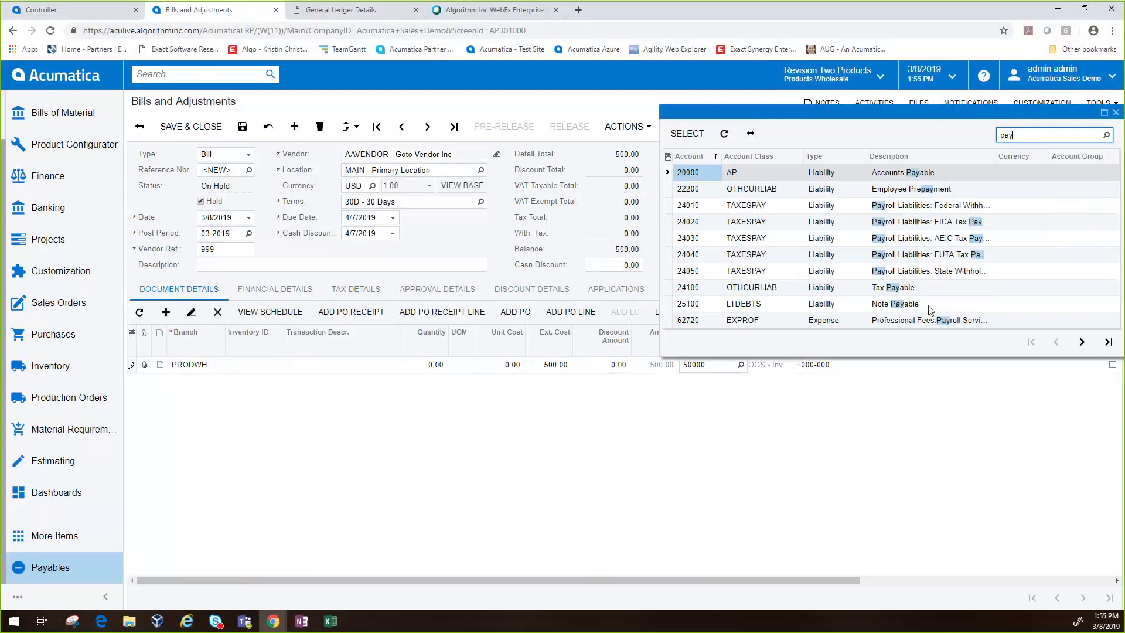
click(925, 322)
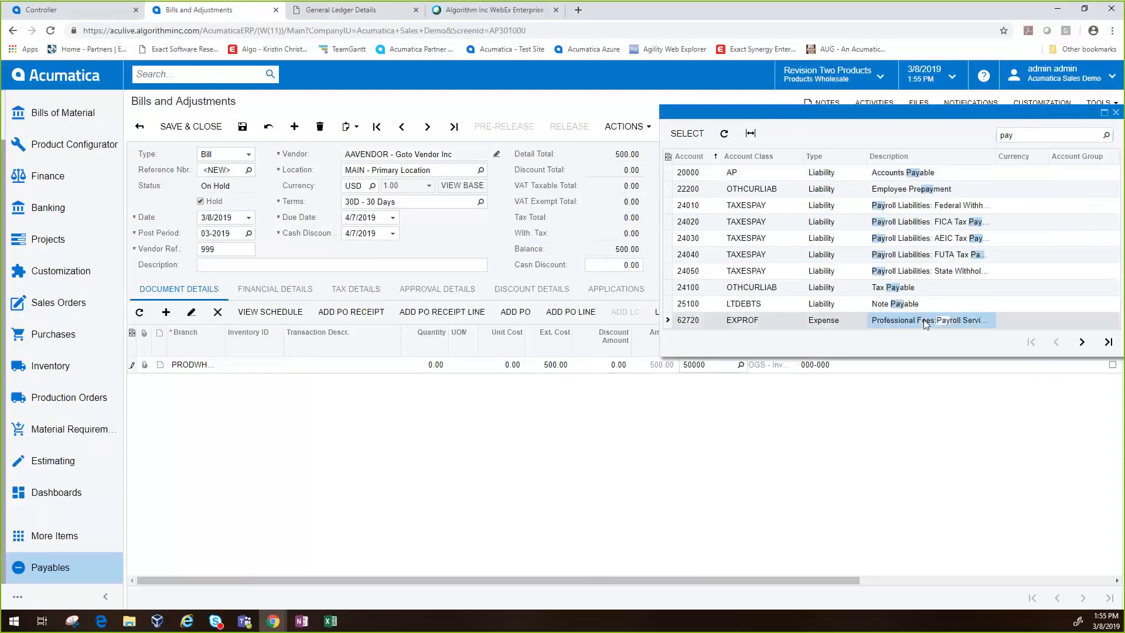
double_click(926, 322)
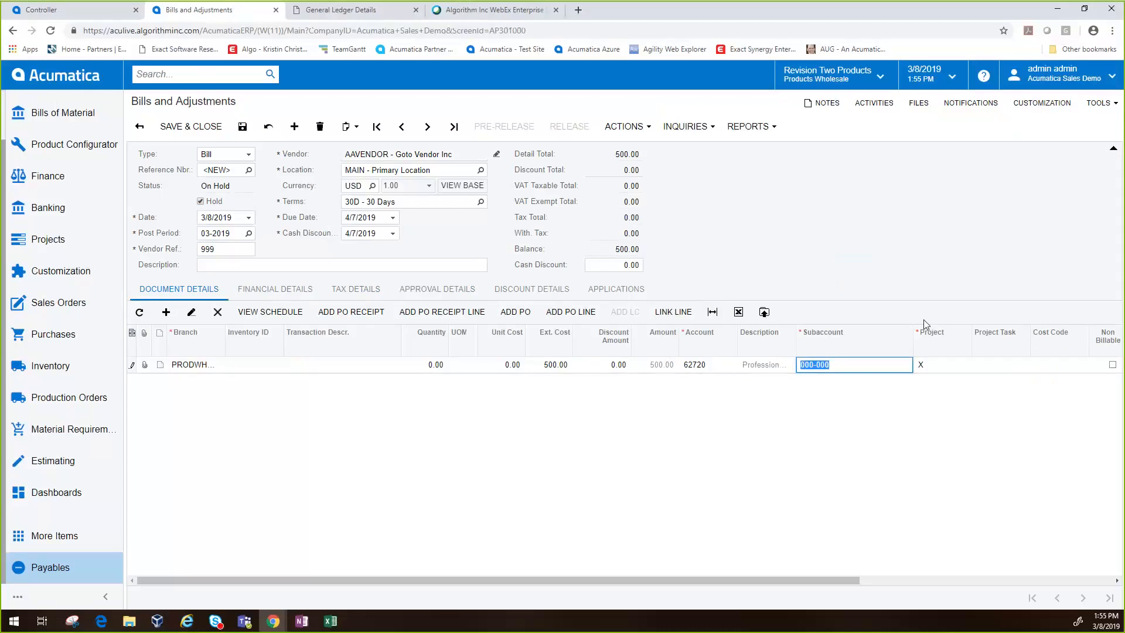
Step: Set the bill line's subaccount to 000-FIN by choosing a value for each segment, and save the bill
key(F3)
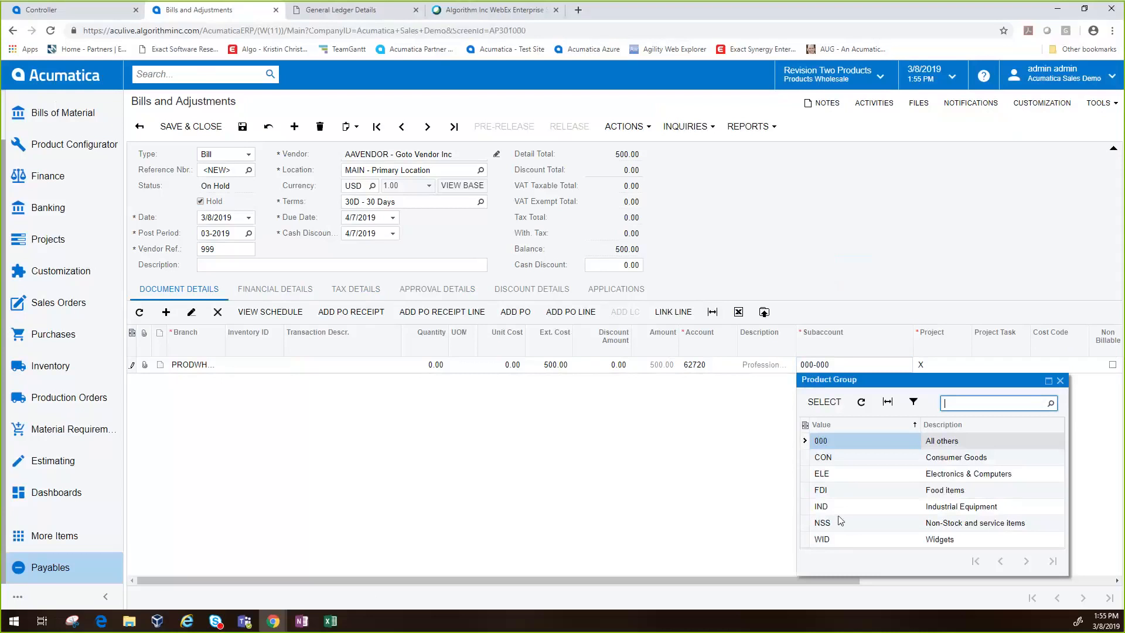
double_click(846, 438)
key(F3)
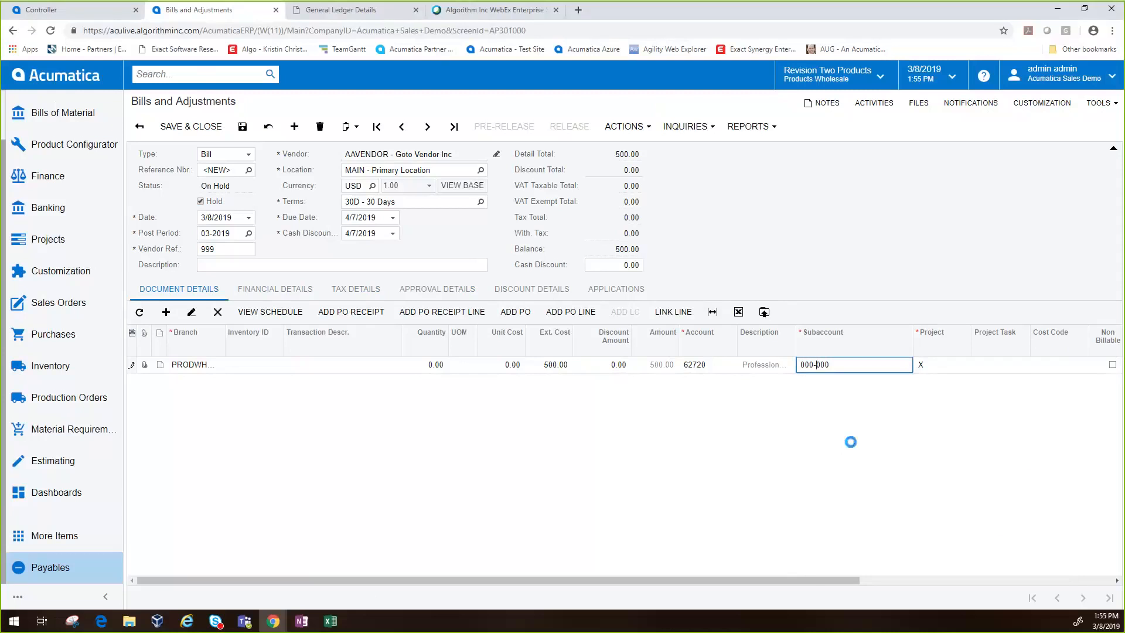
double_click(846, 475)
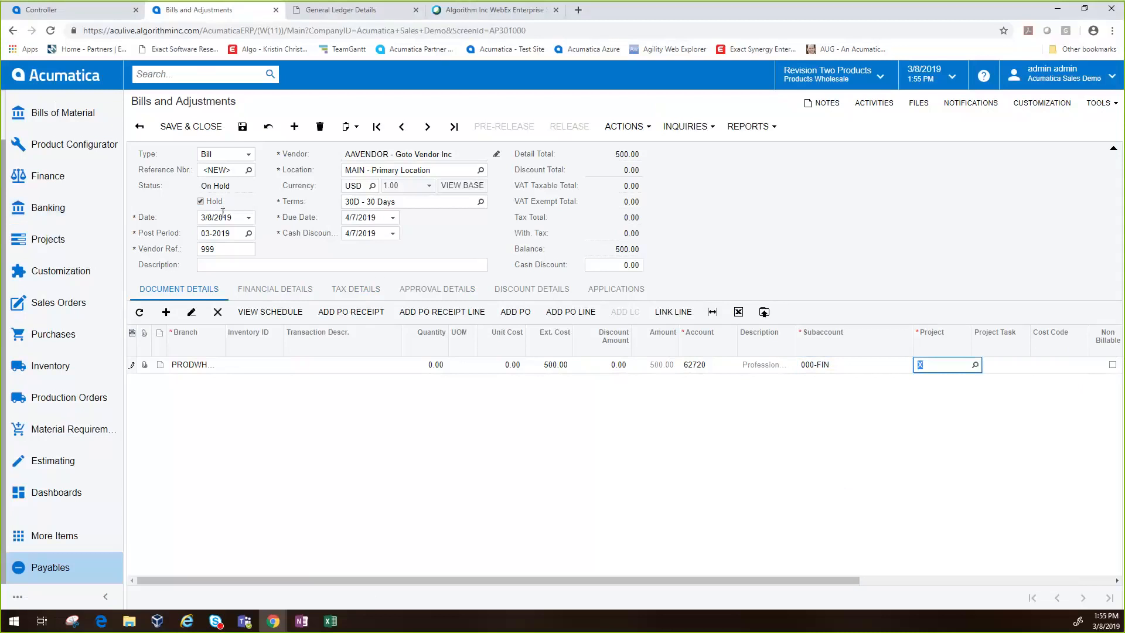
click(243, 128)
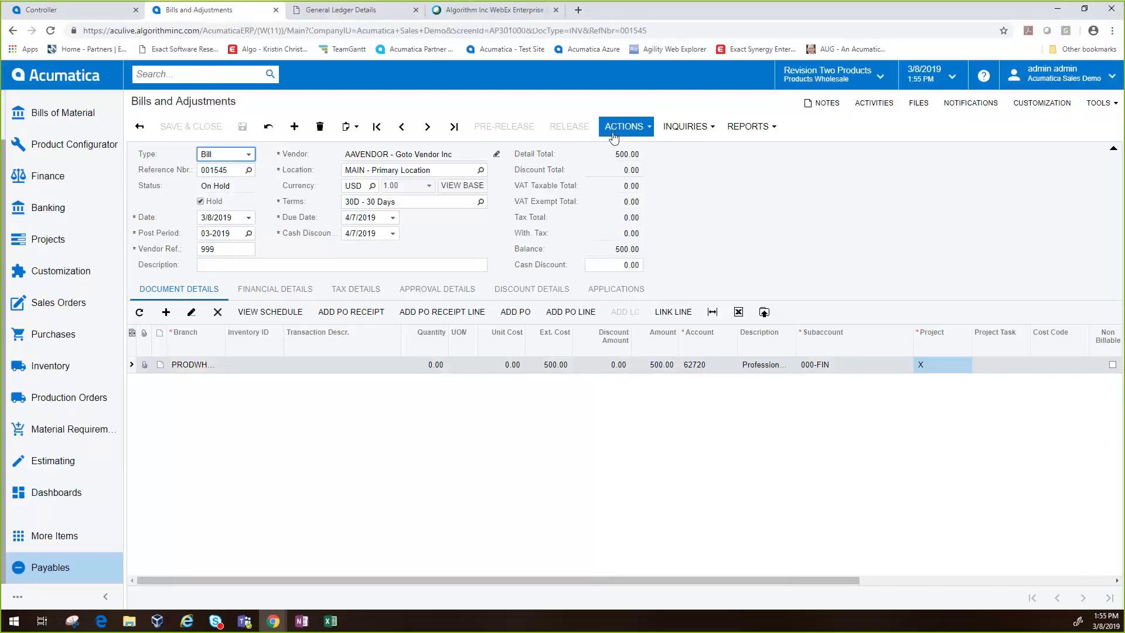
Step: Take the saved bill off hold, save it again and release it
click(622, 128)
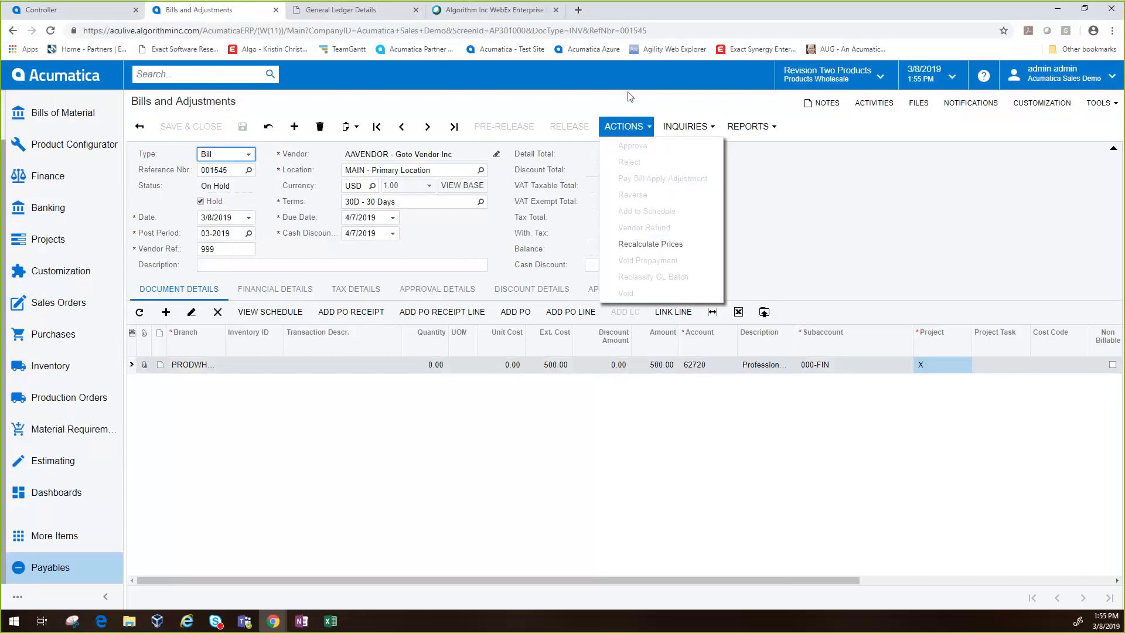
click(202, 201)
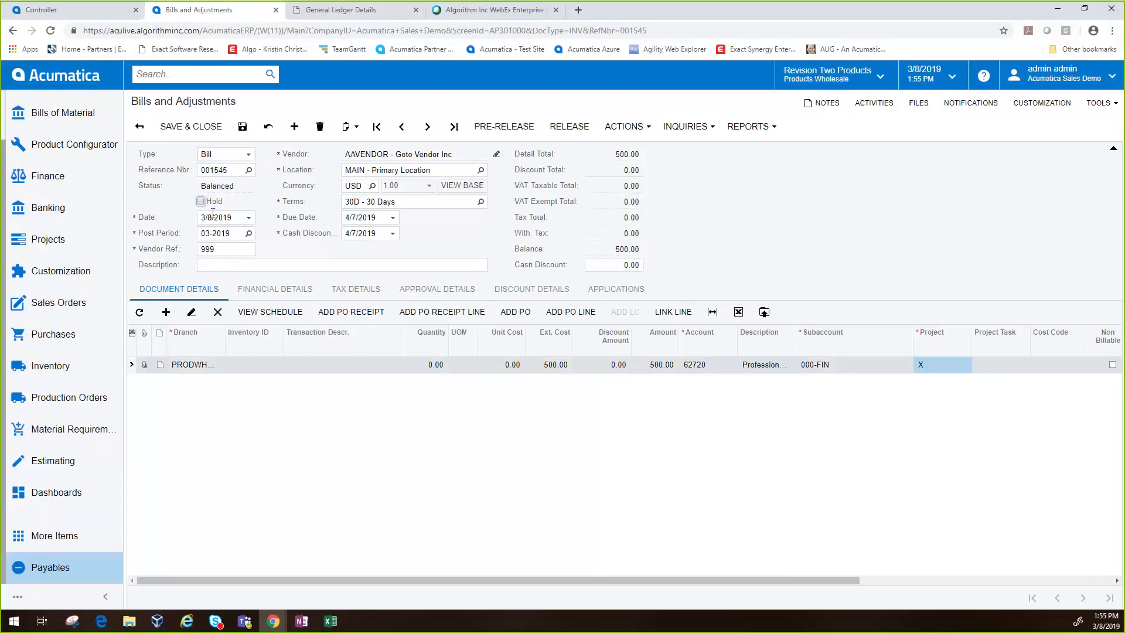
click(243, 126)
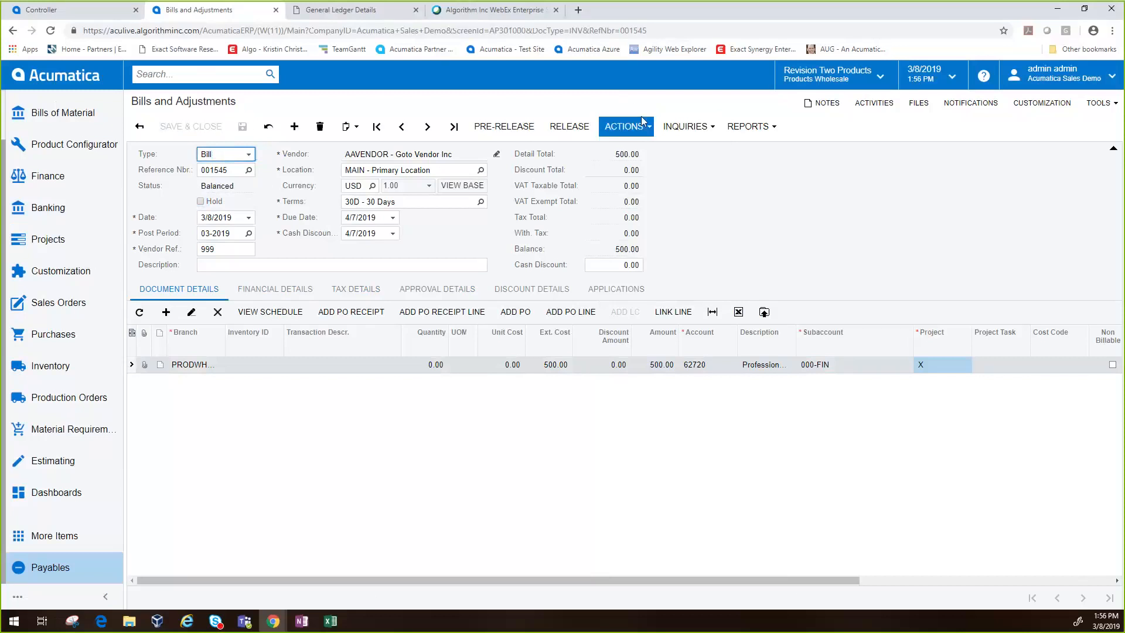
click(610, 126)
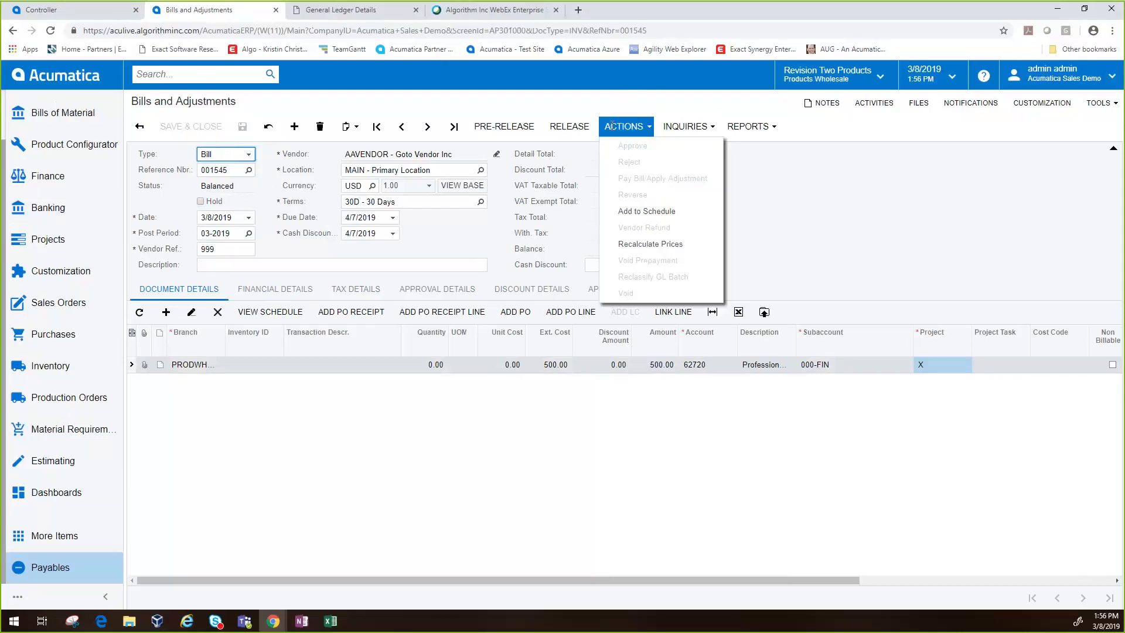
click(570, 135)
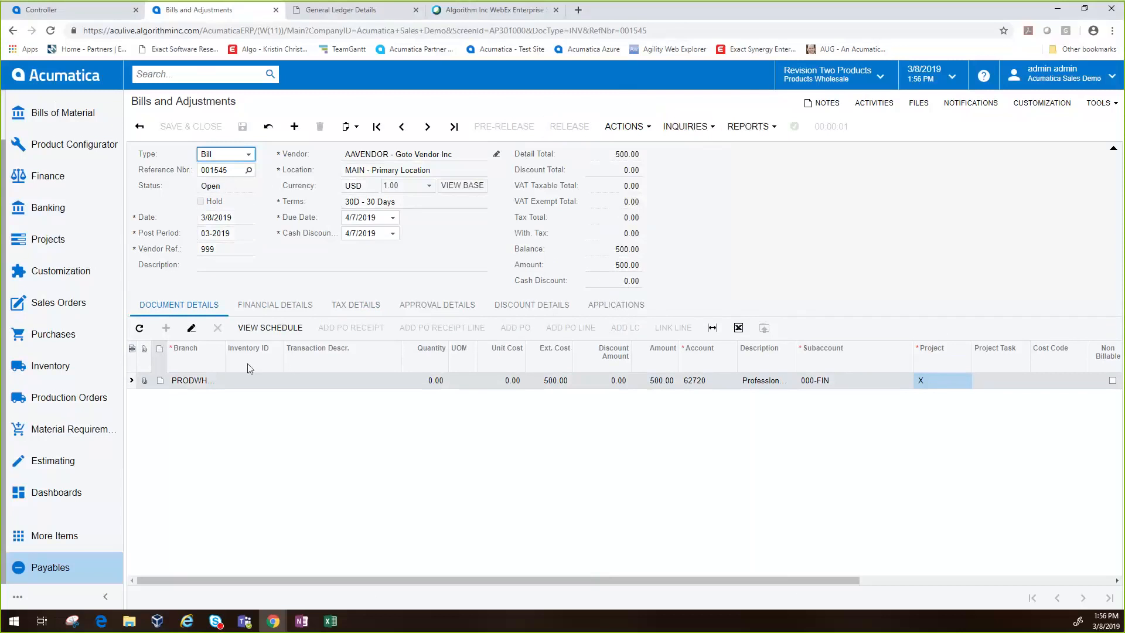
Step: Review the actions available for the released bill and inspect the GL batch linked in its financial details
click(629, 126)
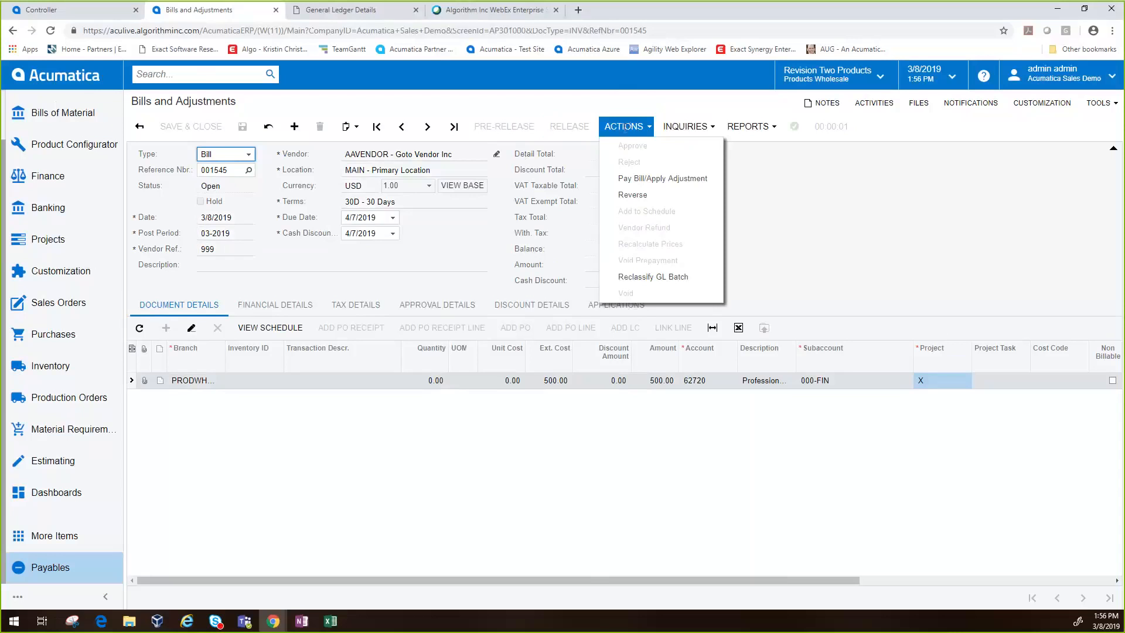
click(625, 129)
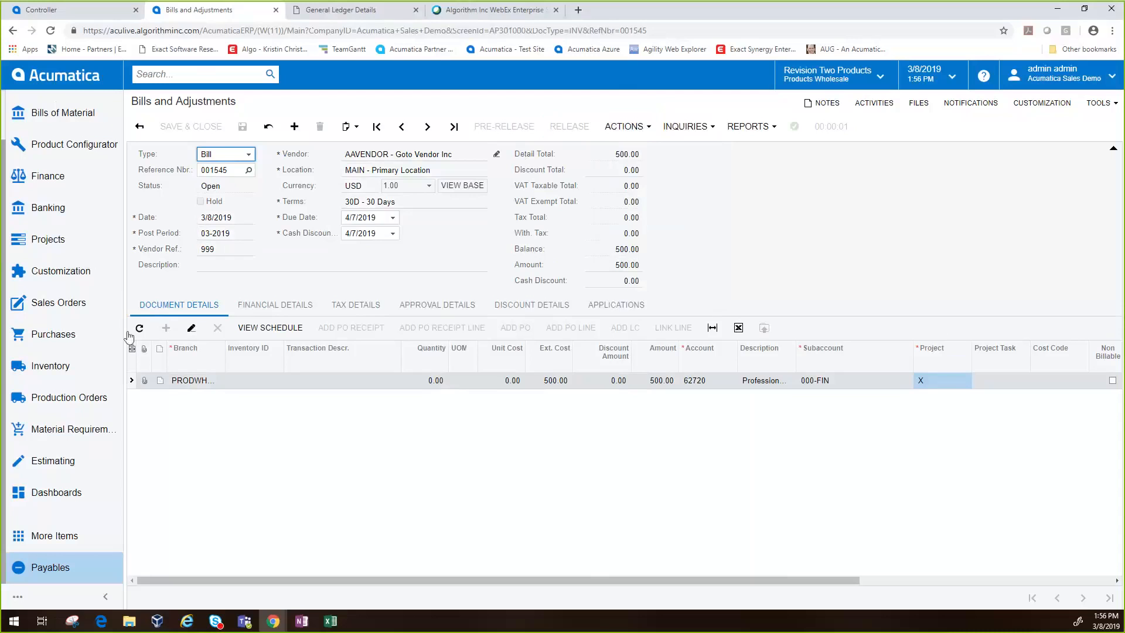
click(270, 305)
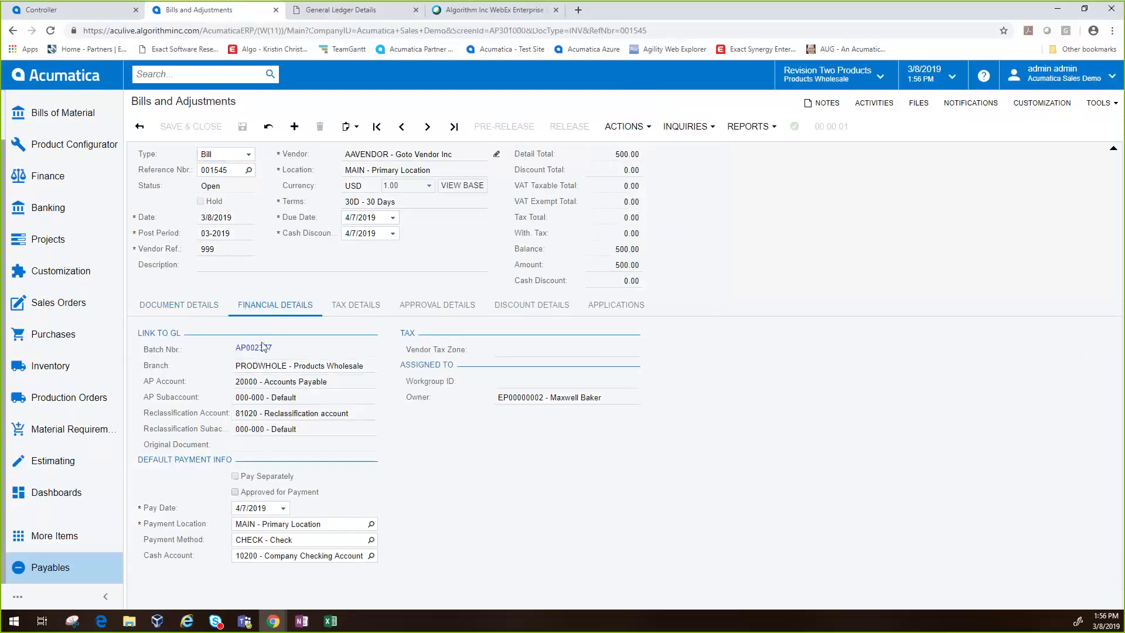
click(263, 348)
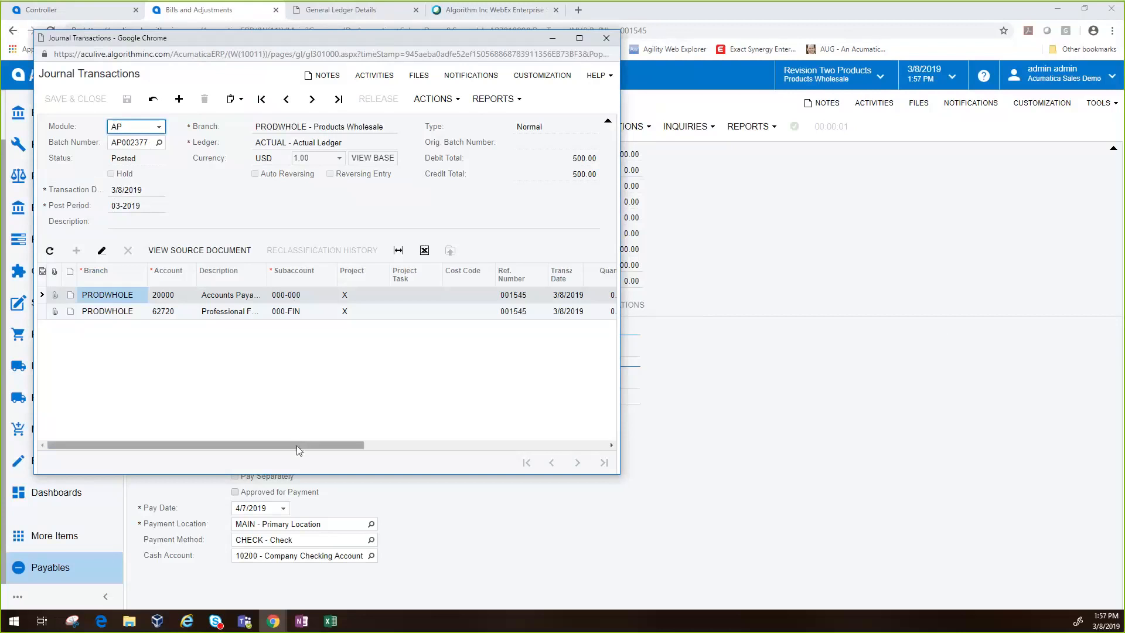
drag(297, 444, 264, 465)
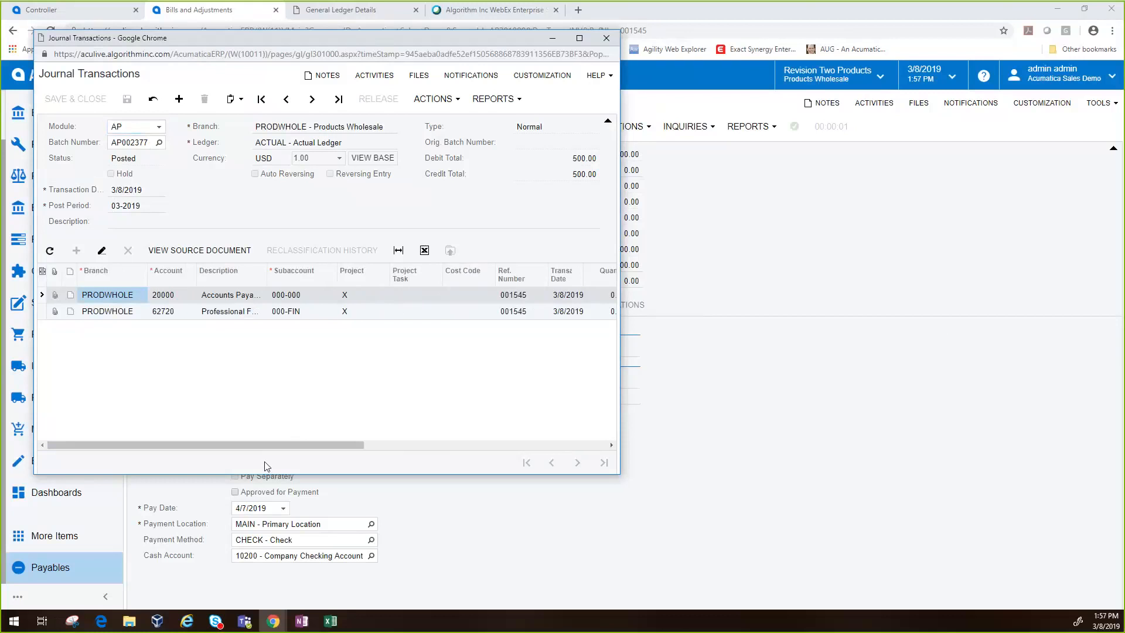
click(605, 39)
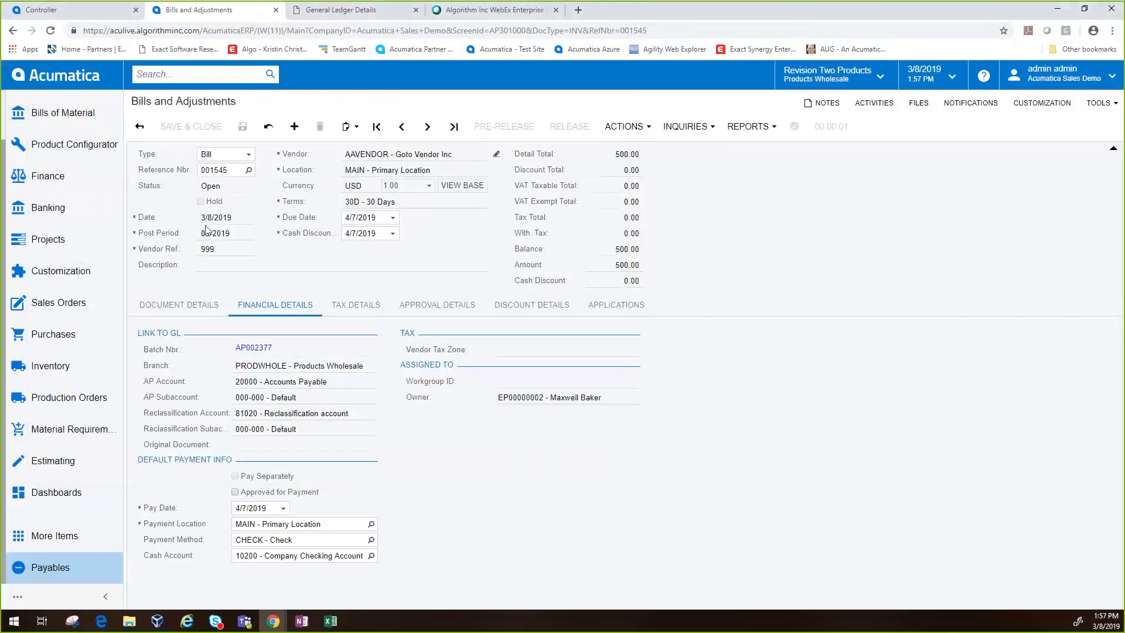
Step: Run the Vendor Details inquiry from the bill with all documents shown, and return to the bill
click(175, 304)
click(687, 126)
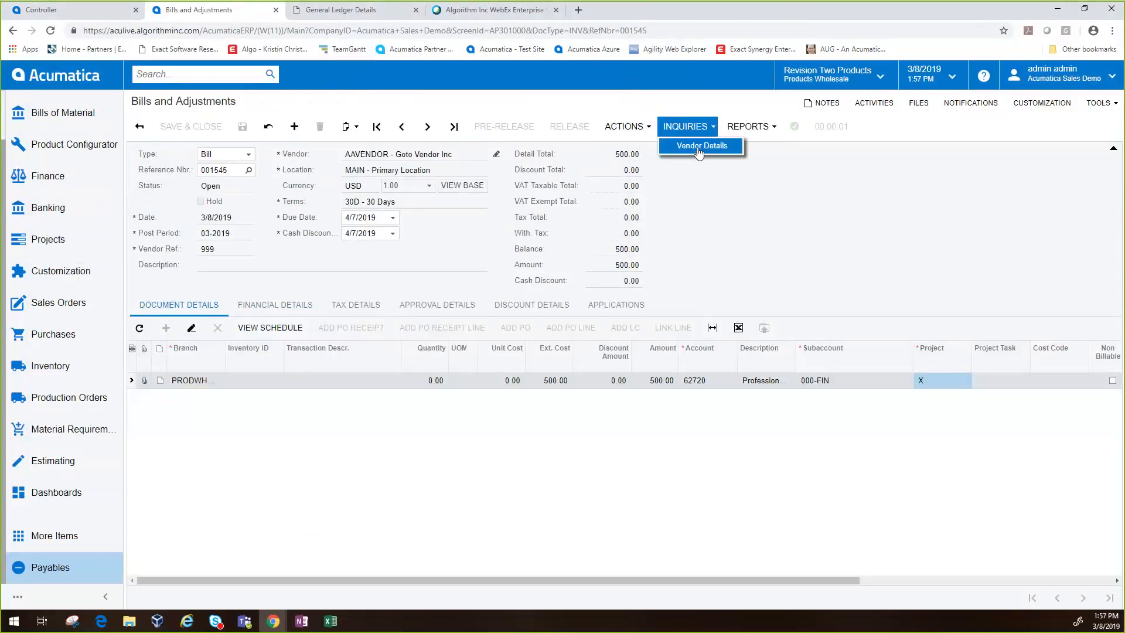
click(698, 147)
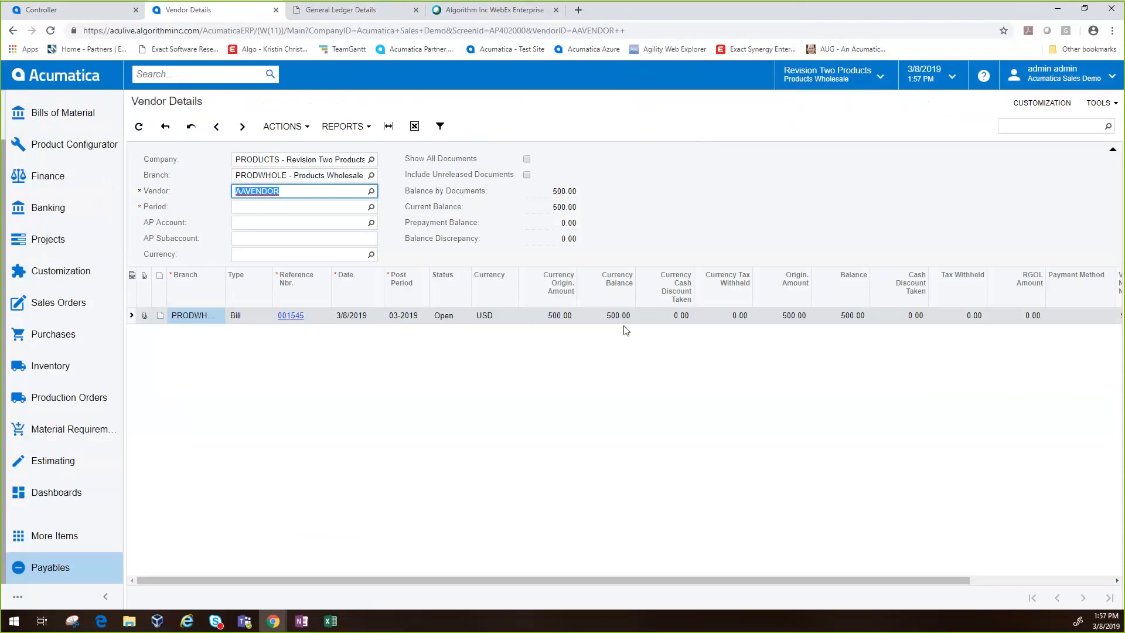
click(527, 159)
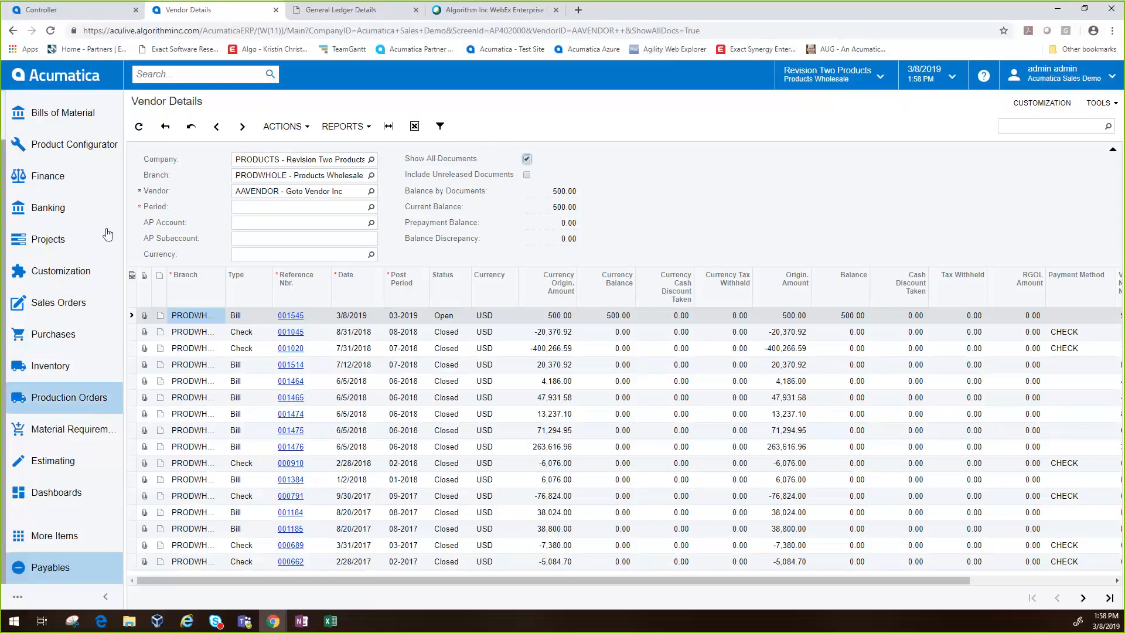
click(11, 31)
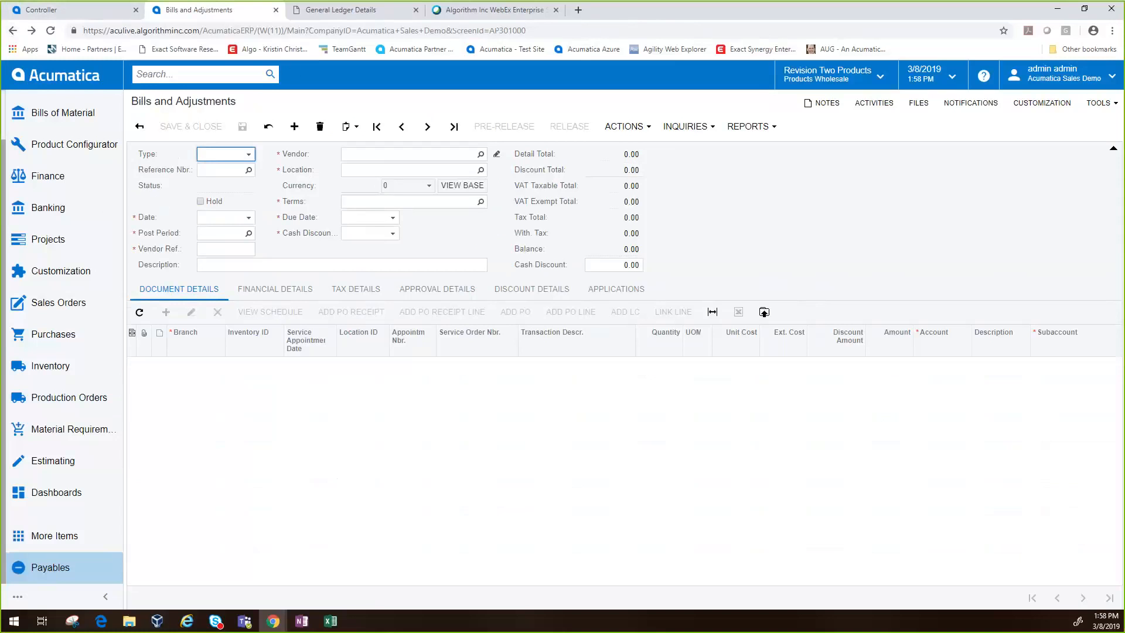
Step: Open the bill's vendor record in an enlarged window and view the available vendor status options without changing the status
click(497, 156)
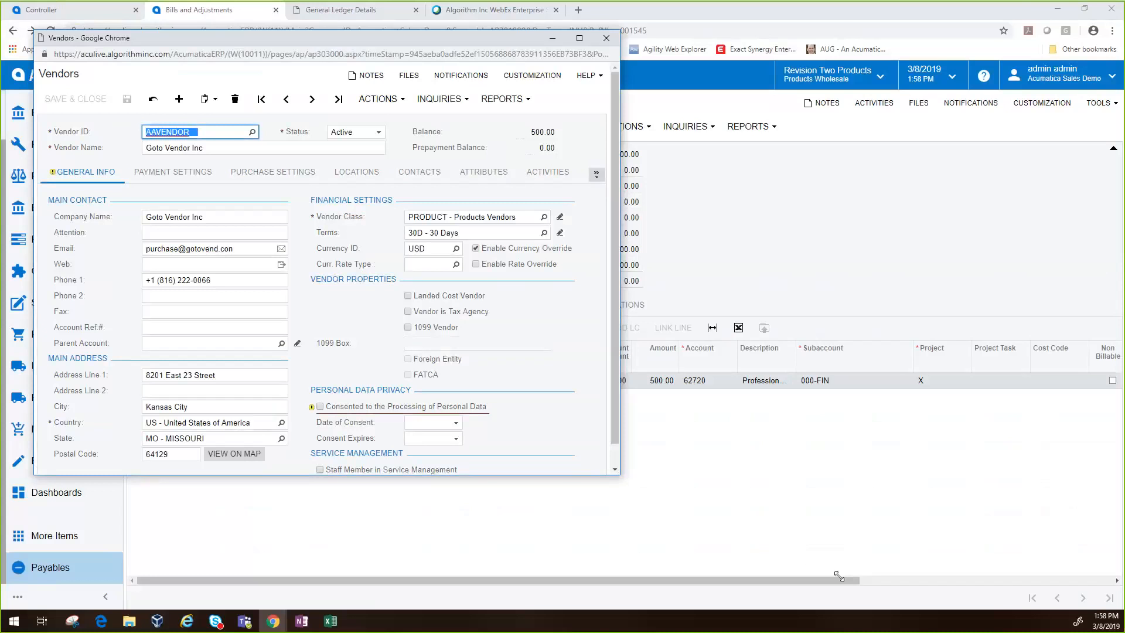
drag(838, 577, 839, 576)
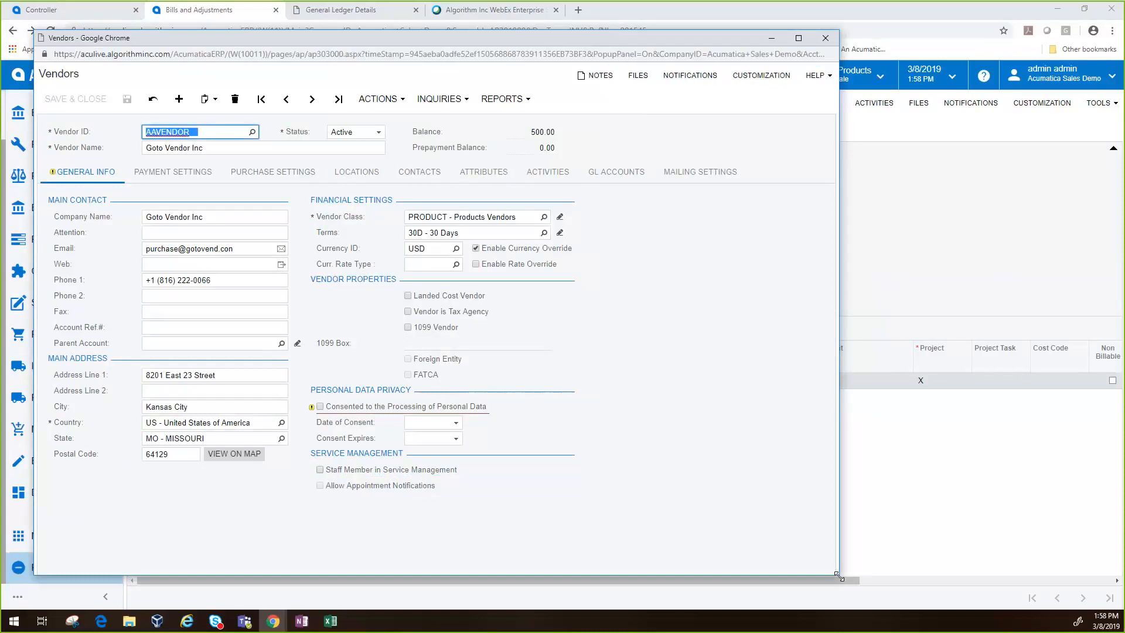
click(379, 132)
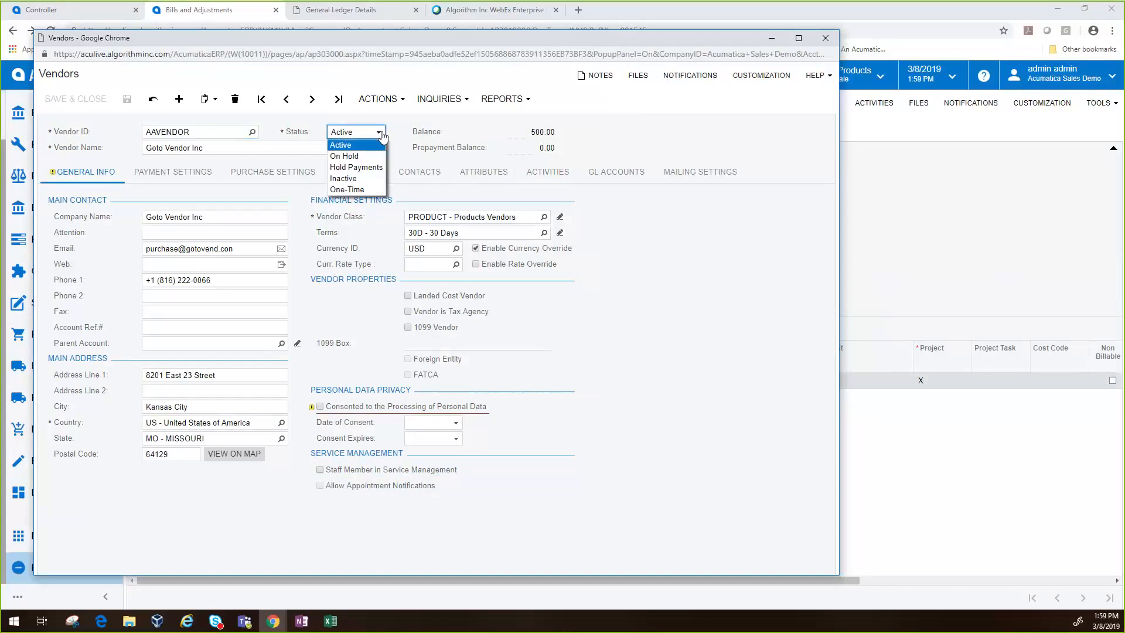
click(380, 134)
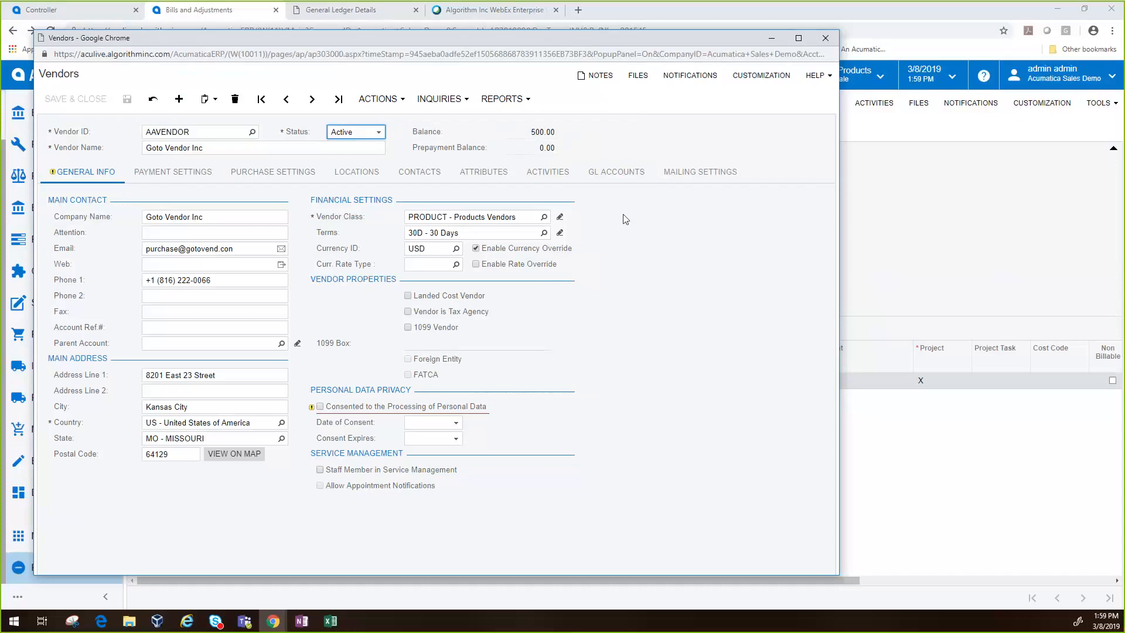
Step: Review the vendor's payment settings and purchase settings, and return to its general information
click(176, 172)
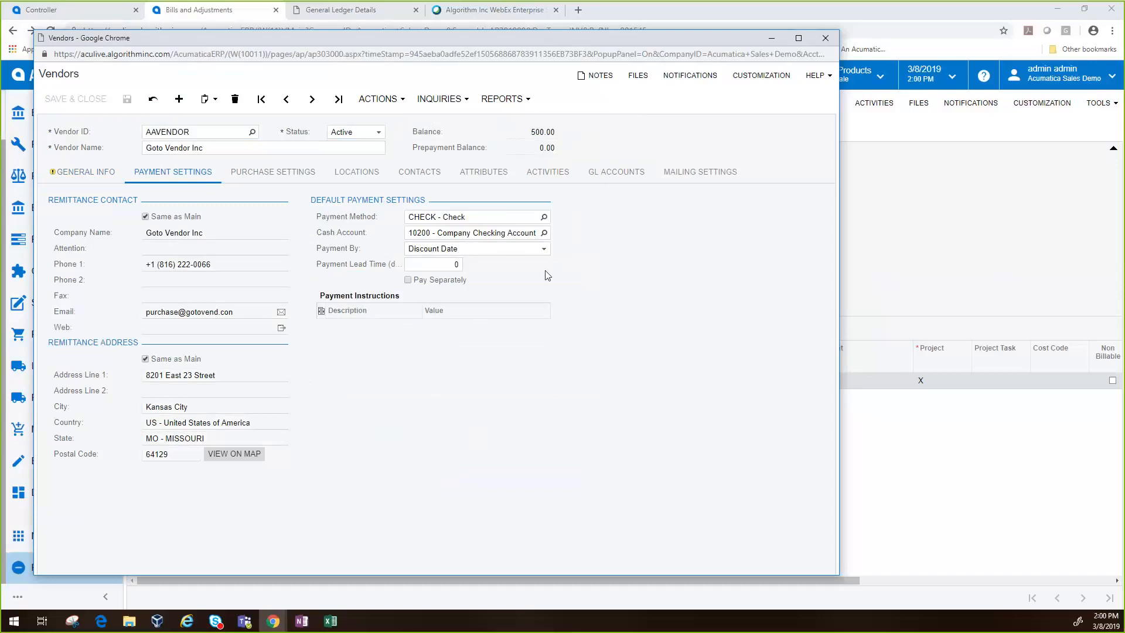
click(286, 172)
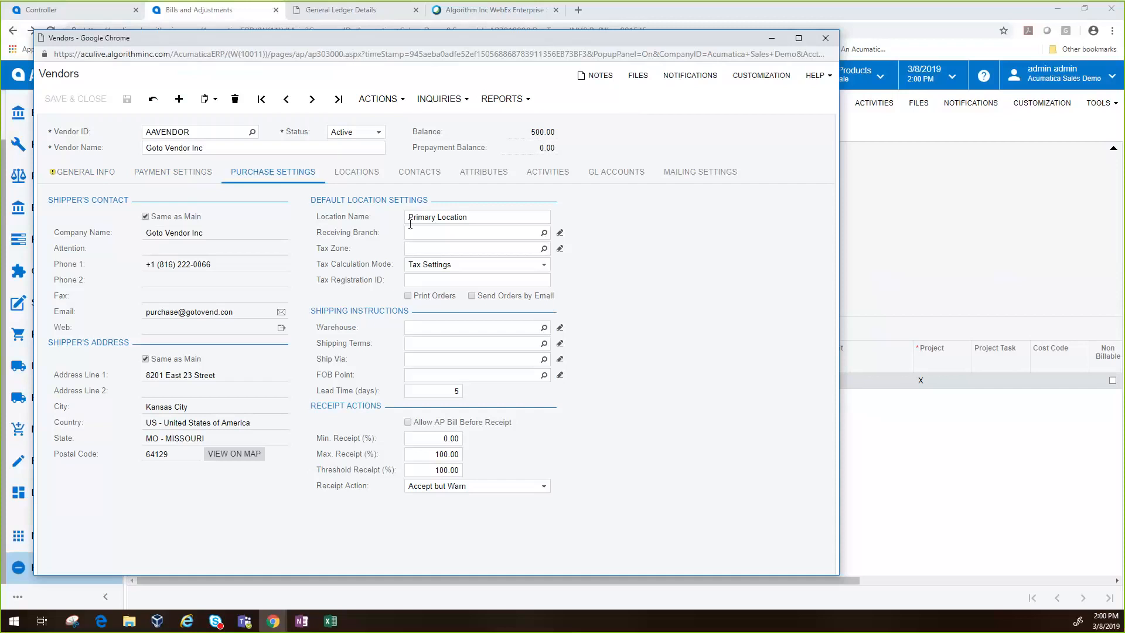
click(82, 172)
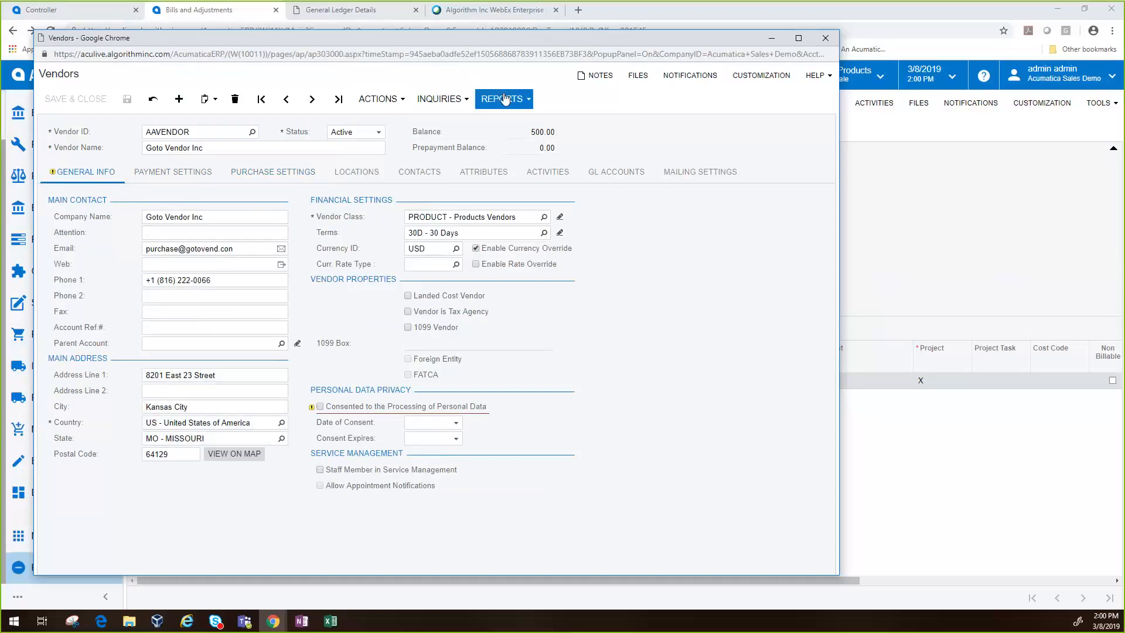
Step: Examine the actions, inquiries and reports available from the vendor record
click(383, 105)
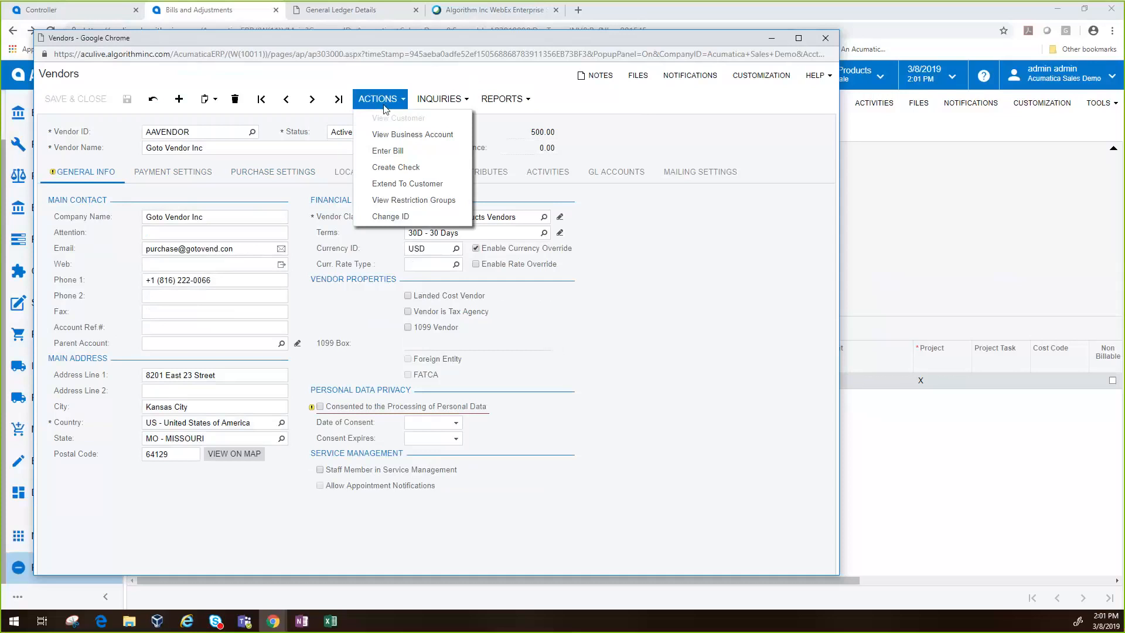
click(445, 100)
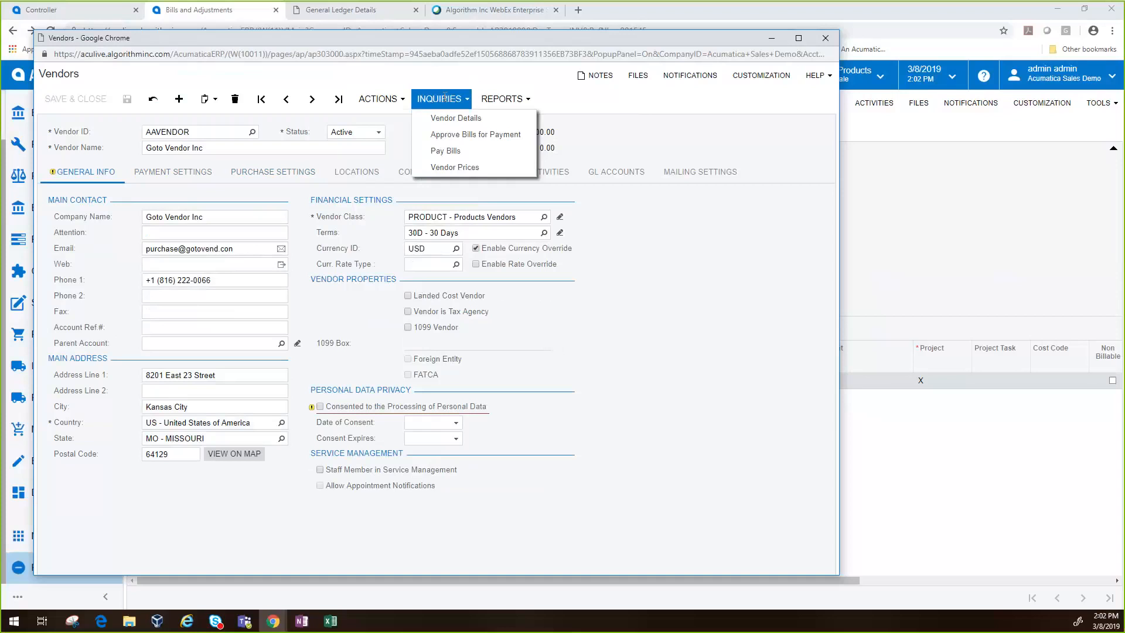
click(496, 102)
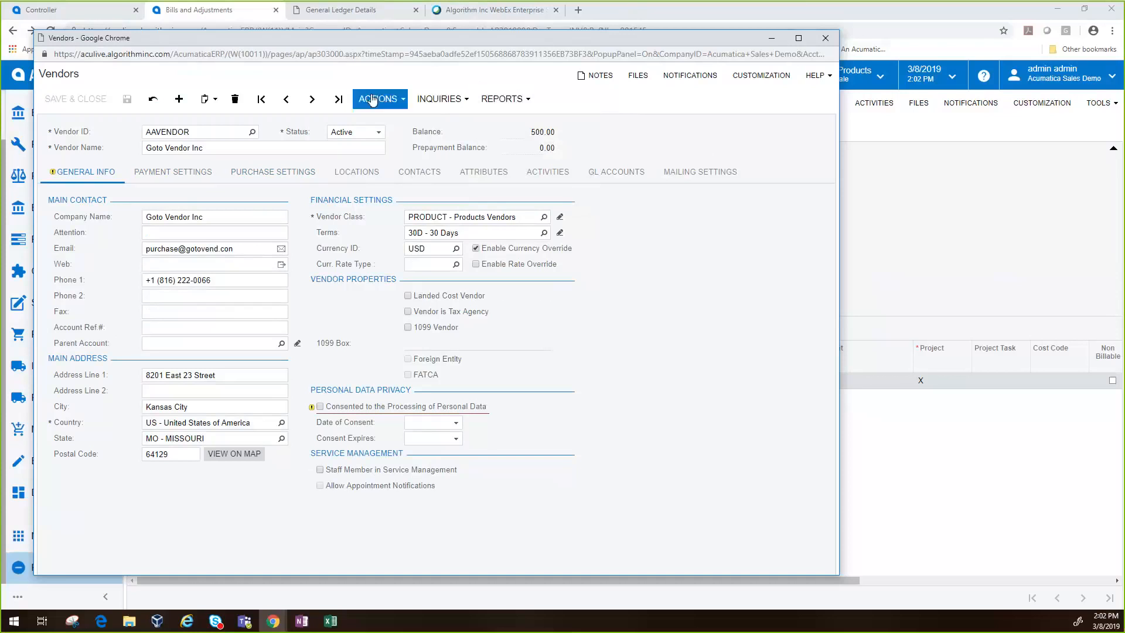
click(439, 99)
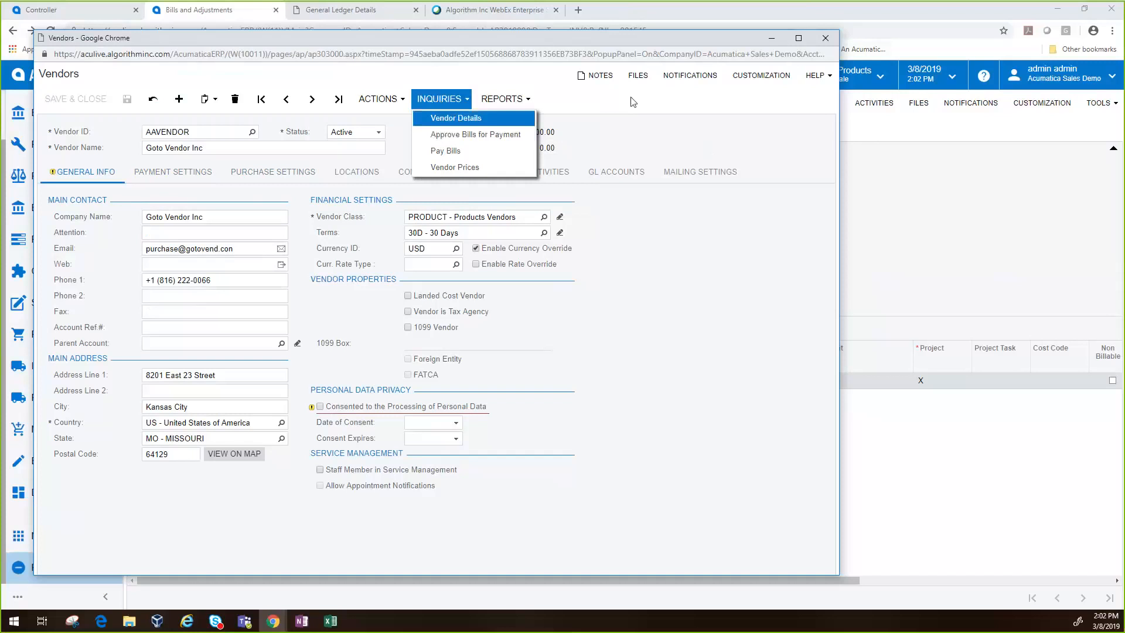
Step: Close the vendor record, search for the Assignment and Approval Maps screen, and open the AP Bill multi-line approval map
click(824, 39)
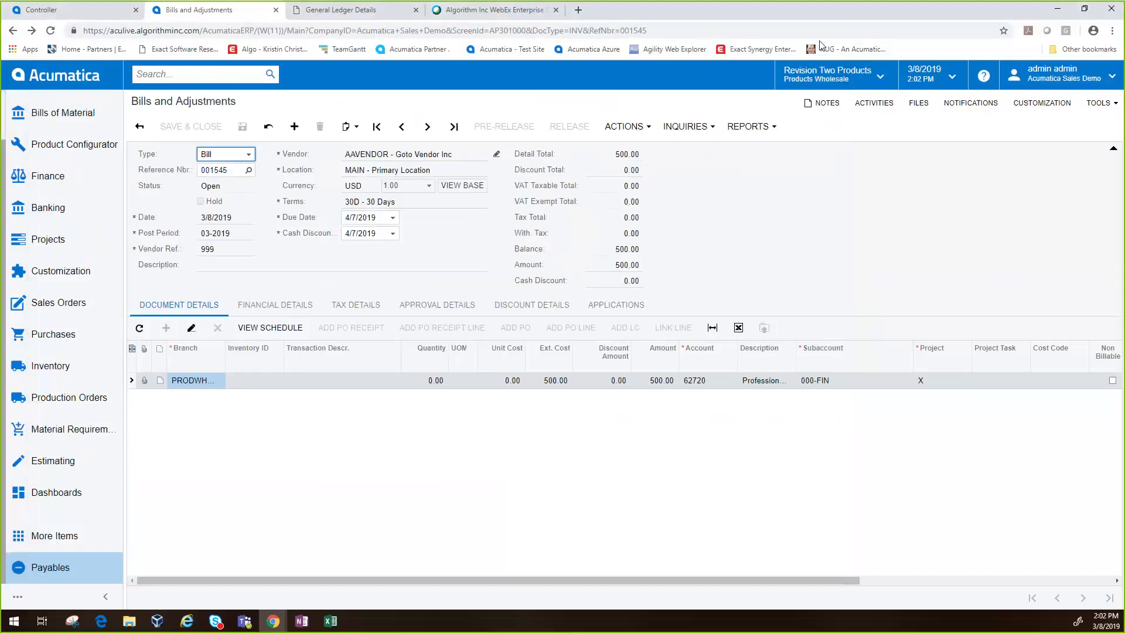
click(178, 78)
text(appr)
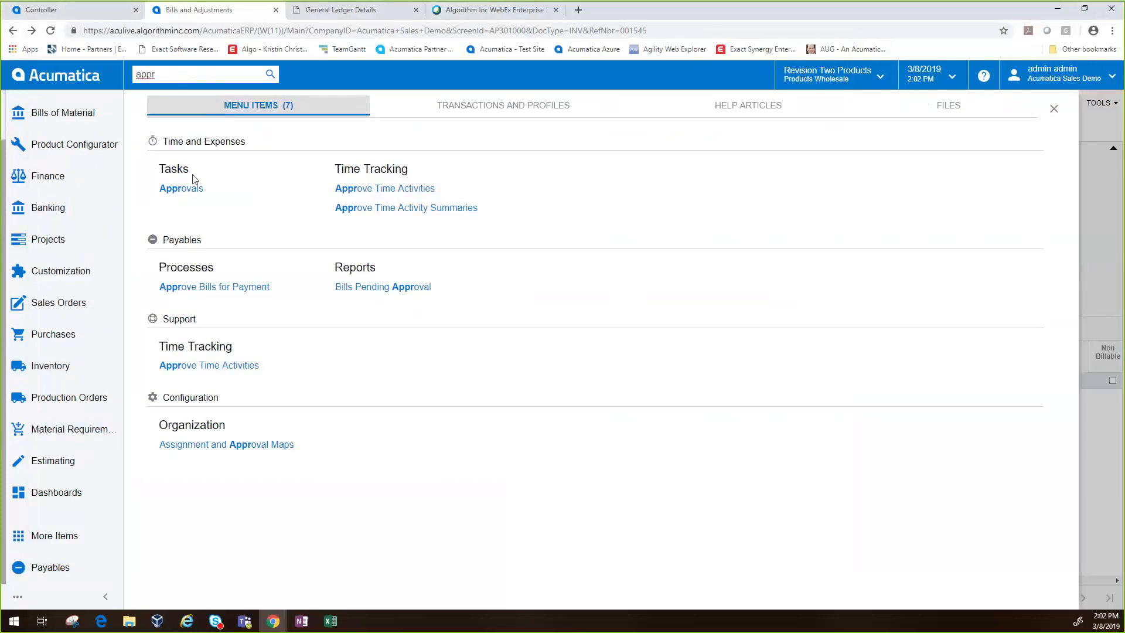
click(271, 445)
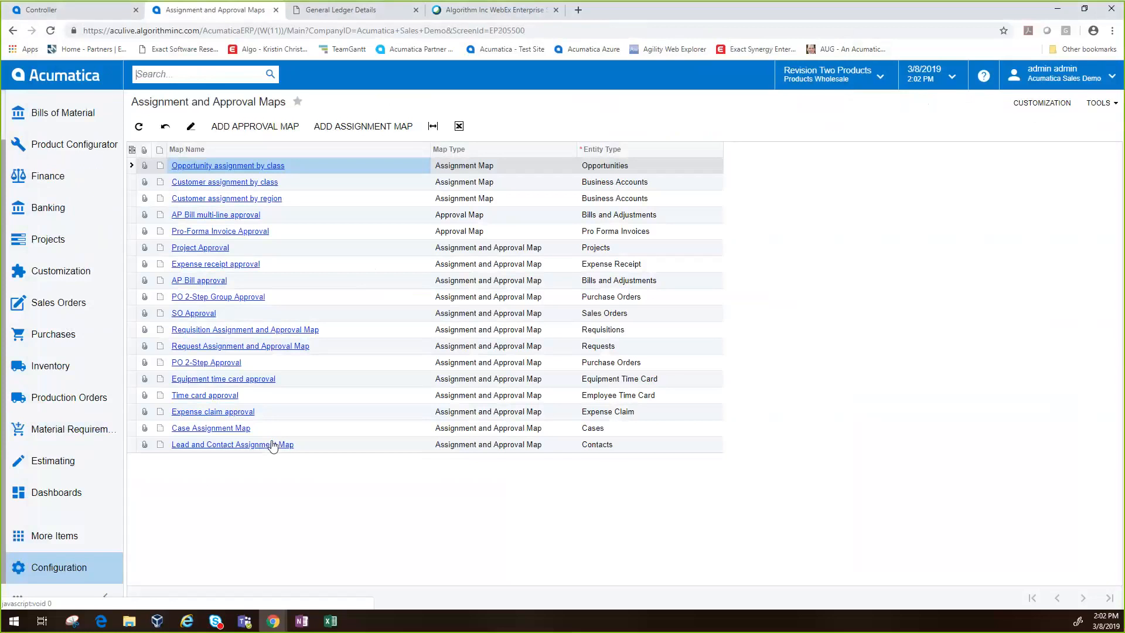
click(222, 215)
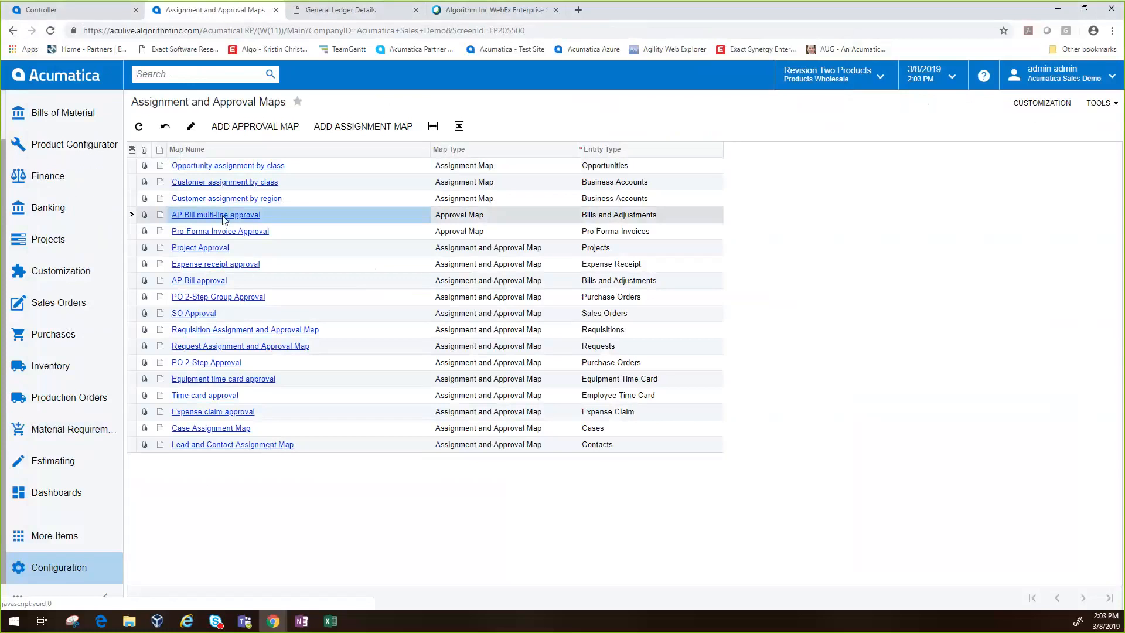
click(223, 215)
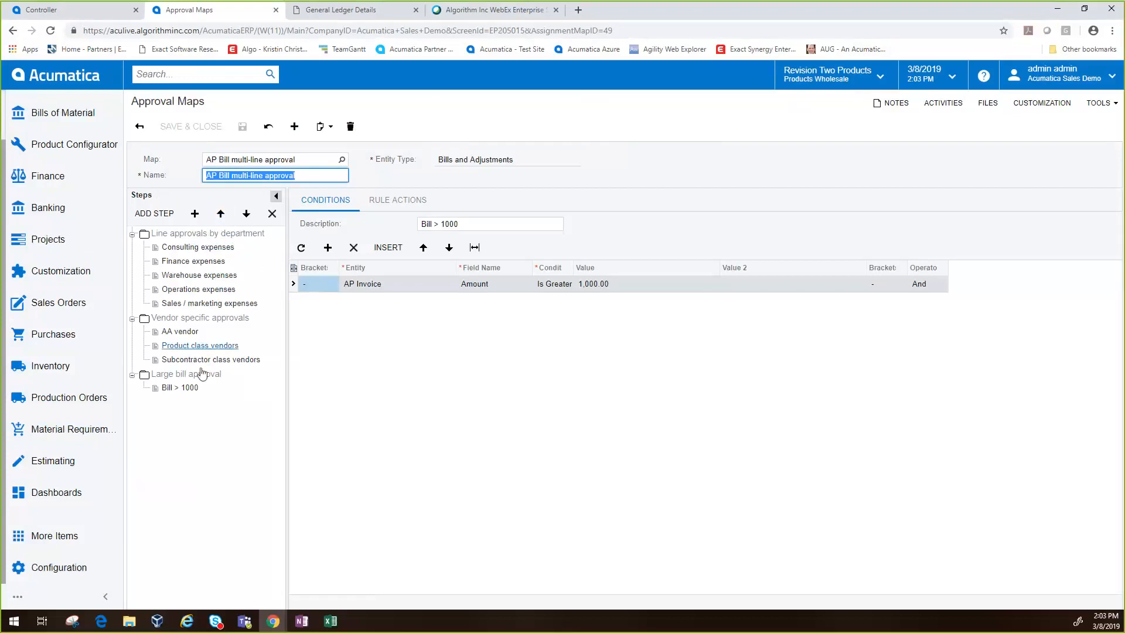
Step: Review the conditions and rule actions of the AA vendor and Bill > 1000 approval rules
click(180, 331)
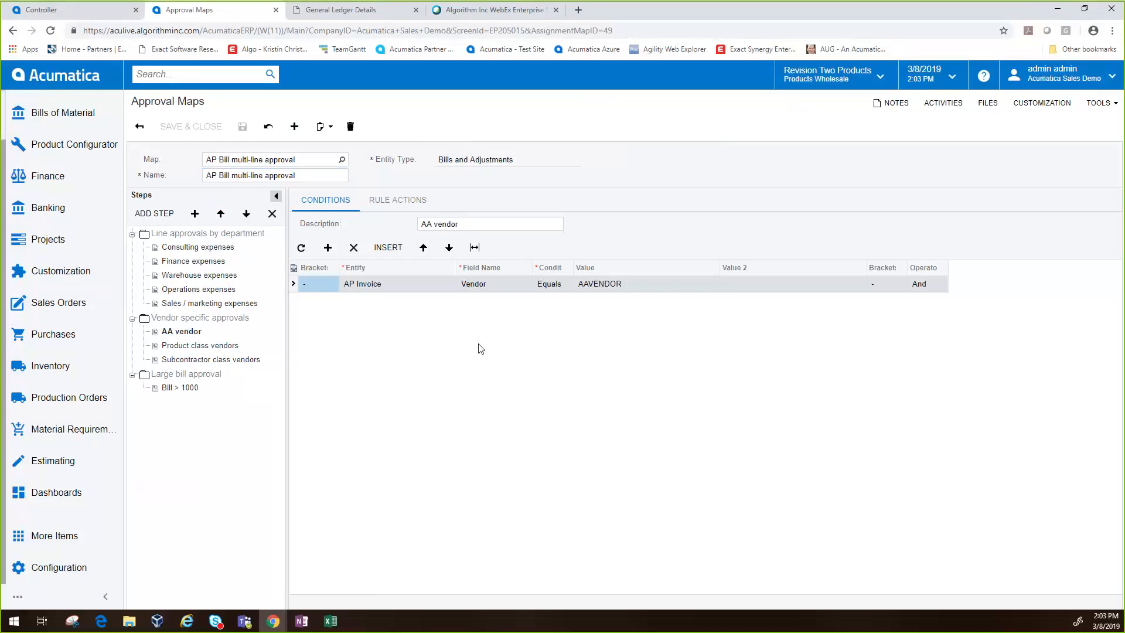
click(396, 202)
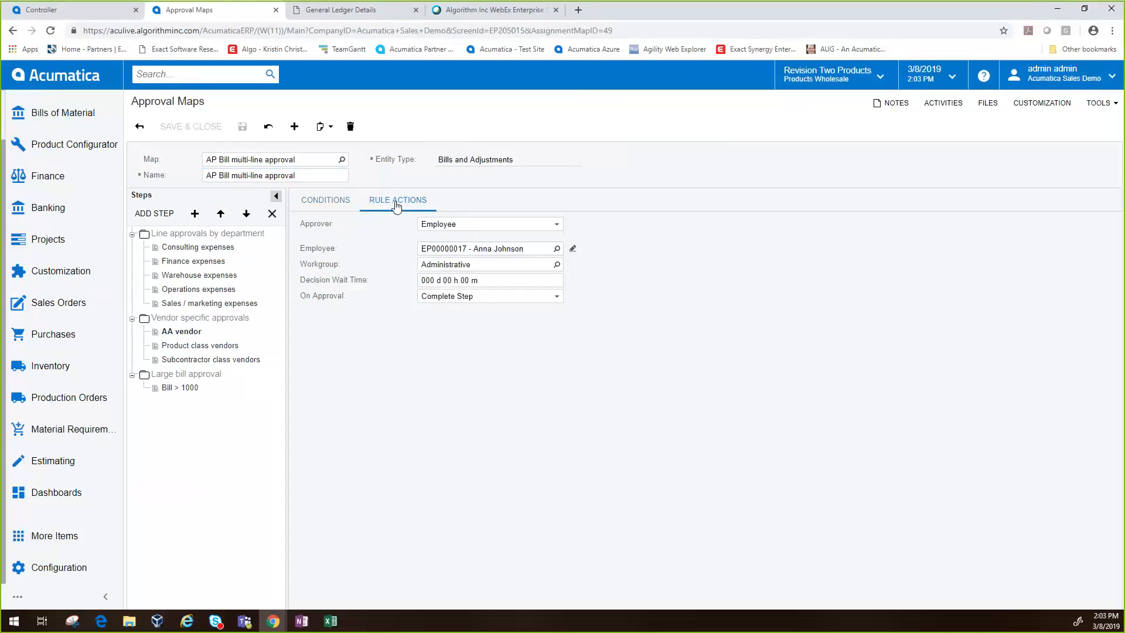
click(176, 388)
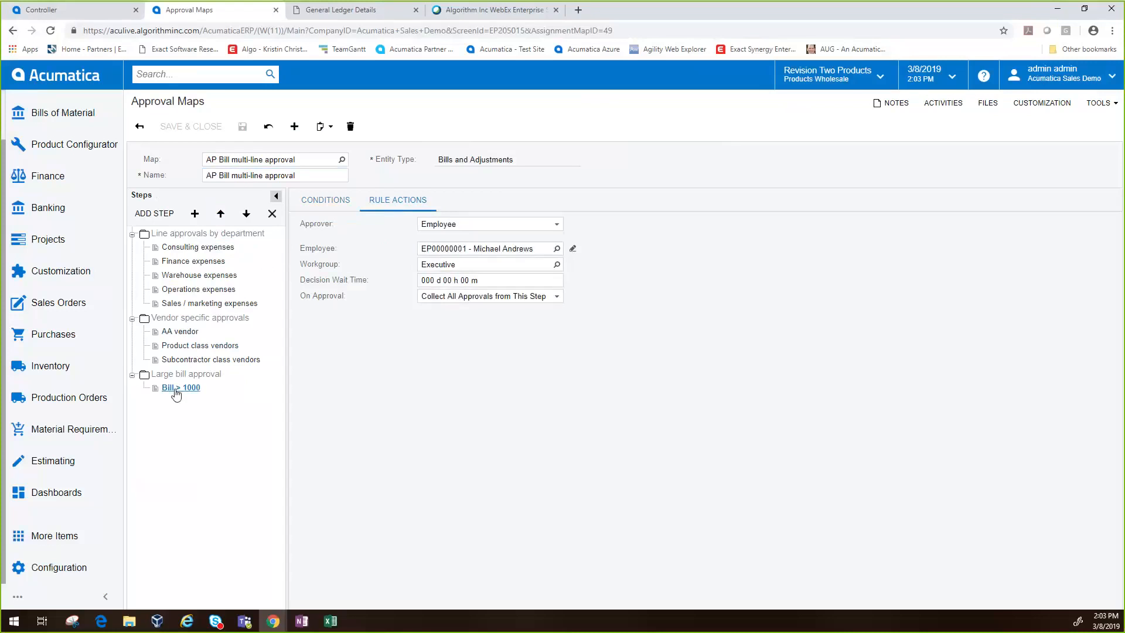
click(321, 200)
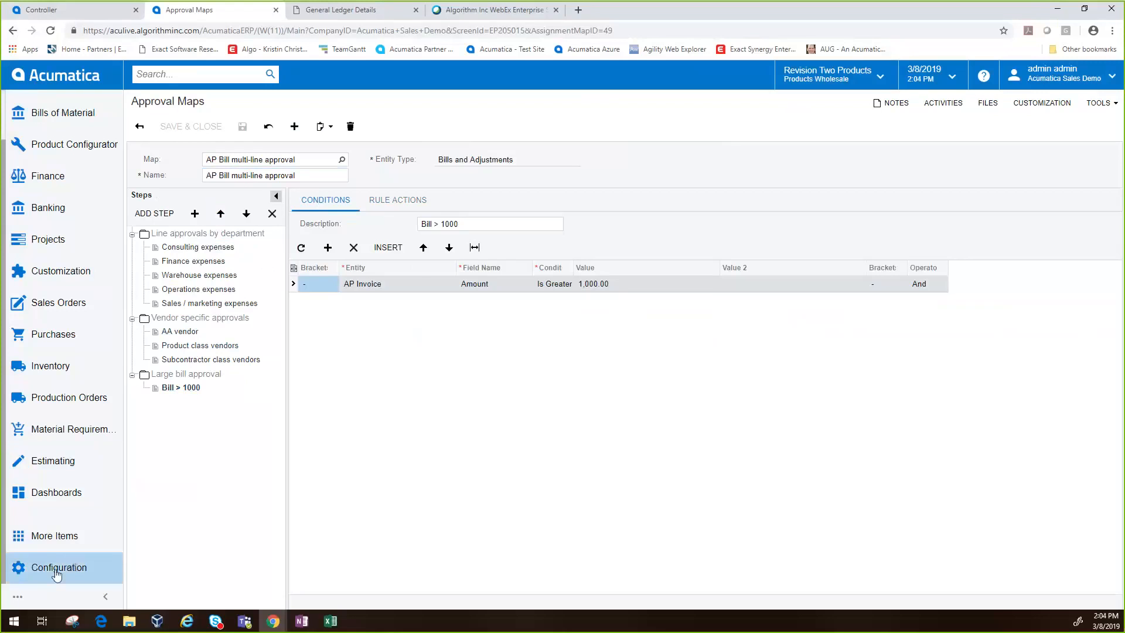
Step: Go to Invoices and Memos in Receivables and open the Institute of Culinary Education's Contract Prepay invoice
click(55, 536)
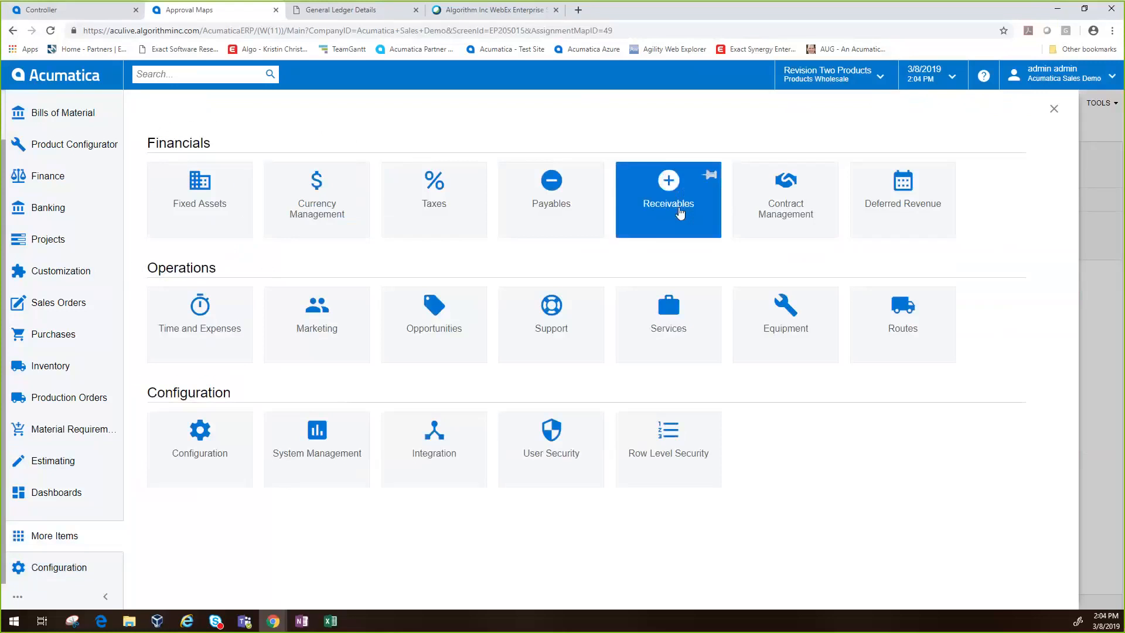
click(680, 214)
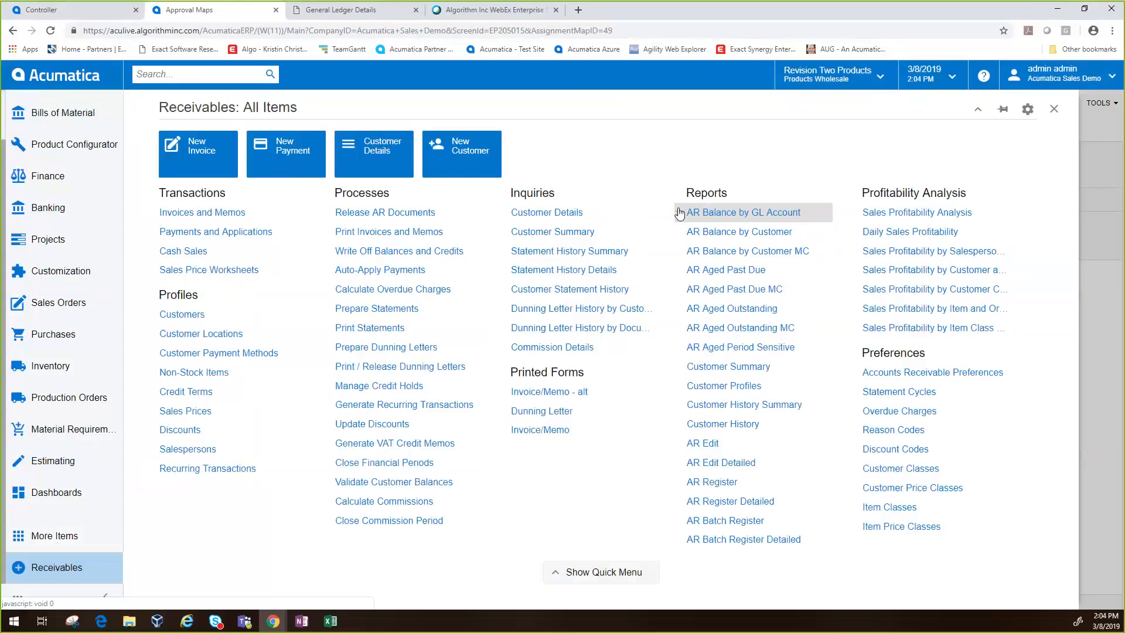
click(221, 214)
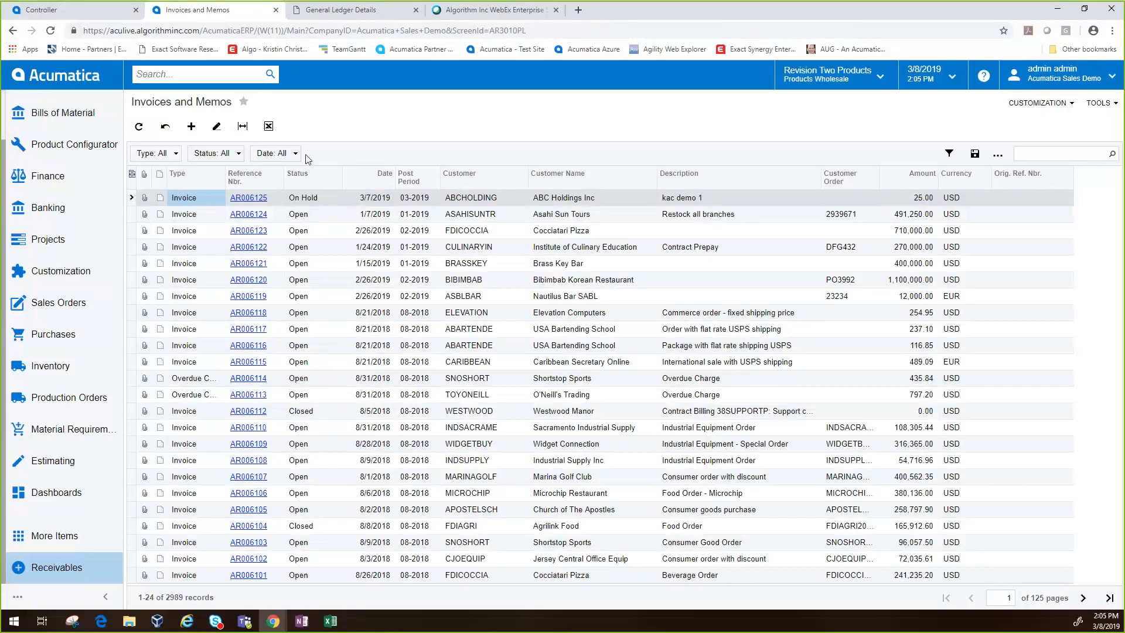
click(248, 246)
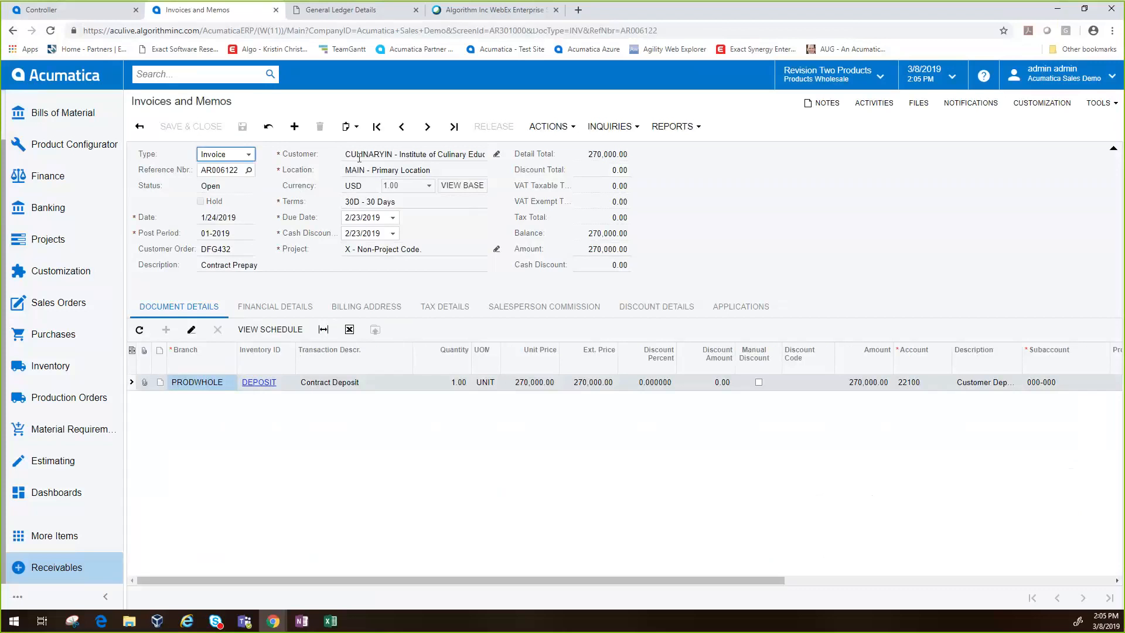
Step: Copy the Contract Prepay invoice and paste its contents into a new invoice
click(357, 127)
click(364, 145)
click(302, 132)
click(356, 126)
click(369, 165)
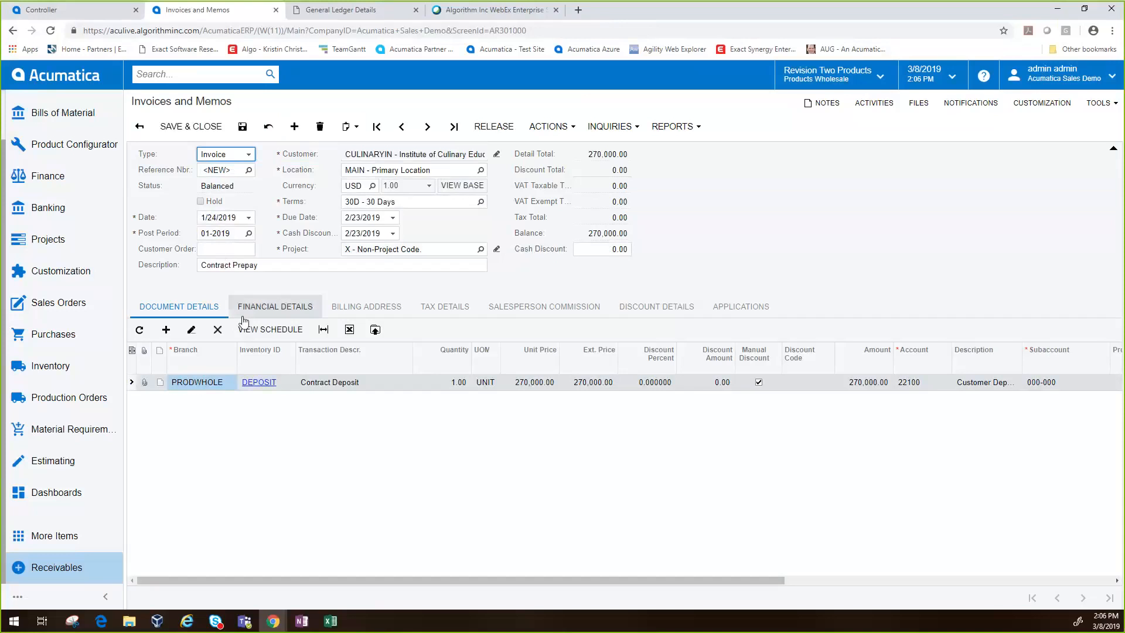
Step: Set the new invoice's date to 3/8/2019 and its description to Demo Test, leaving the customer order blank
click(249, 218)
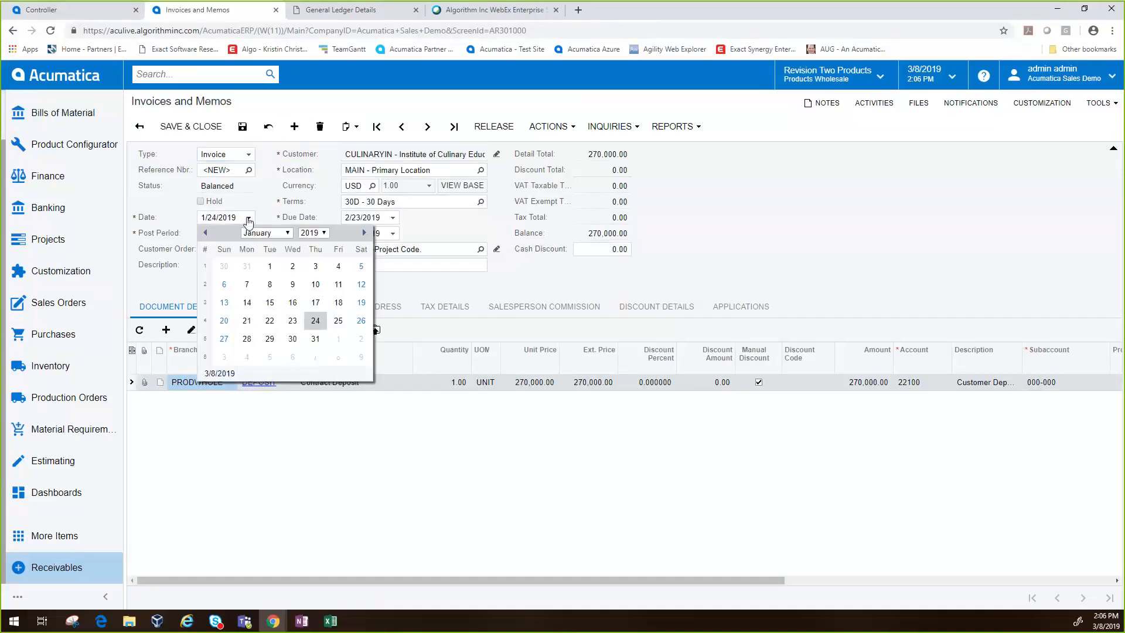
click(206, 374)
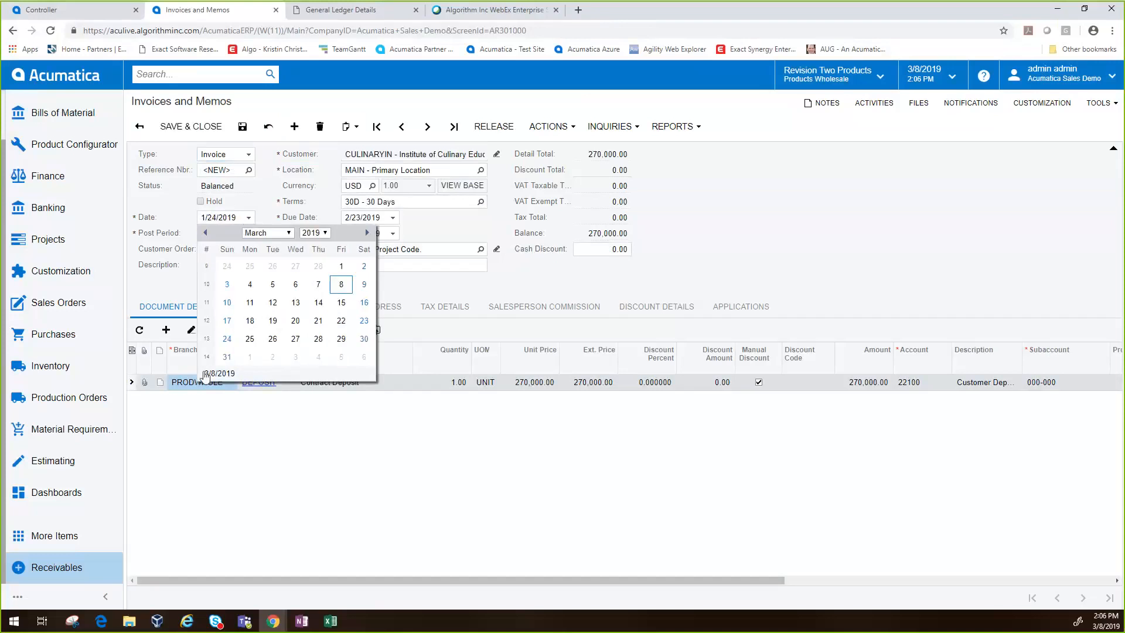
click(341, 284)
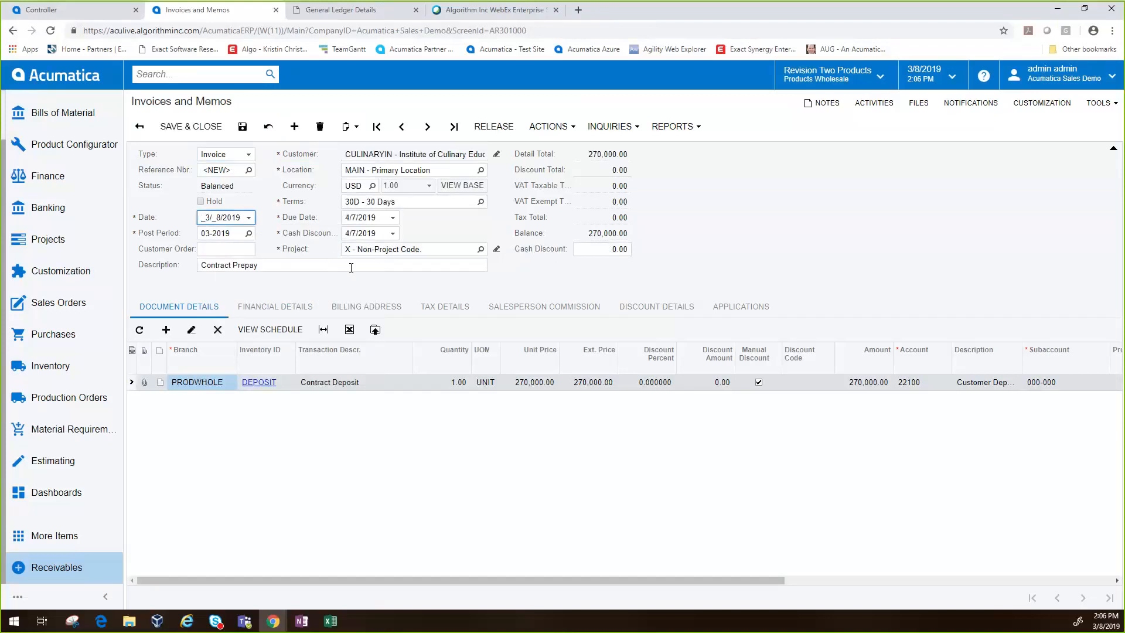
key(Tab)
key(Tab)
key(Tab)
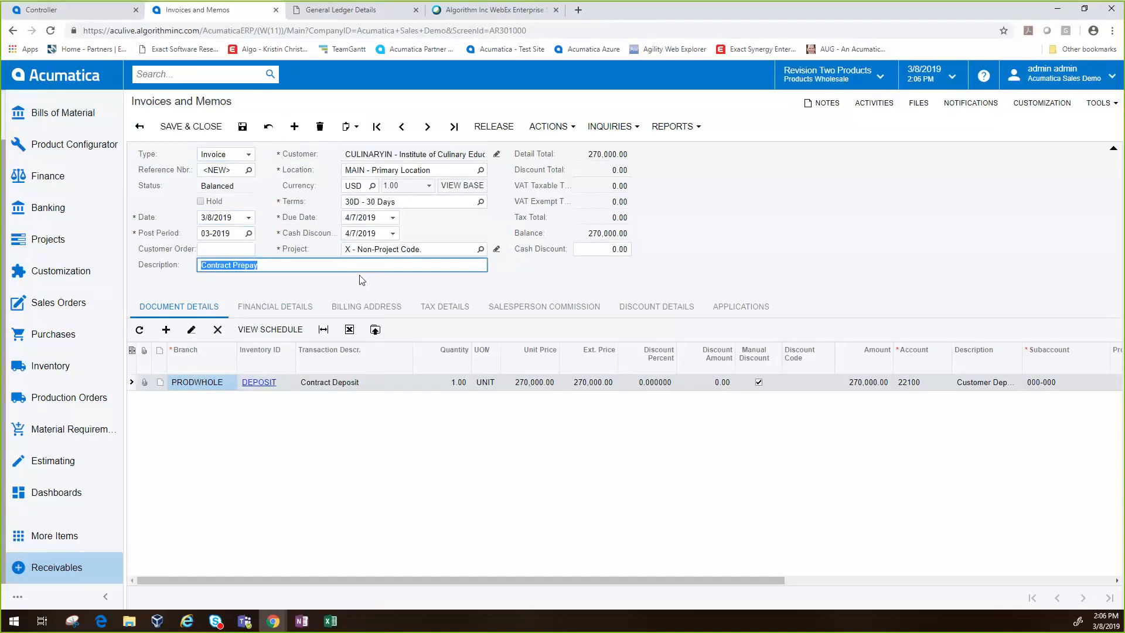
text(Demo Test)
key(Tab)
key(Tab)
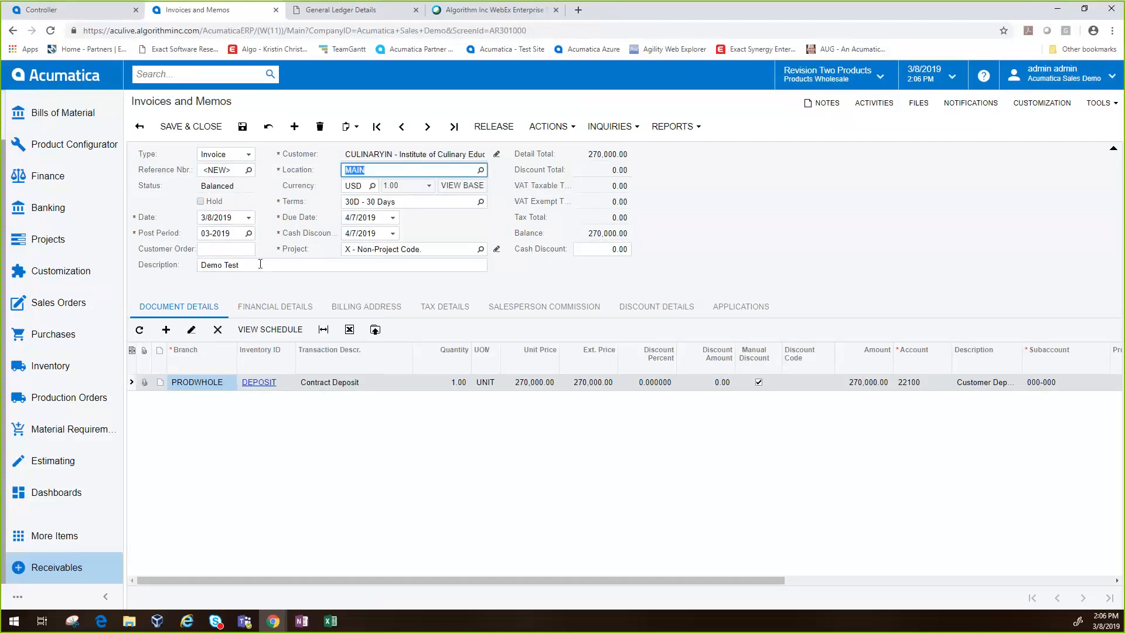
click(230, 248)
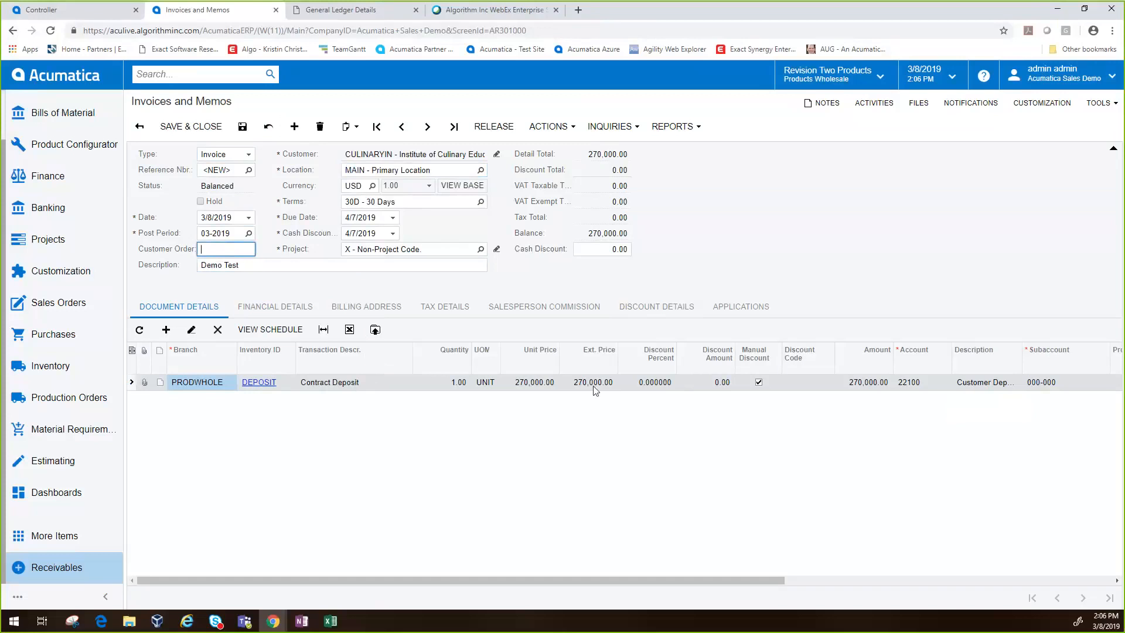
Step: Set the unit price of the deposit line to 10,000.00 and save the invoice
click(545, 383)
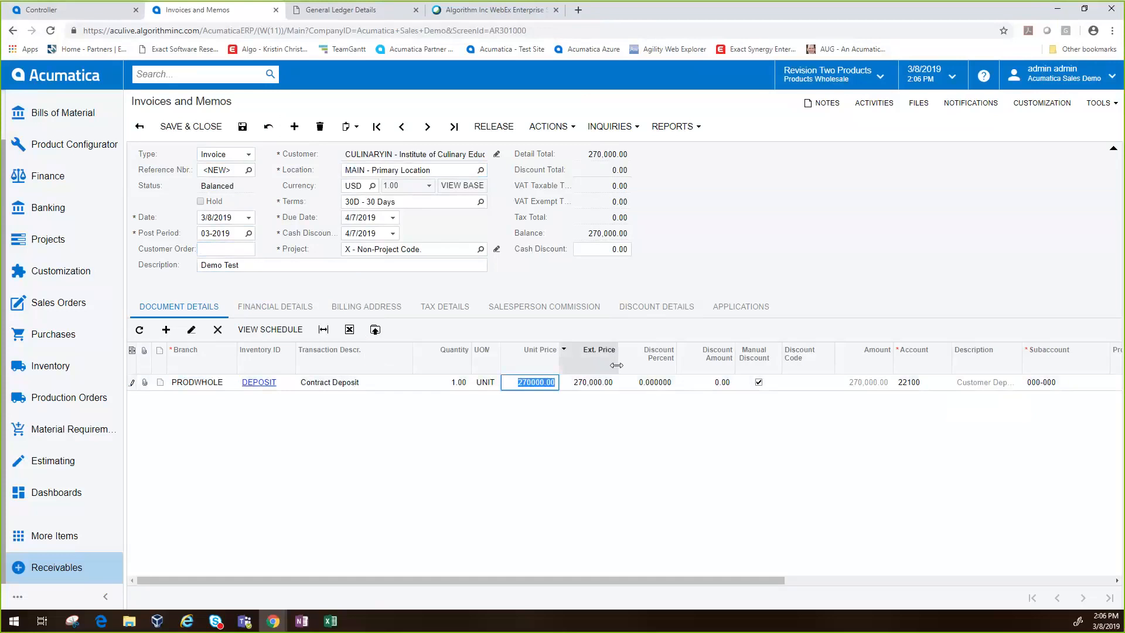
text(10000)
key(Tab)
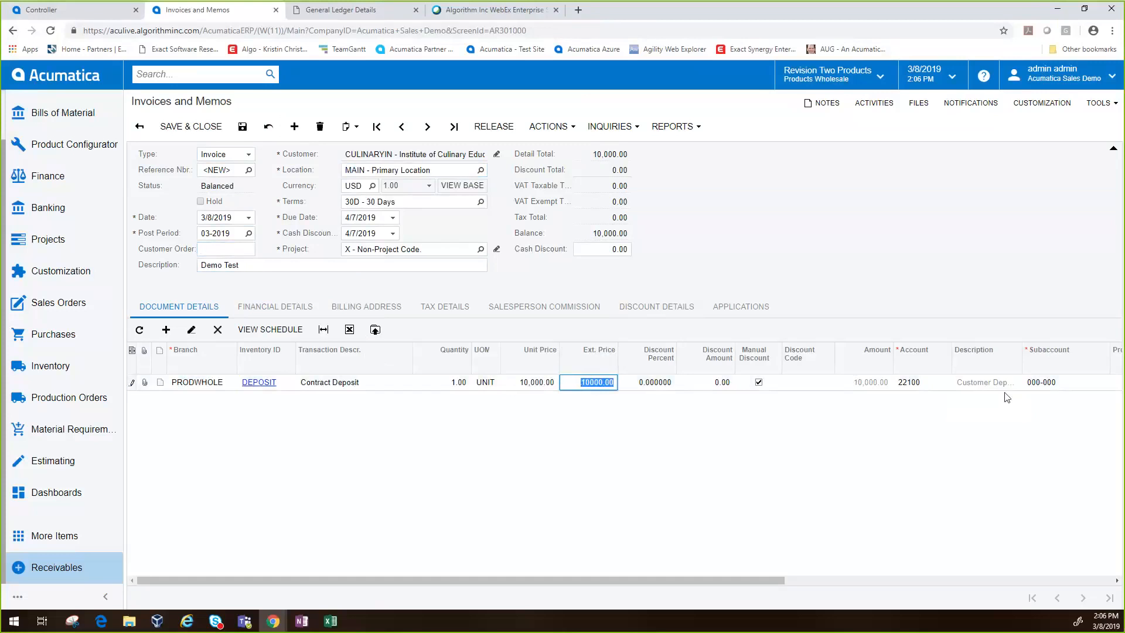
click(242, 127)
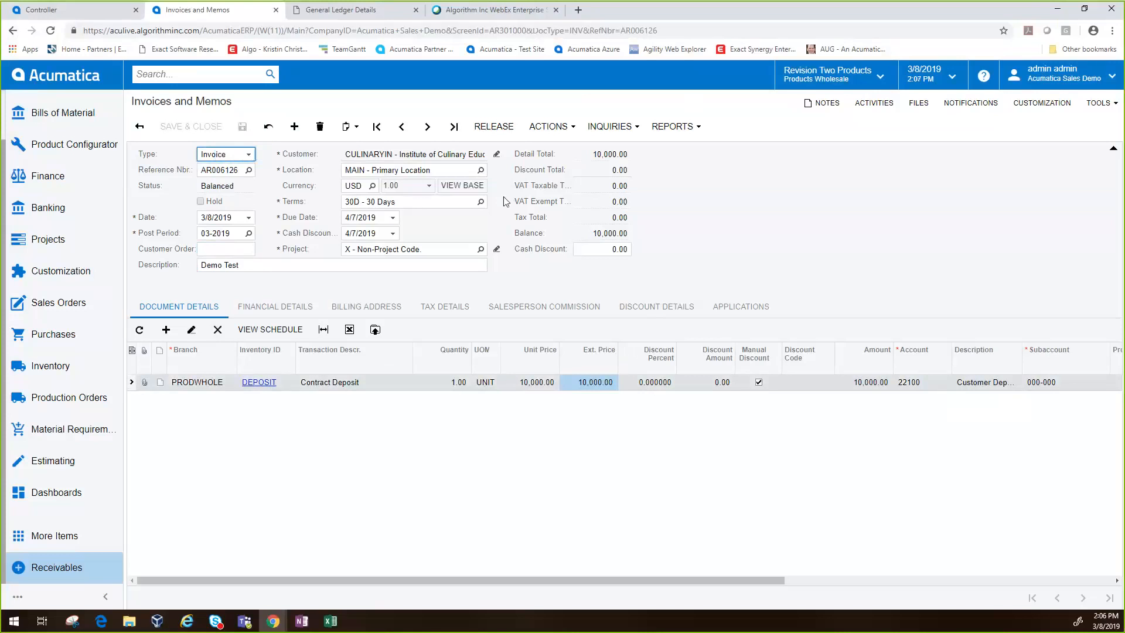
Step: Examine the invoice's available actions and reports, and view its Customer Details inquiry with unreleased documents included
click(554, 133)
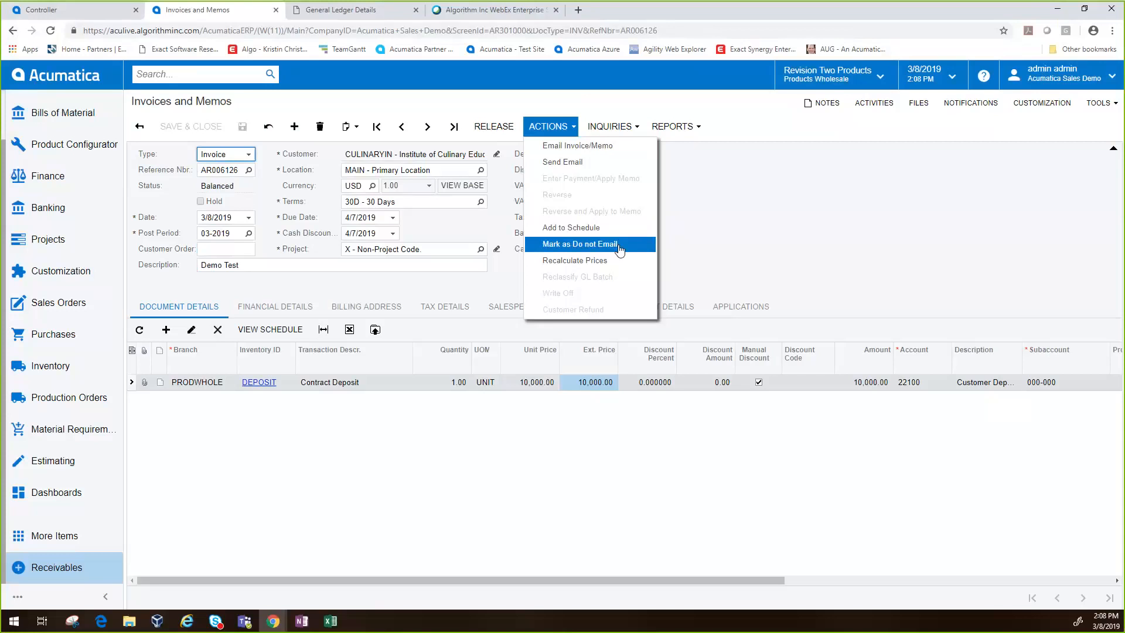
click(615, 127)
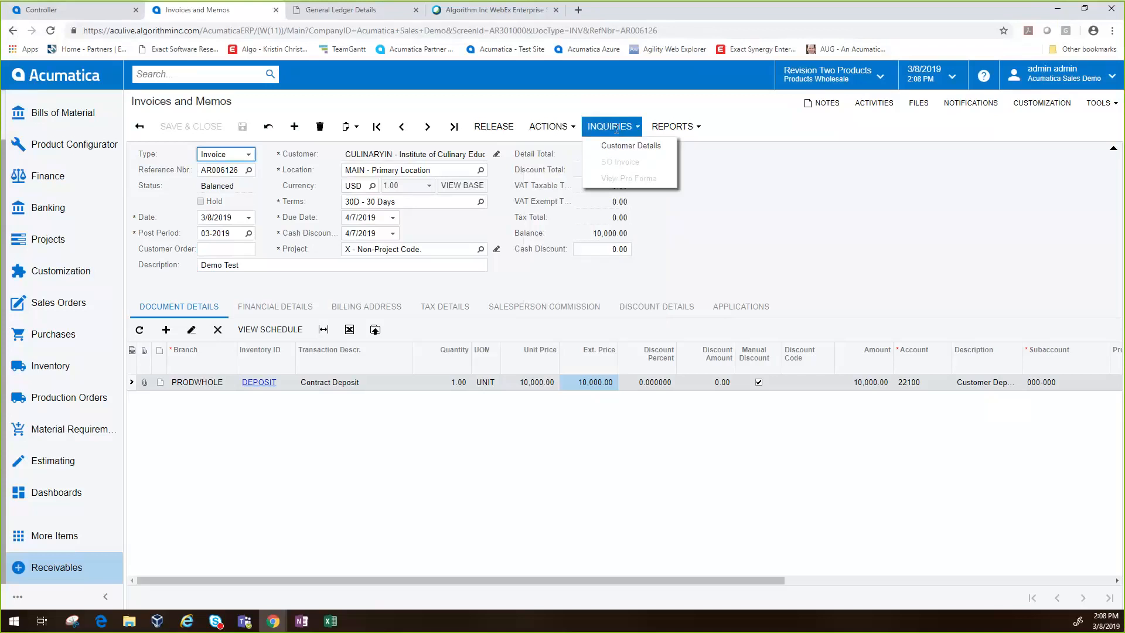
click(636, 145)
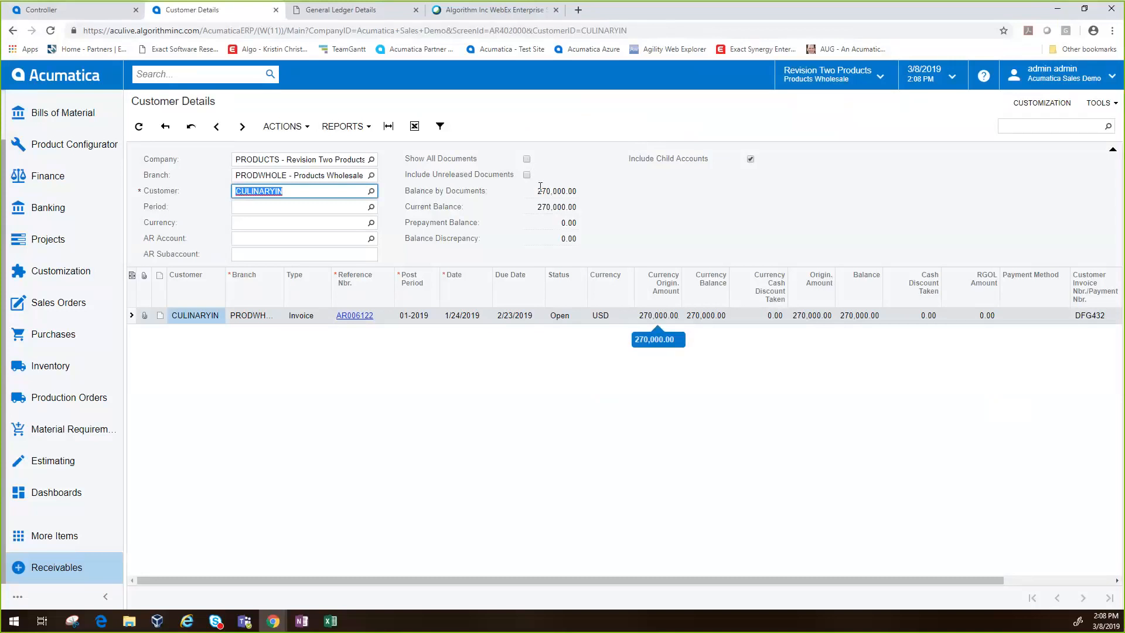
click(525, 174)
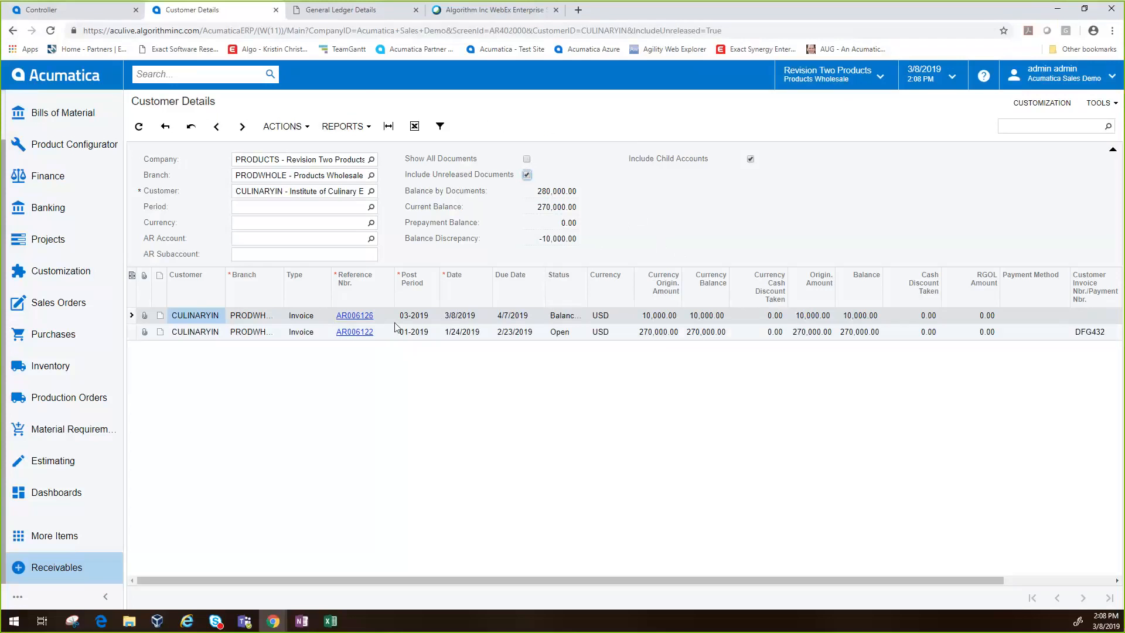
click(13, 31)
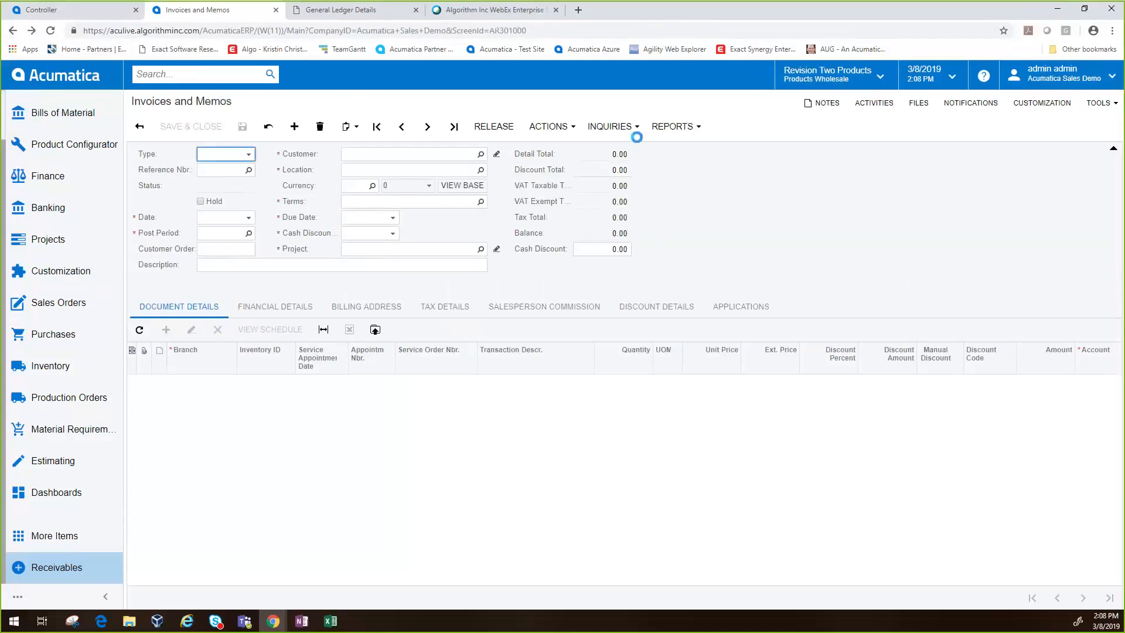
click(668, 128)
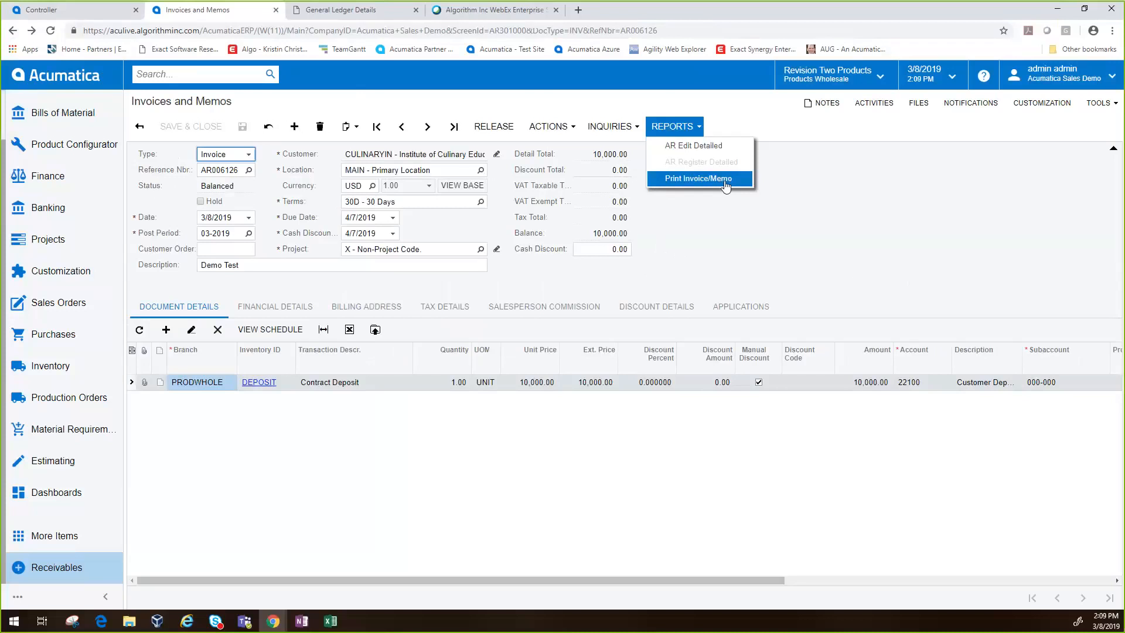
Step: Release the invoice and inspect the debit and credit lines of its linked general ledger batch, returning to the document details
click(490, 127)
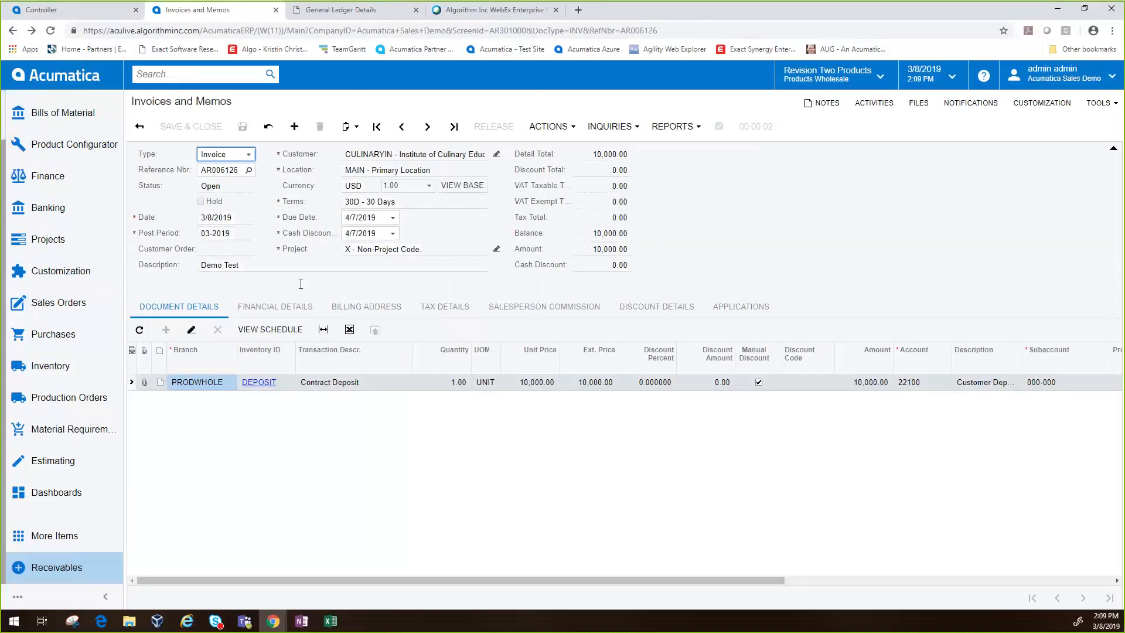
click(247, 310)
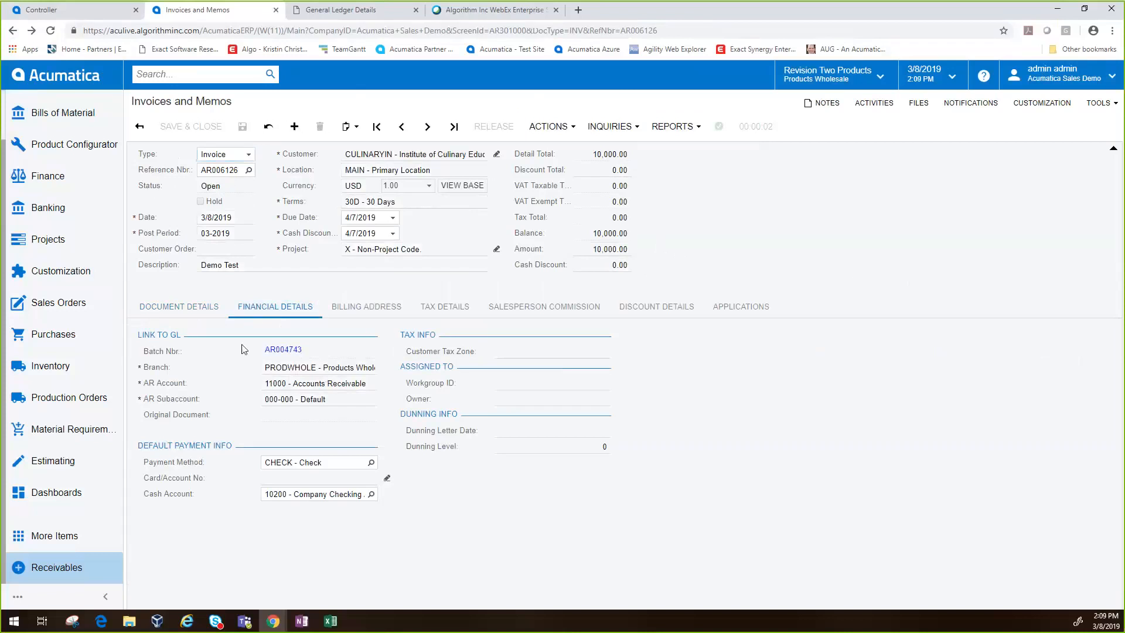
click(284, 350)
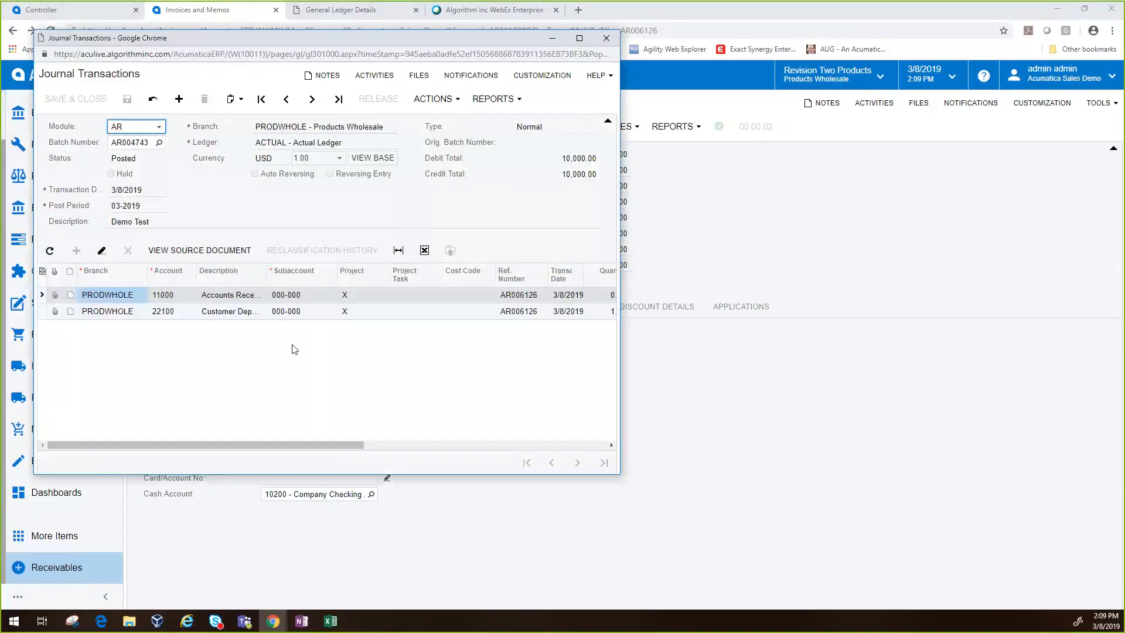
drag(293, 444, 350, 444)
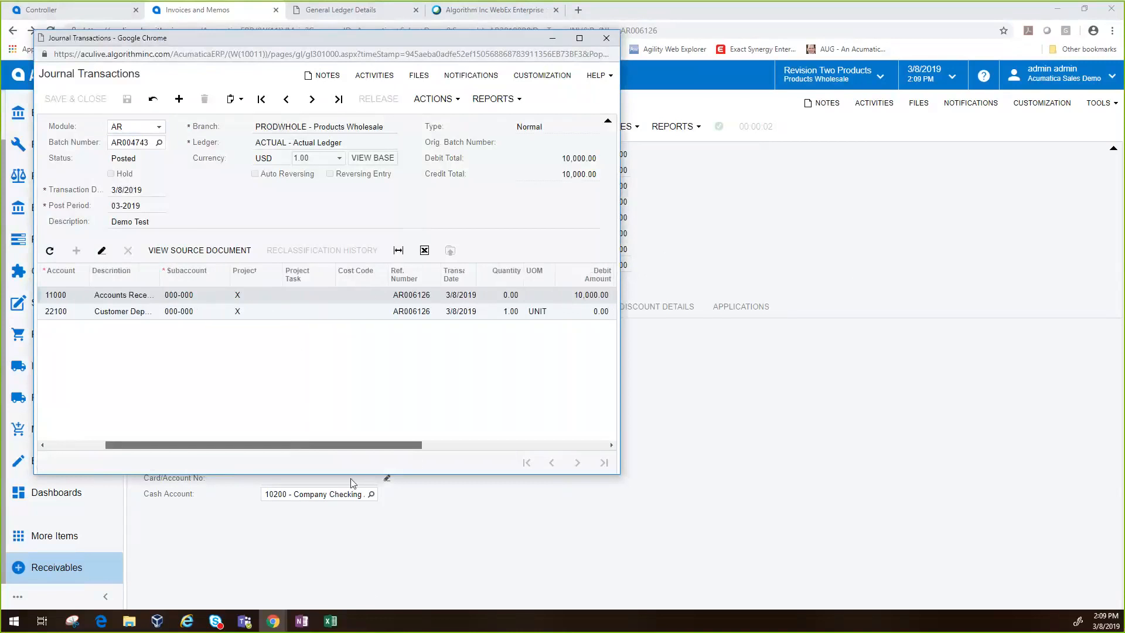
click(607, 39)
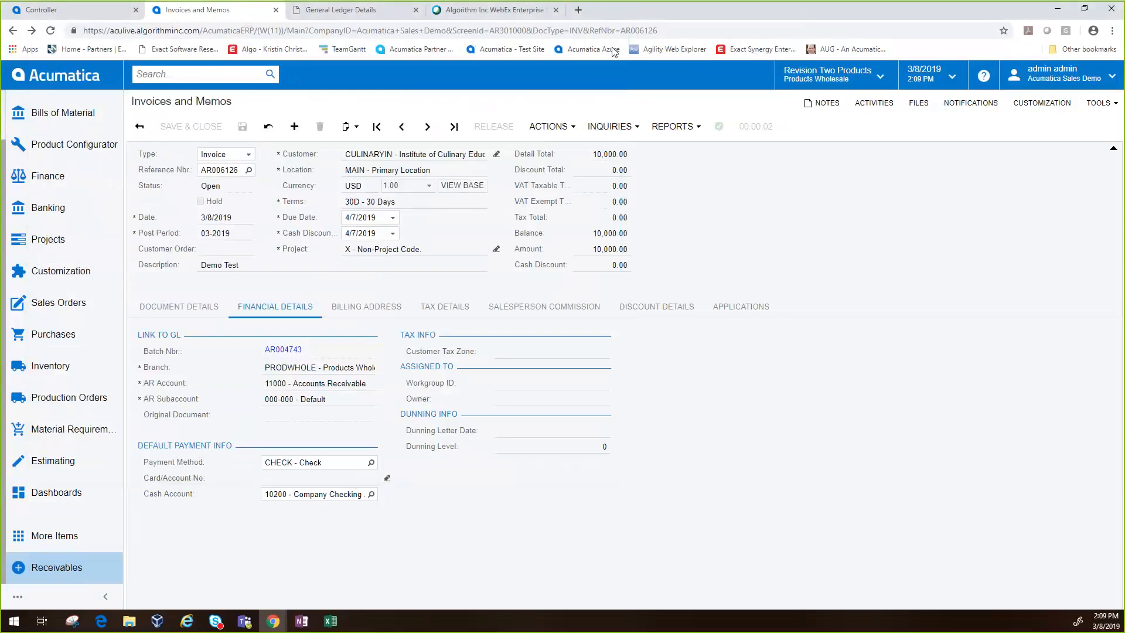
click(195, 308)
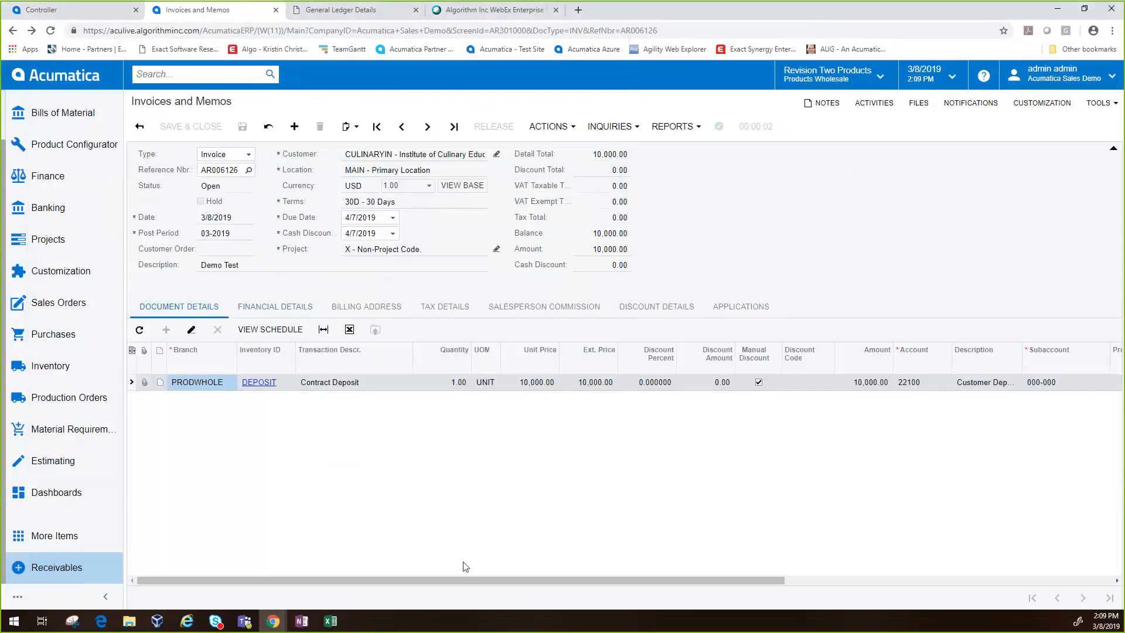
Step: Open the invoice customer's record and examine its status choices, delivery settings and shipping rule options, leaving them as they are
click(496, 157)
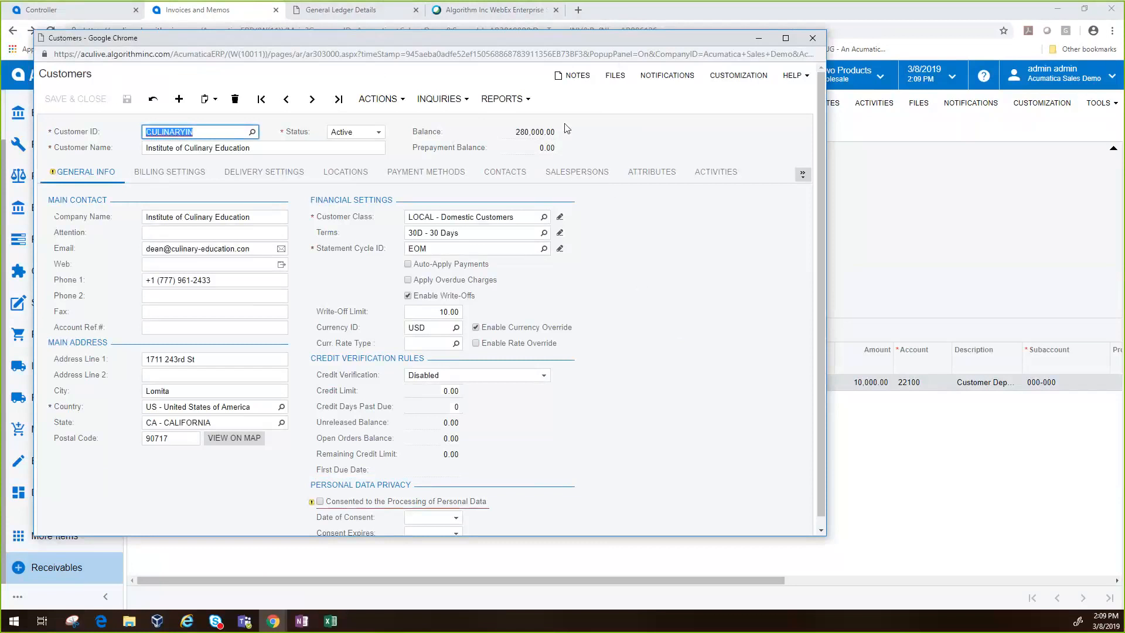
click(378, 132)
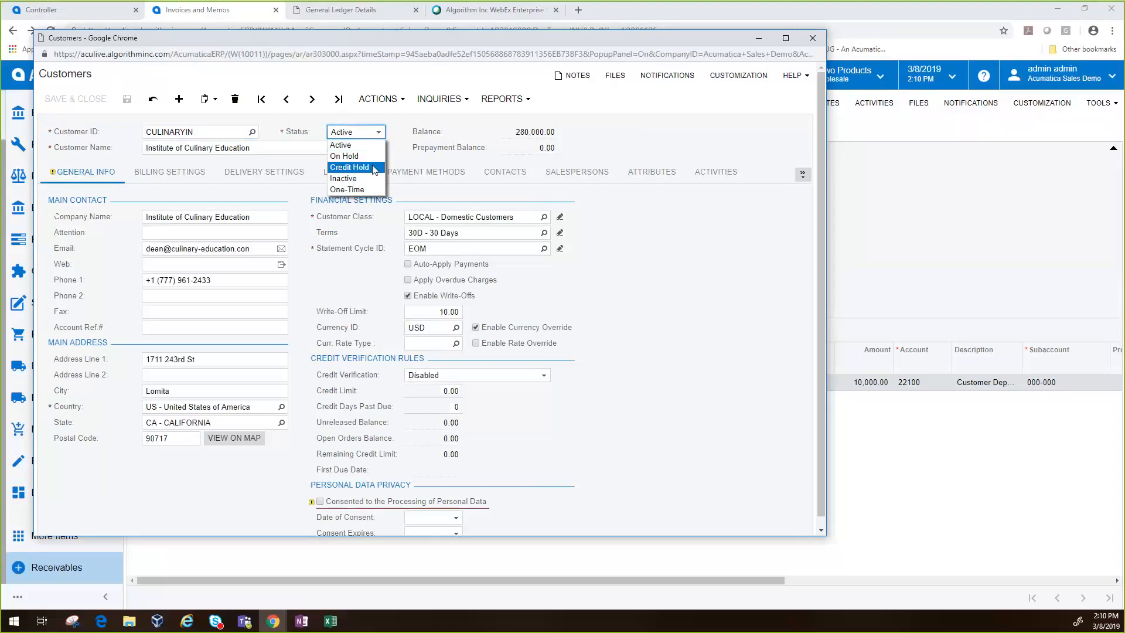
click(380, 134)
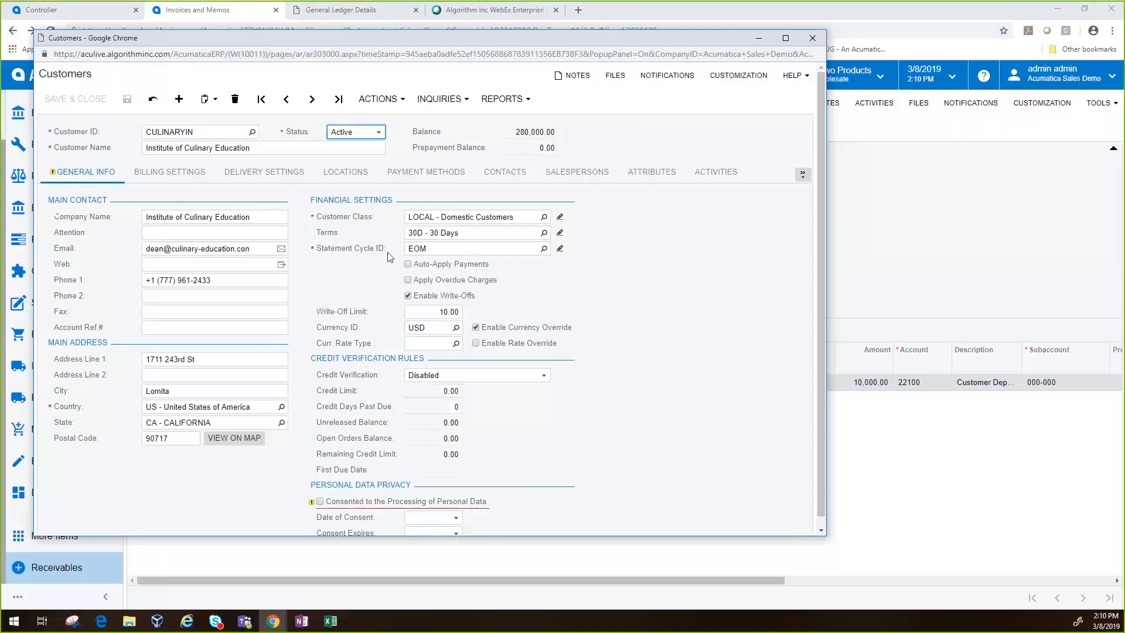
click(252, 174)
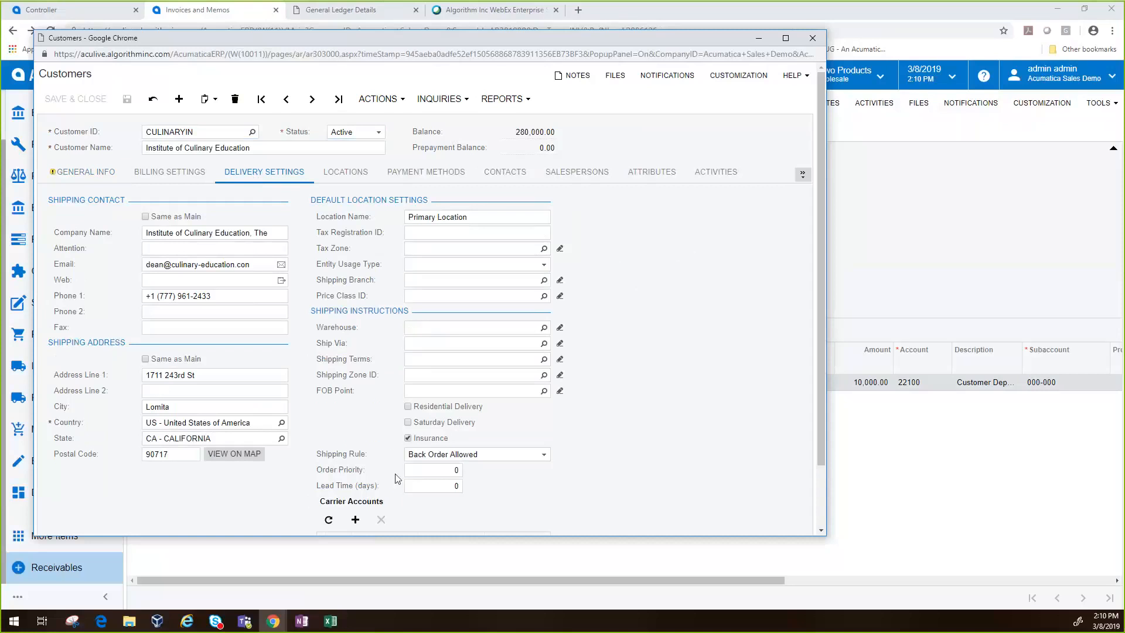
click(505, 458)
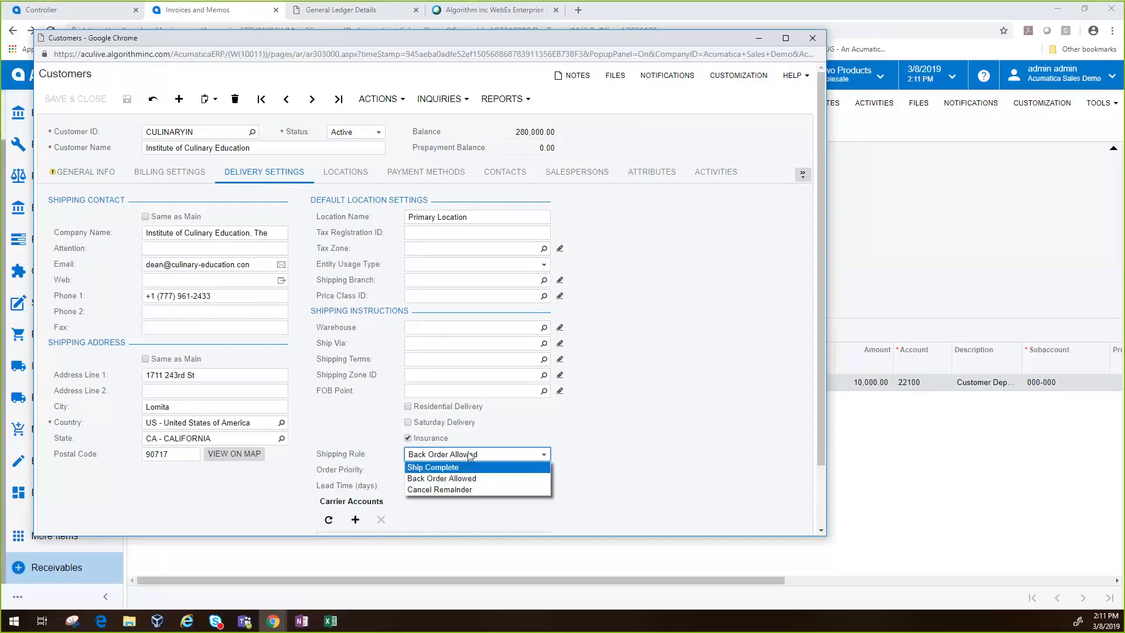
click(589, 425)
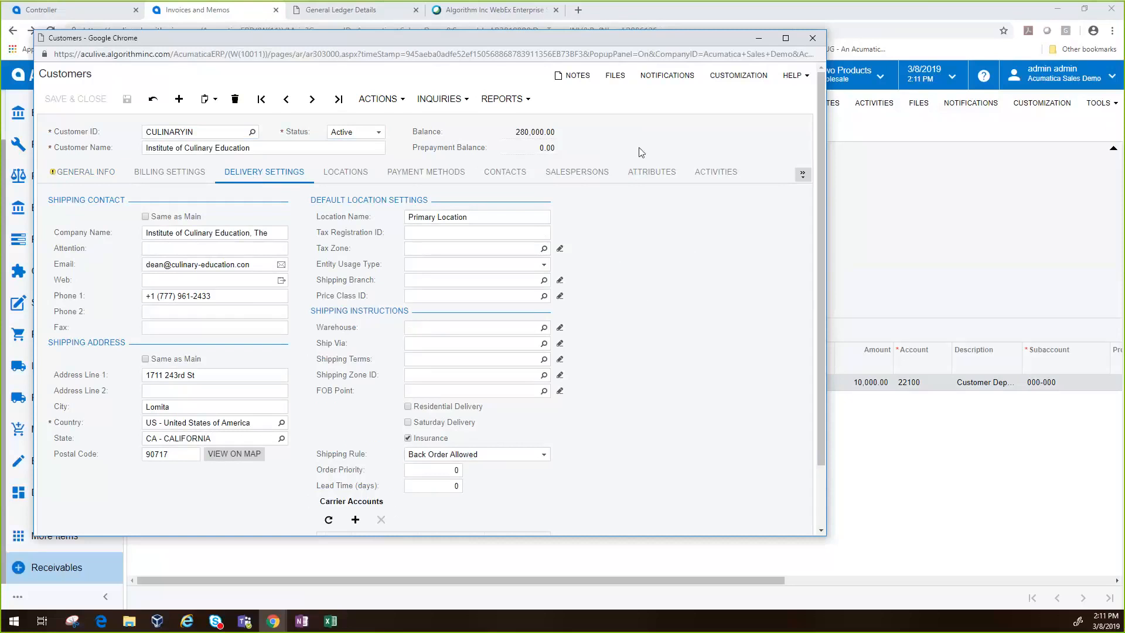
Step: Review the customer's locations, contacts and salespersons, returning to the general information
click(344, 172)
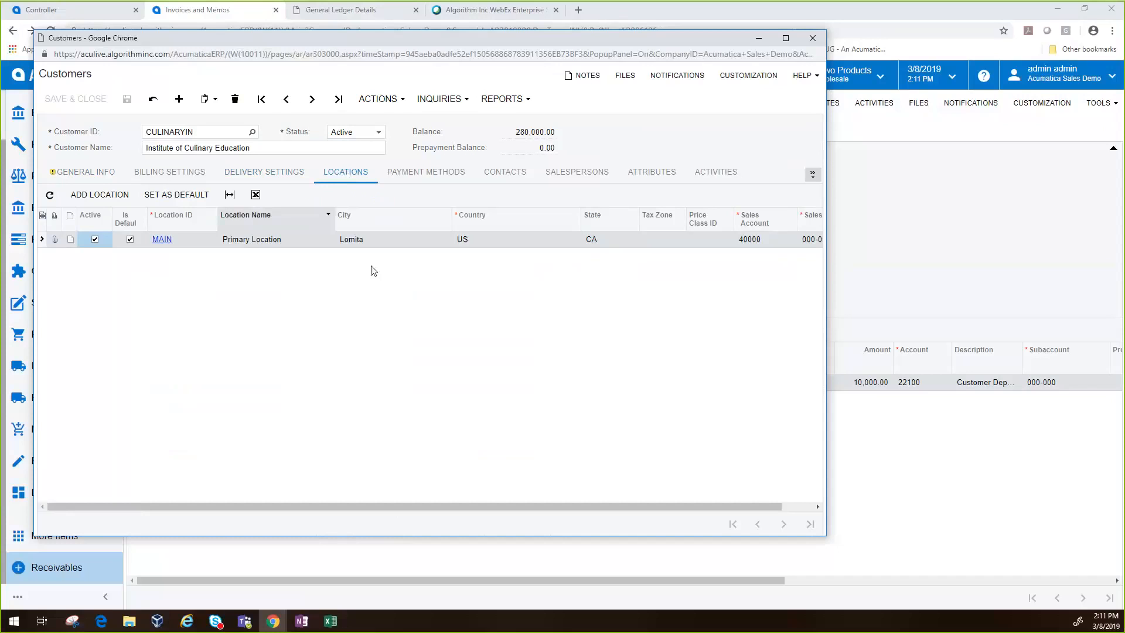
click(501, 175)
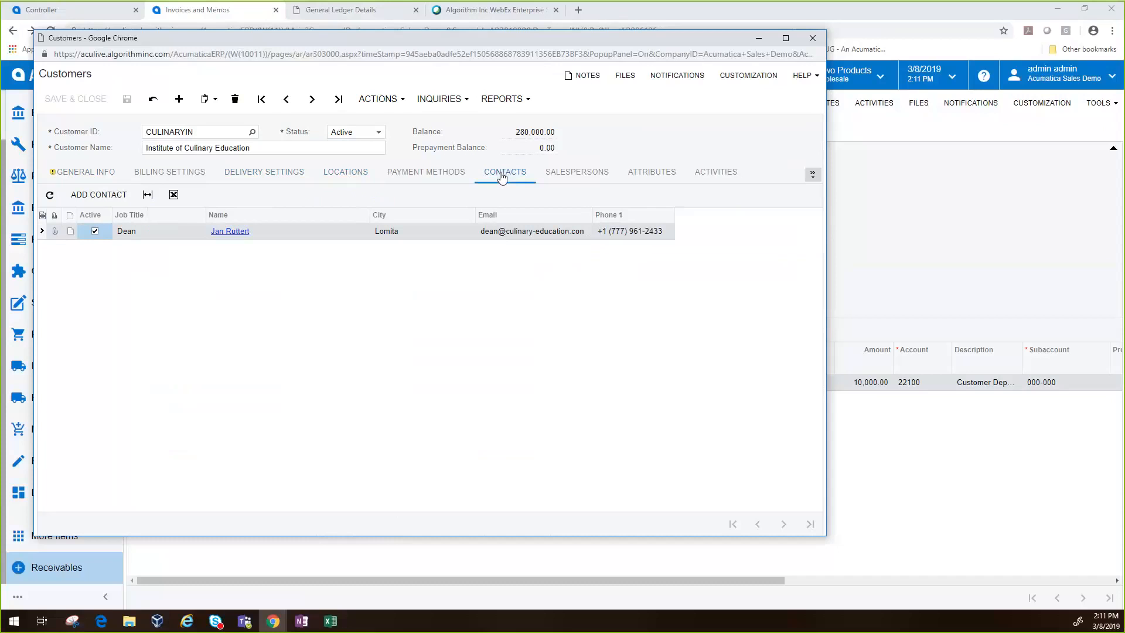
click(590, 180)
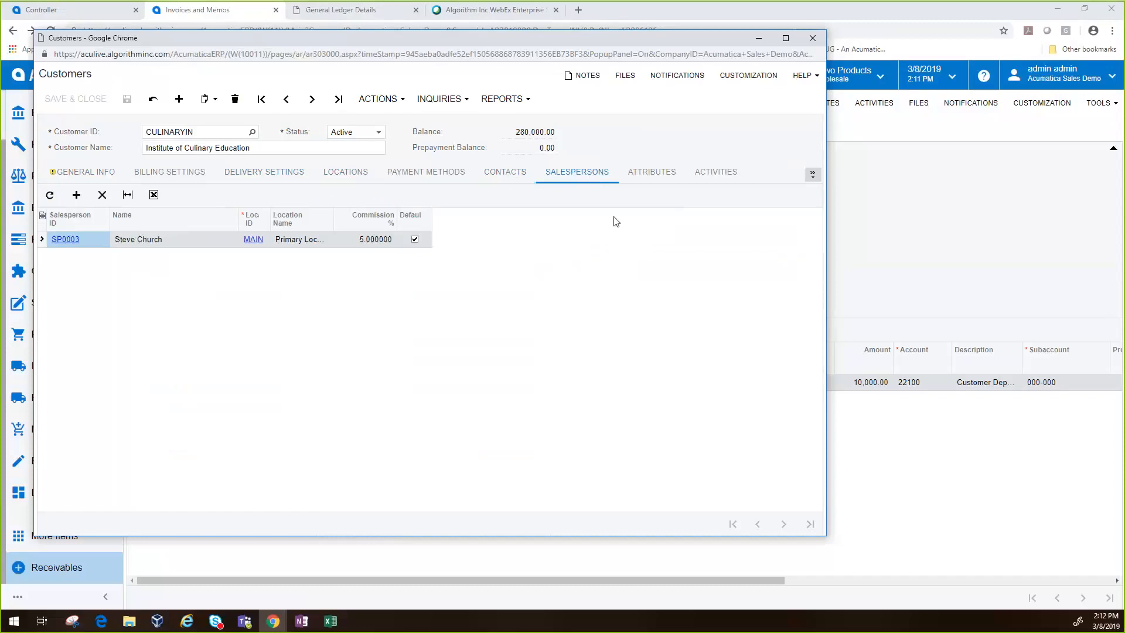
click(56, 182)
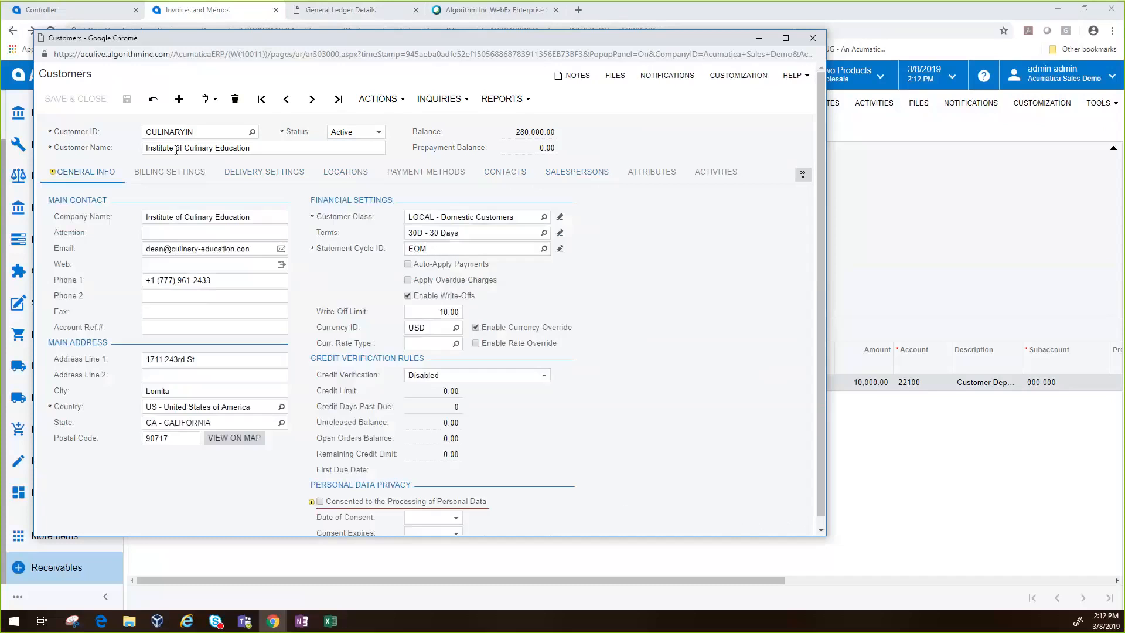
Step: Examine the customer's available actions, inquiries and reports, then view its Customer Details inquiry and close the customer window
click(386, 101)
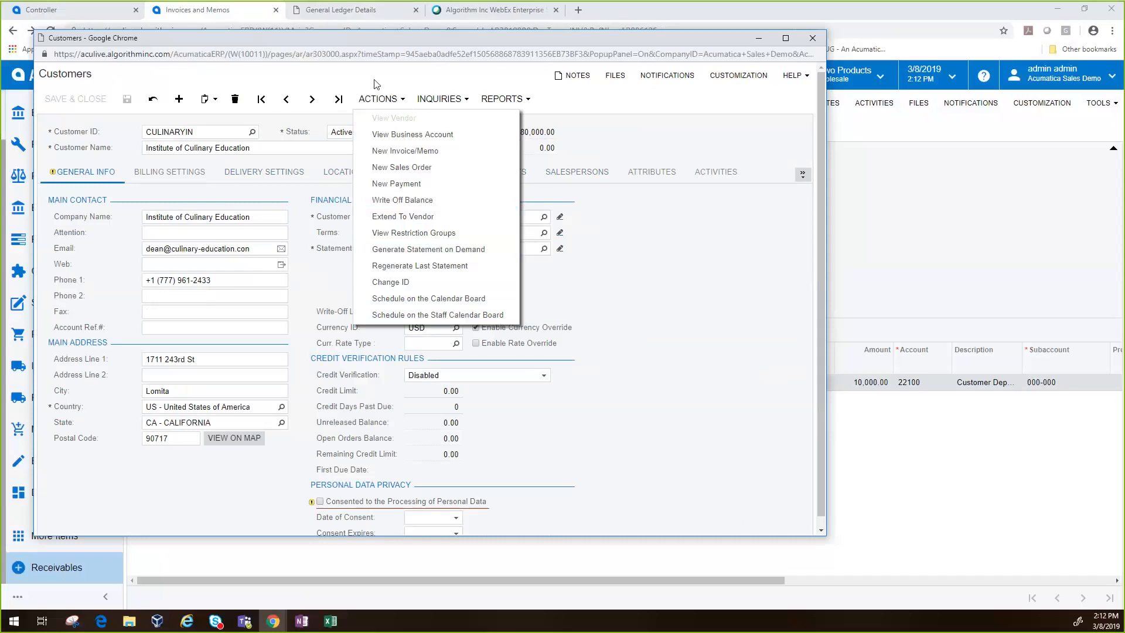
click(439, 98)
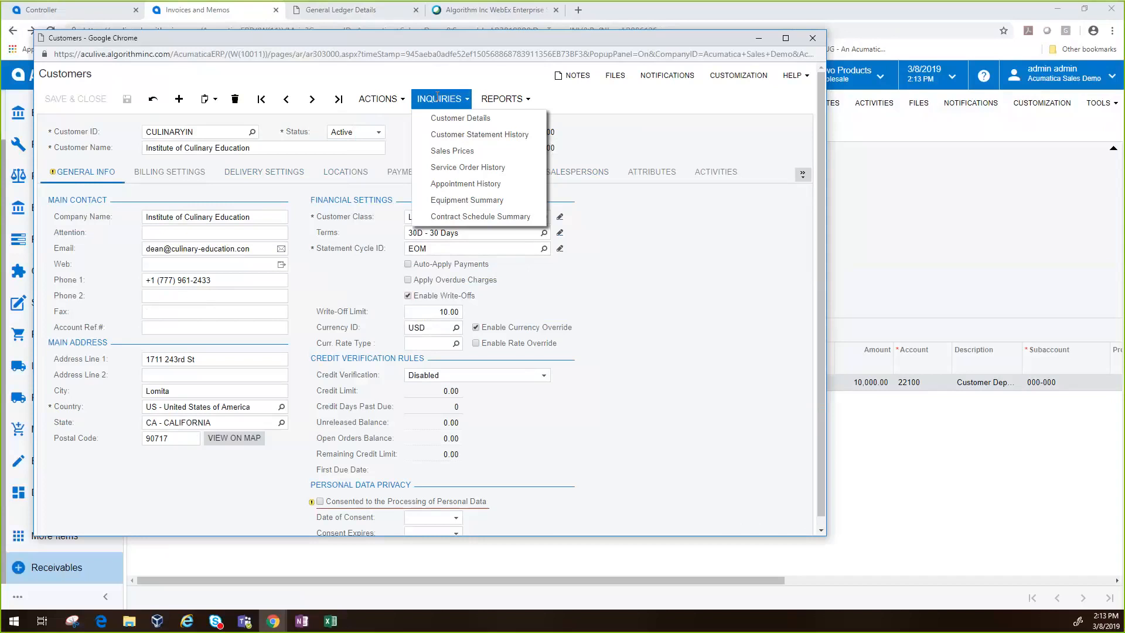
click(508, 101)
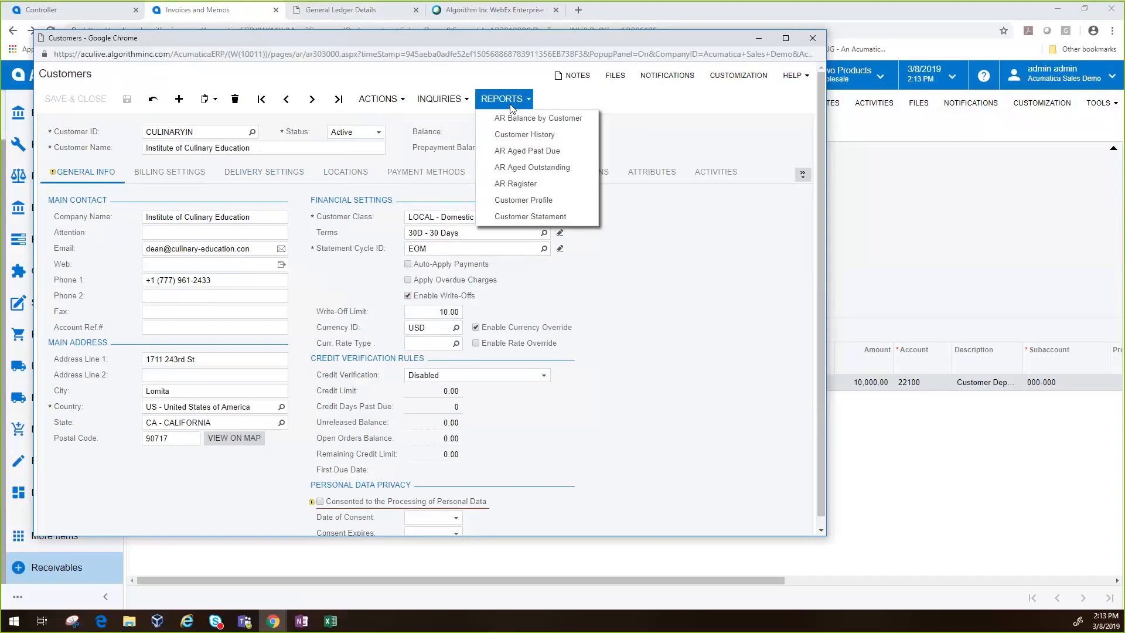
click(438, 99)
click(460, 118)
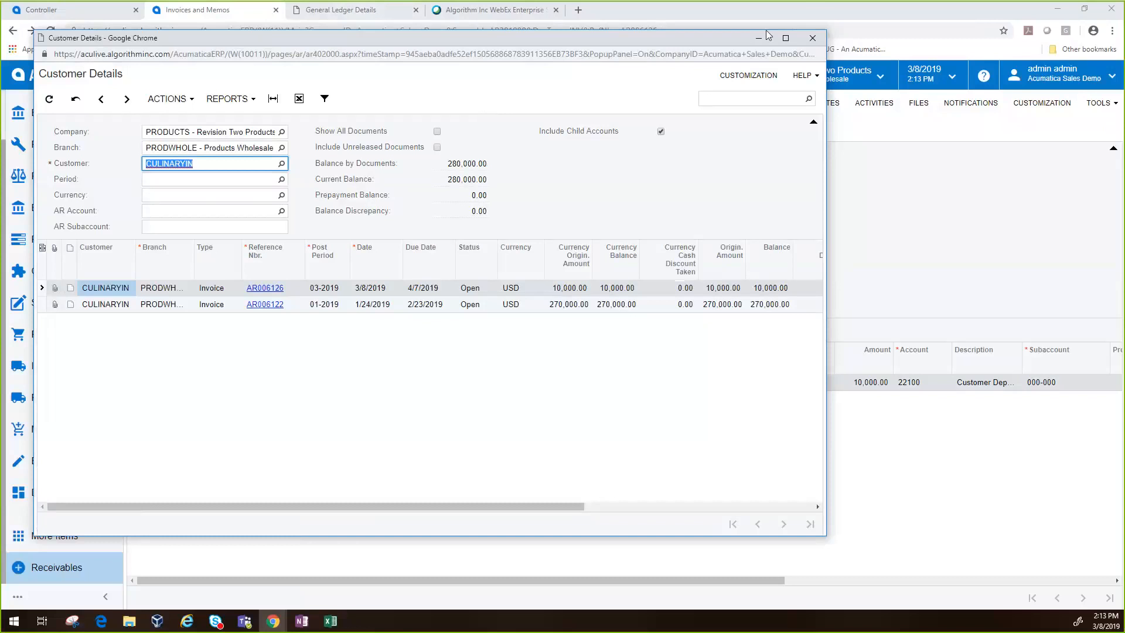
click(812, 38)
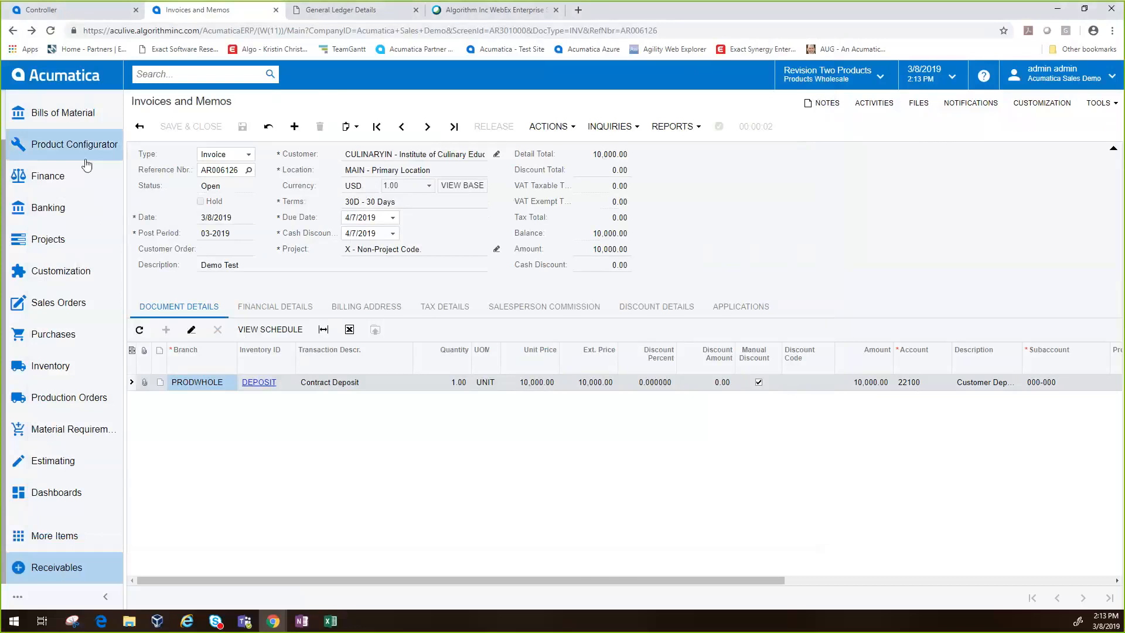
click(63, 185)
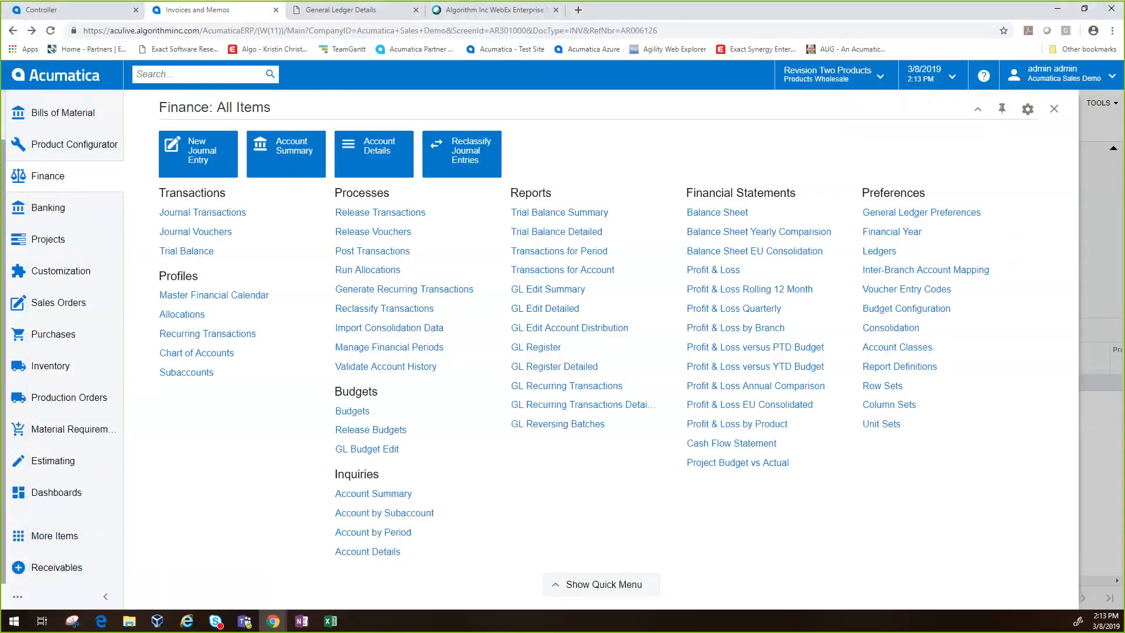
key(alt+Tab)
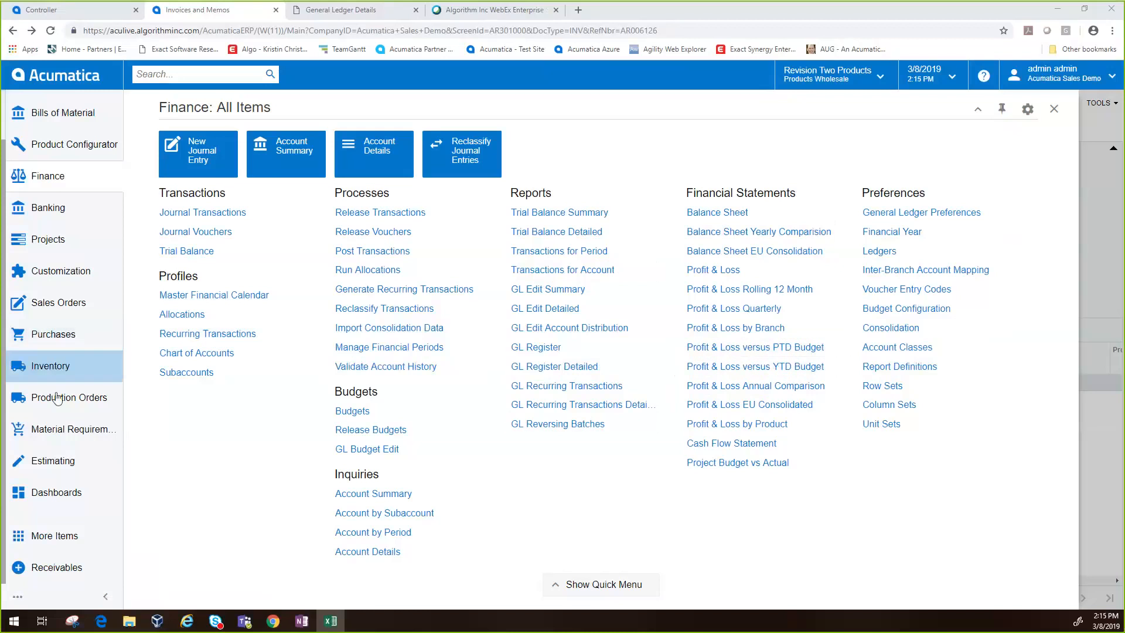
Step: In Payables' Release AP Documents, release Edison Power's August and September power bills together with the Riverbuild rent bill for Sept
click(44, 537)
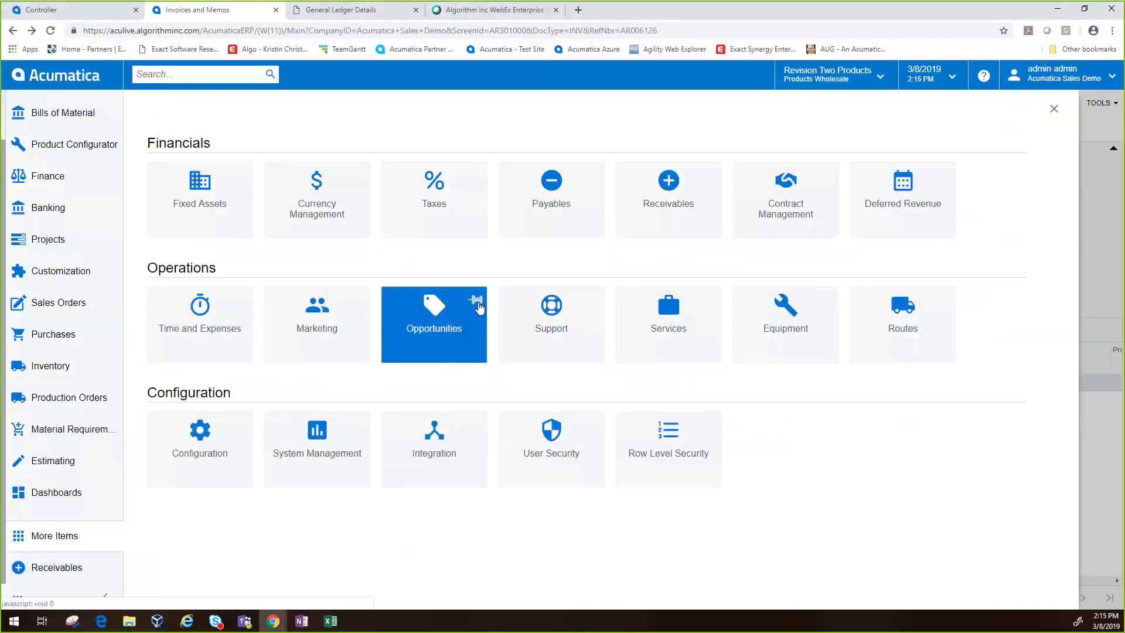
click(530, 237)
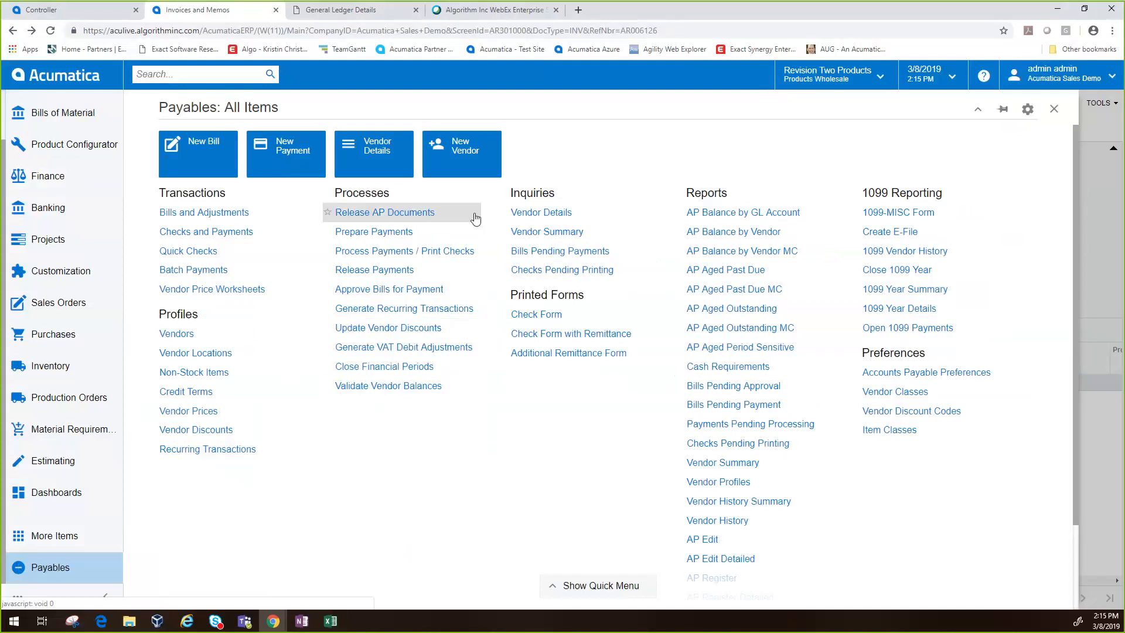
click(434, 217)
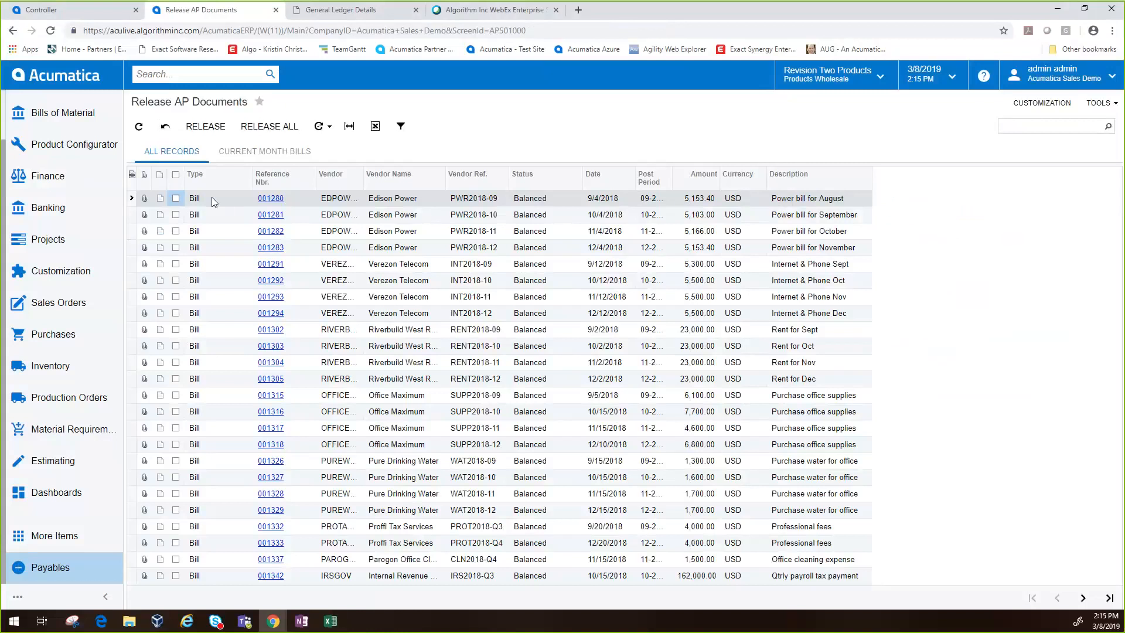
click(175, 215)
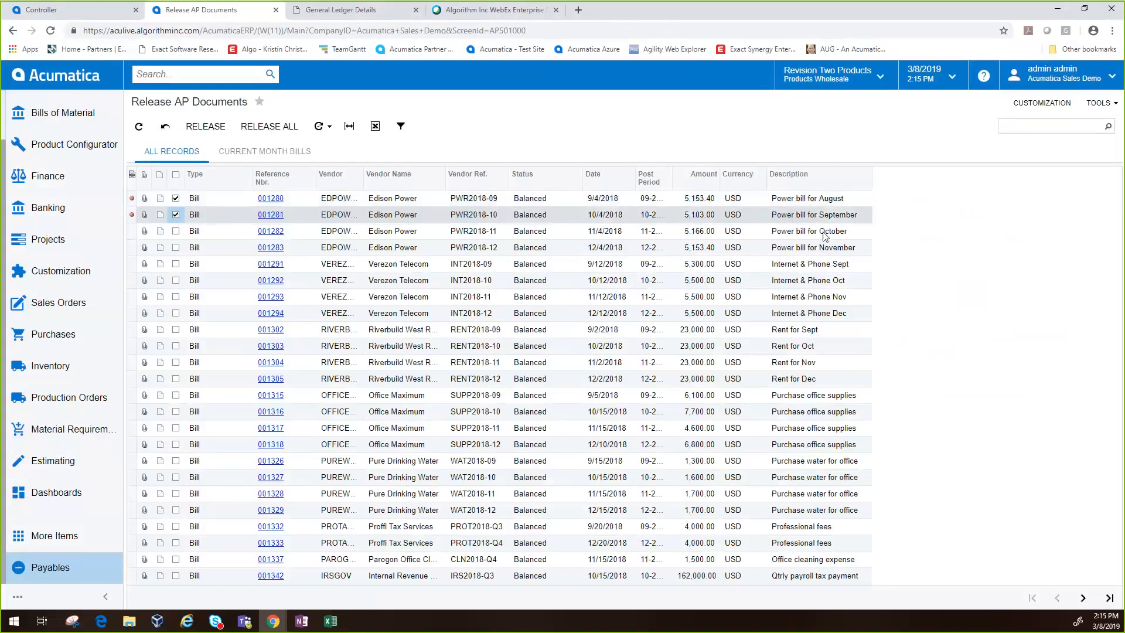
click(176, 330)
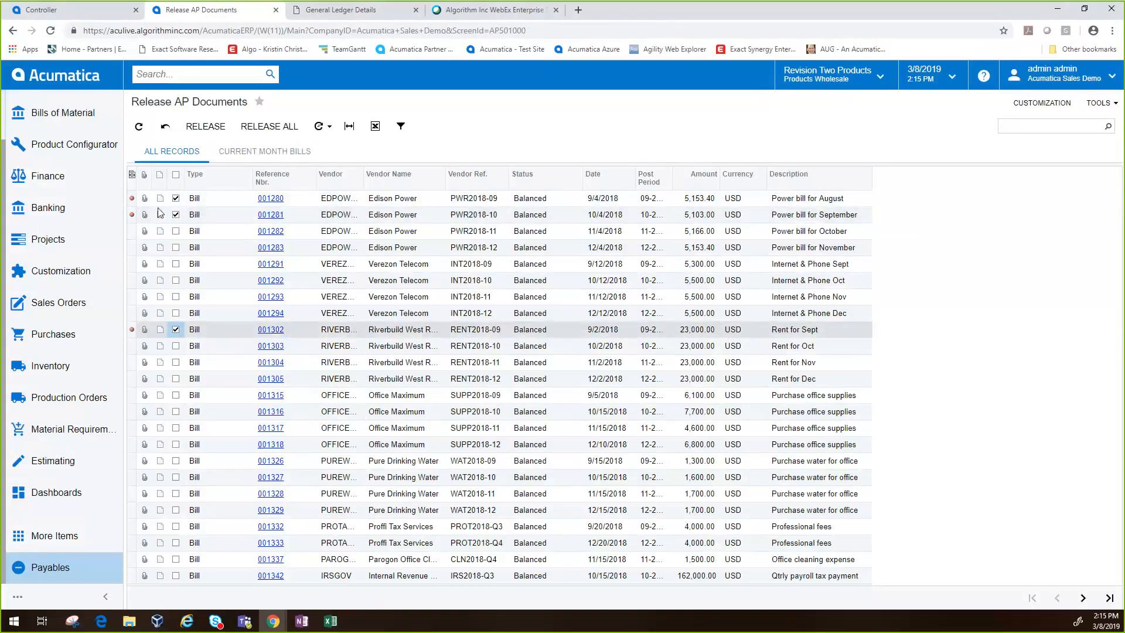
click(211, 128)
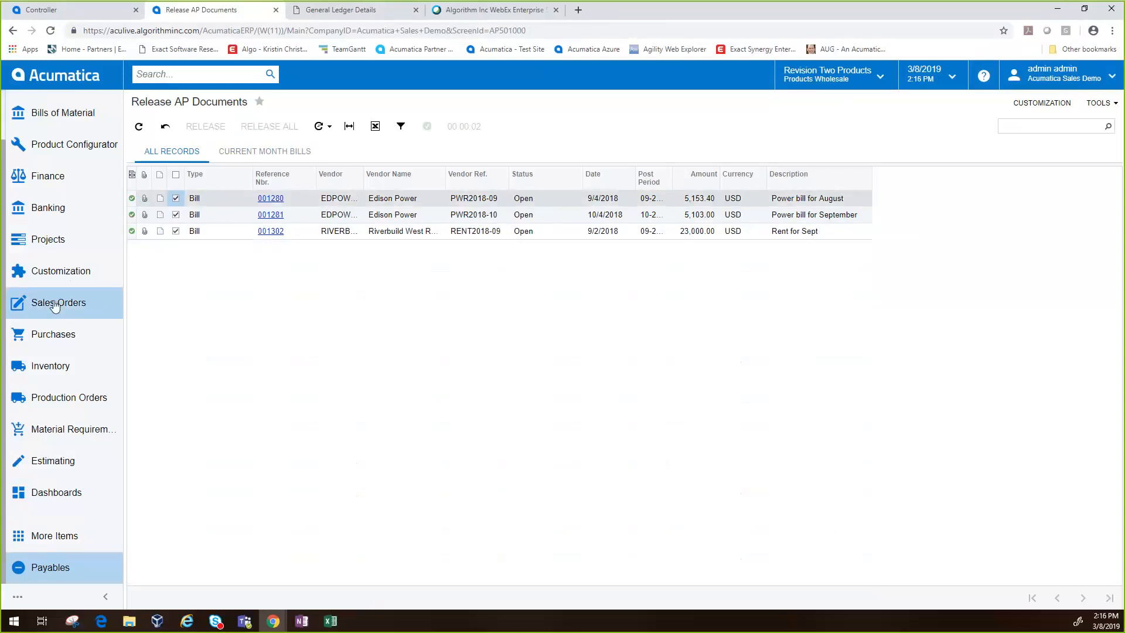
Step: List the Payables bills and adjustments and filter them to the status Open
click(42, 569)
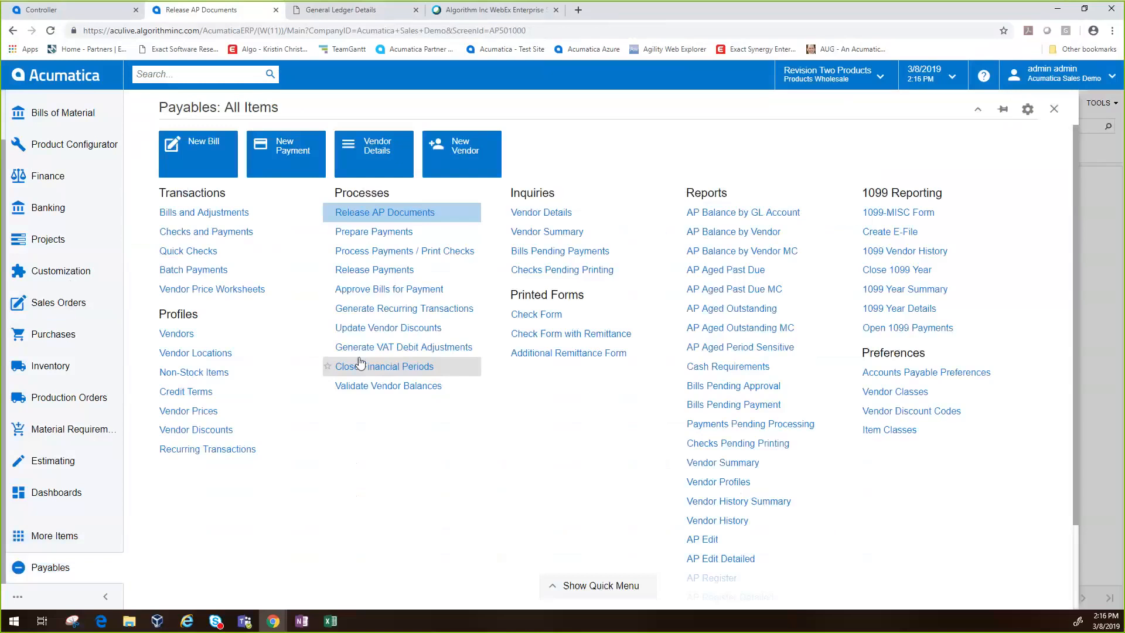
click(205, 212)
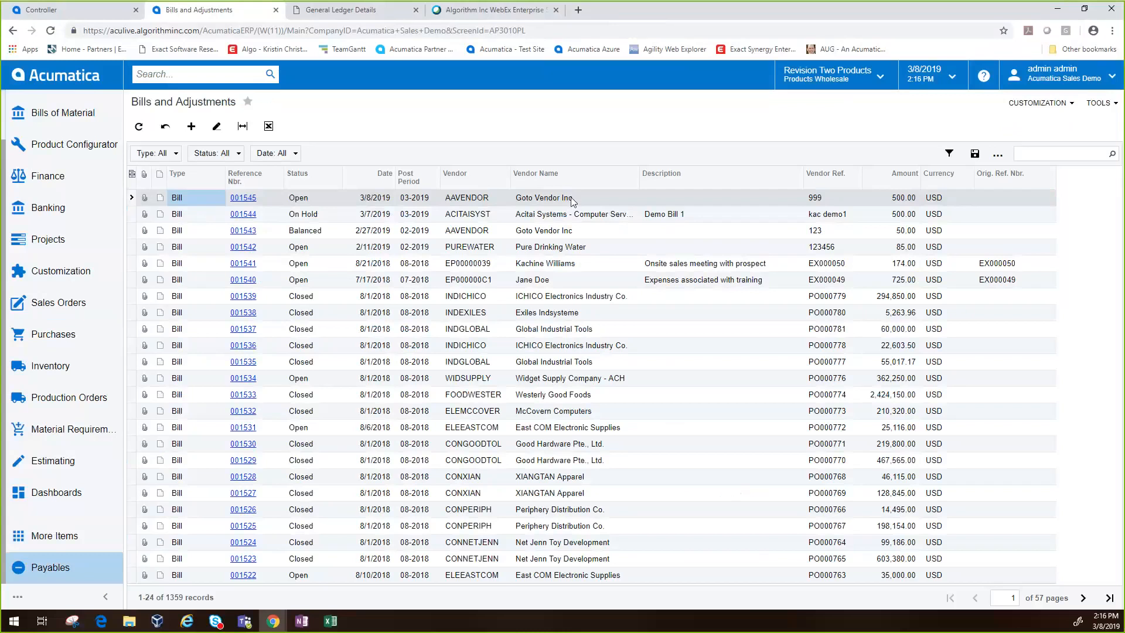
click(584, 298)
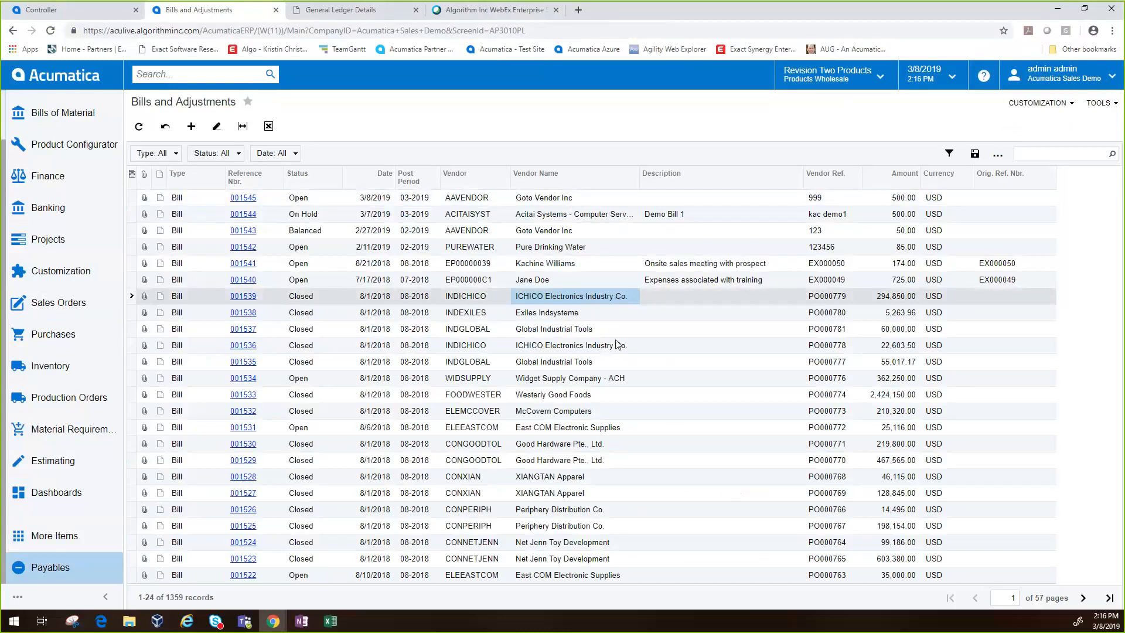
click(297, 200)
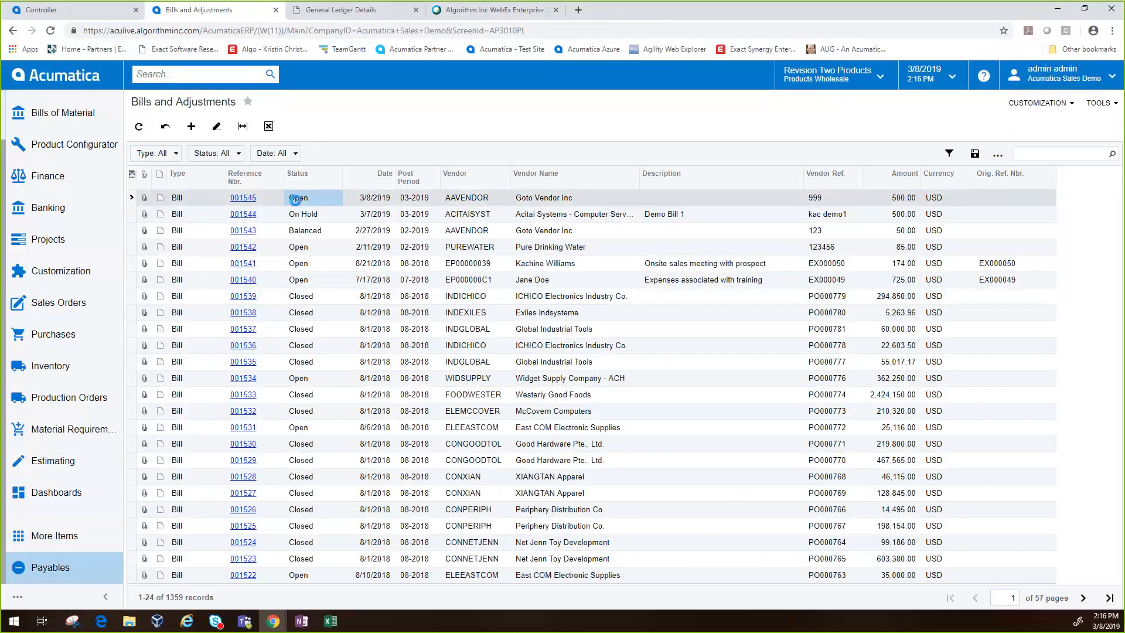
click(295, 199)
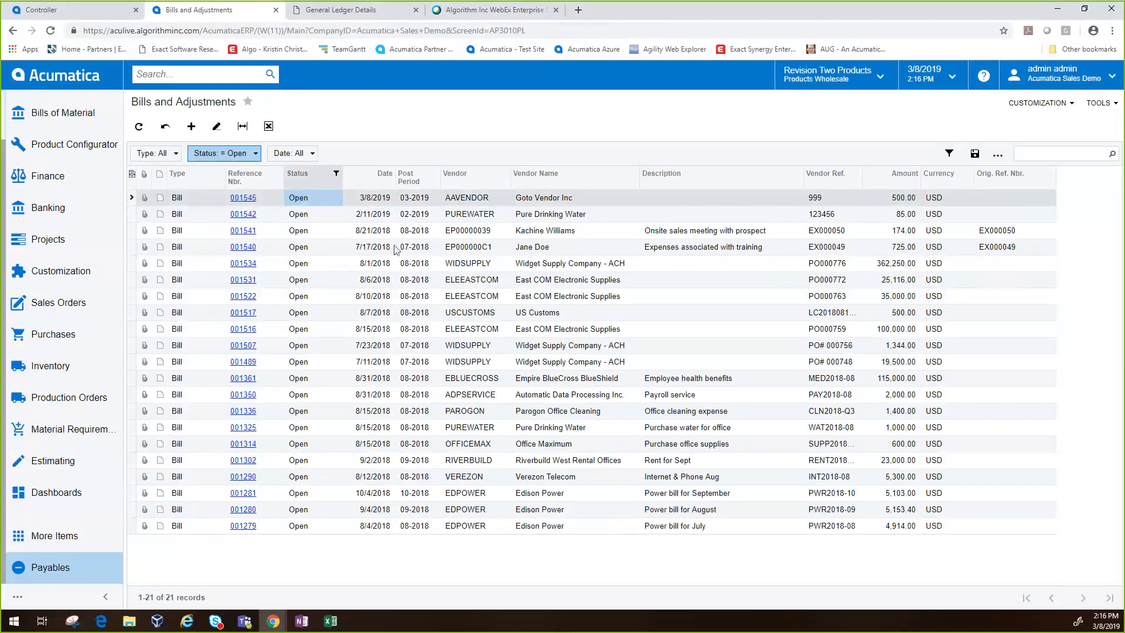
Step: Save the open-status filter as Open Bils and switch between all records and the saved filter
click(975, 154)
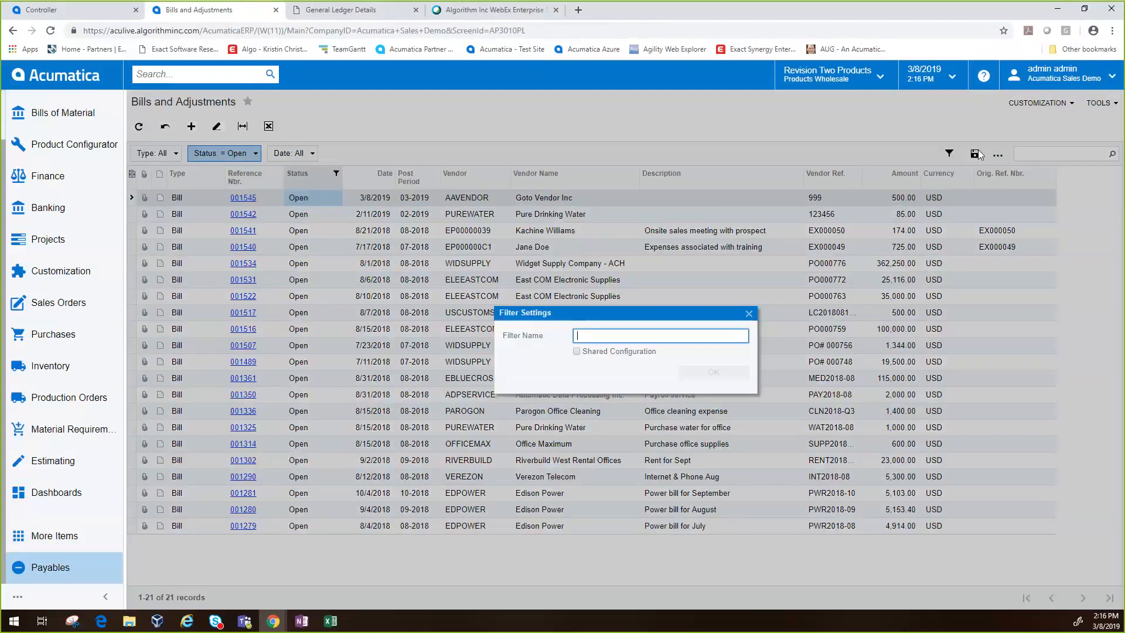
text(Ope )
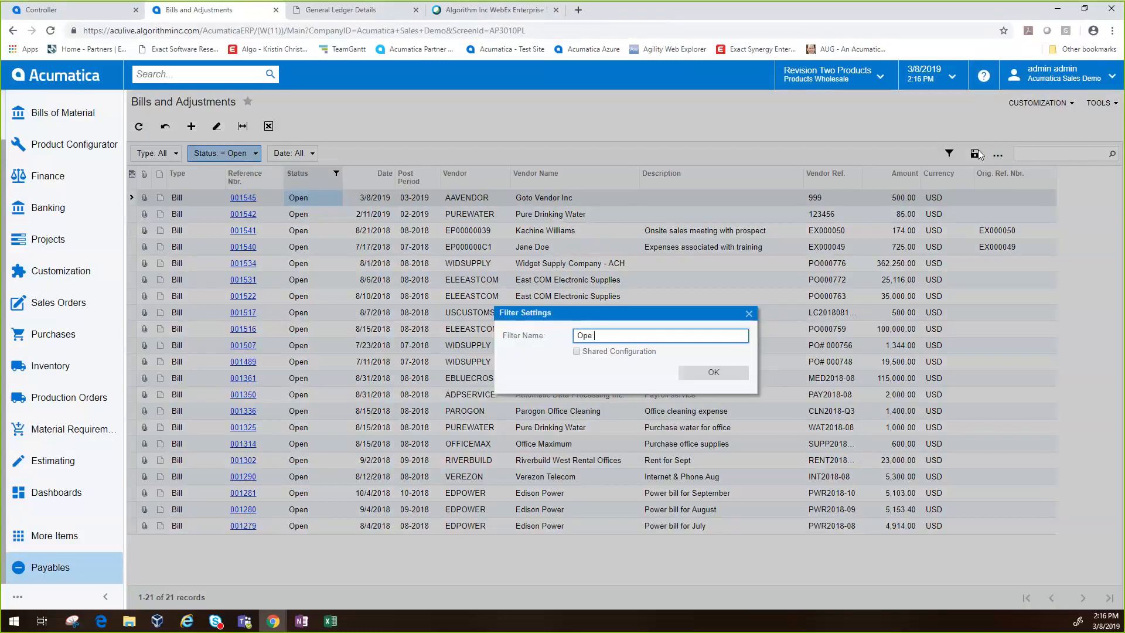
text(n Bils)
click(708, 374)
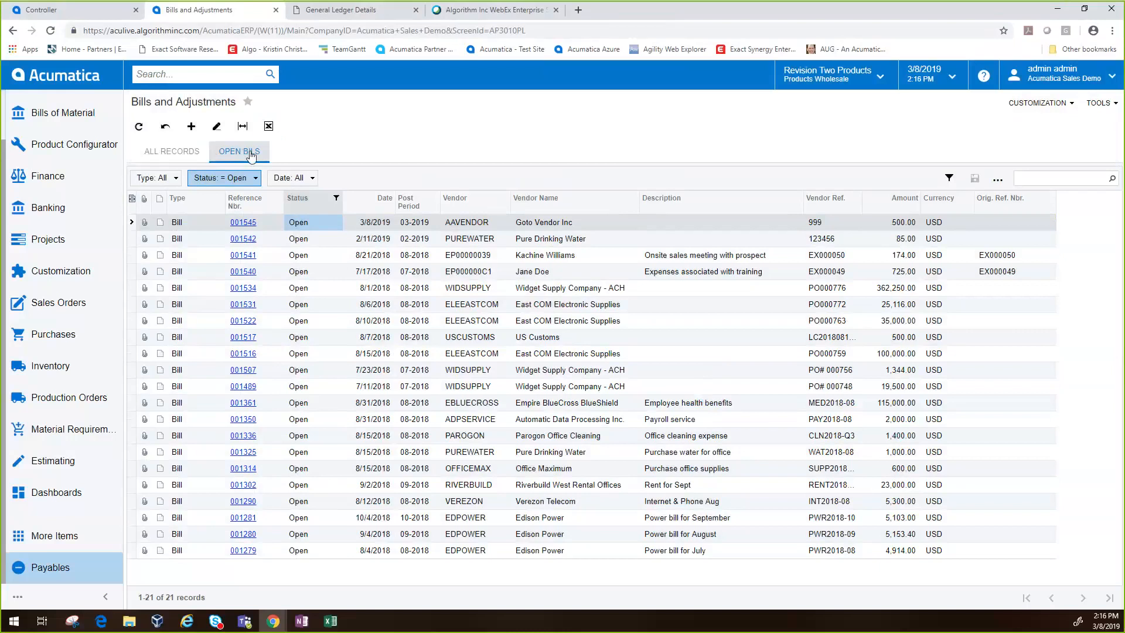
click(161, 159)
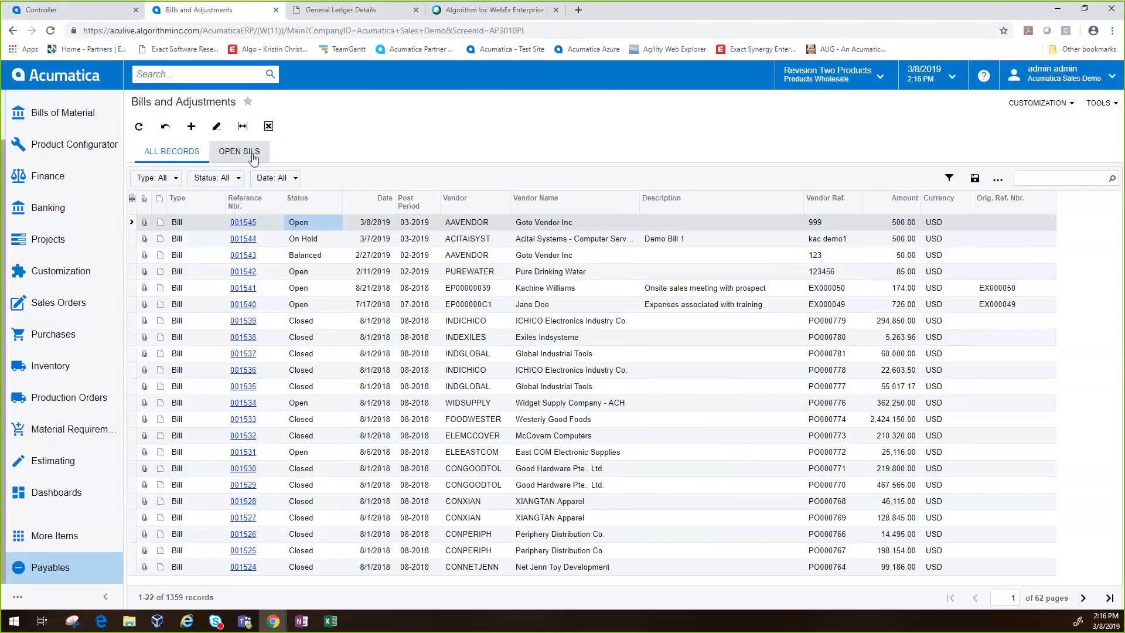
click(236, 153)
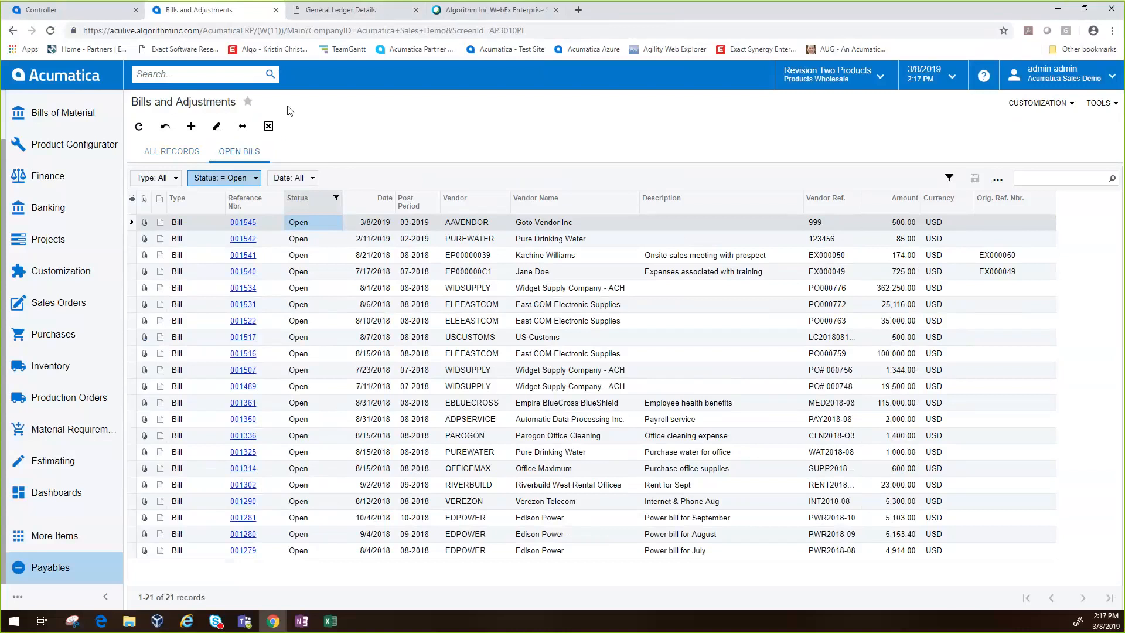
Step: Open Finance's Chart of Accounts and widen the Secured column to inspect which accounts are secured
click(50, 187)
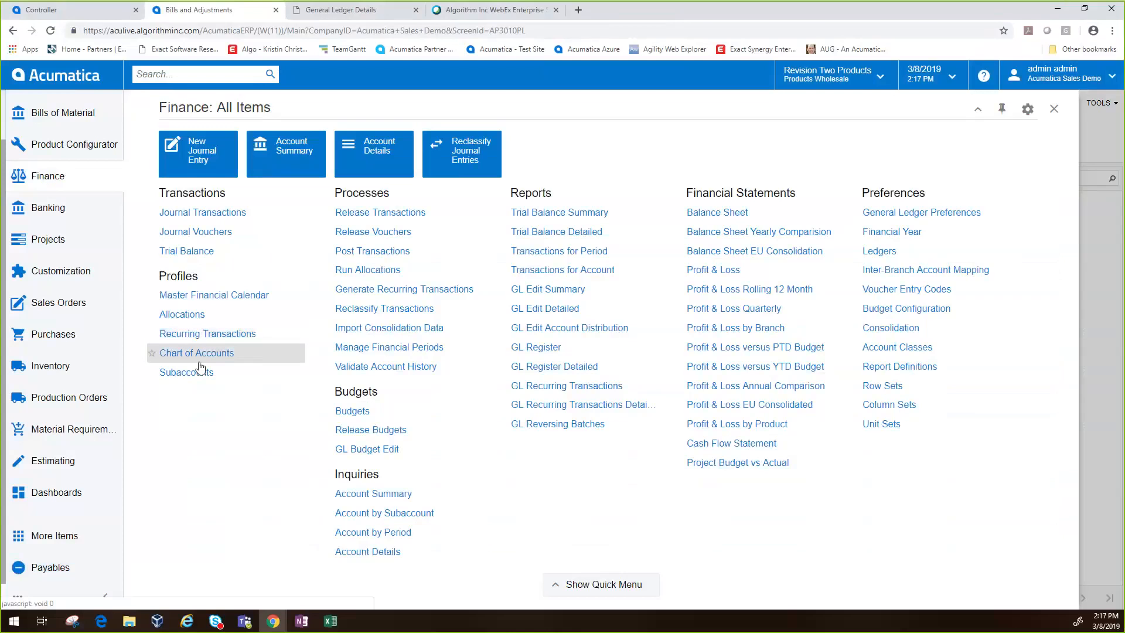
click(170, 358)
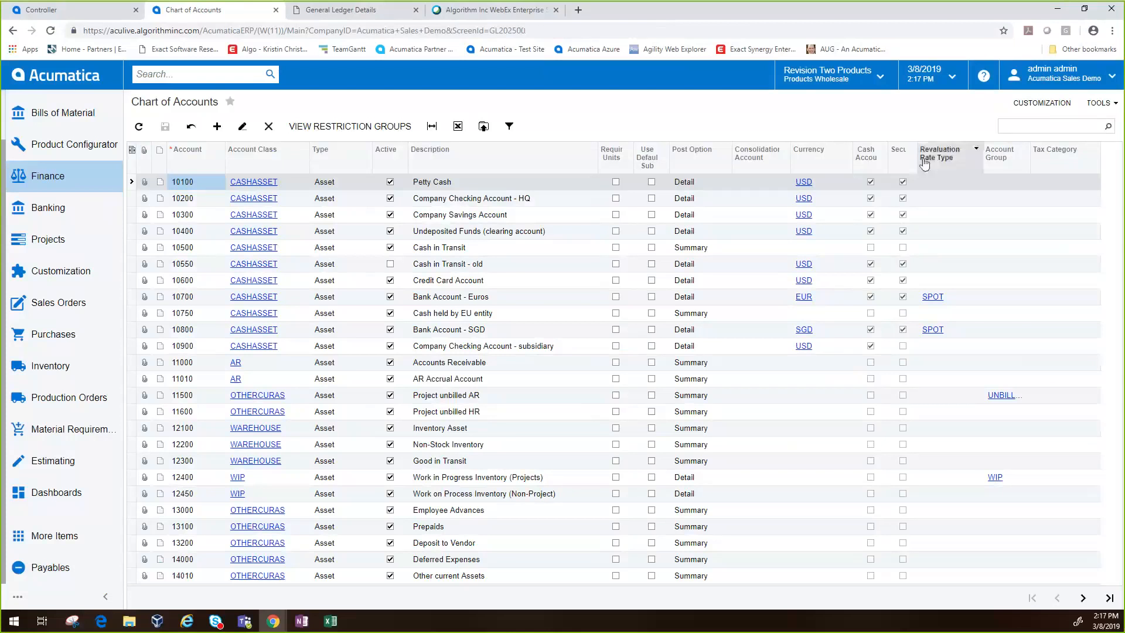
drag(916, 159, 972, 160)
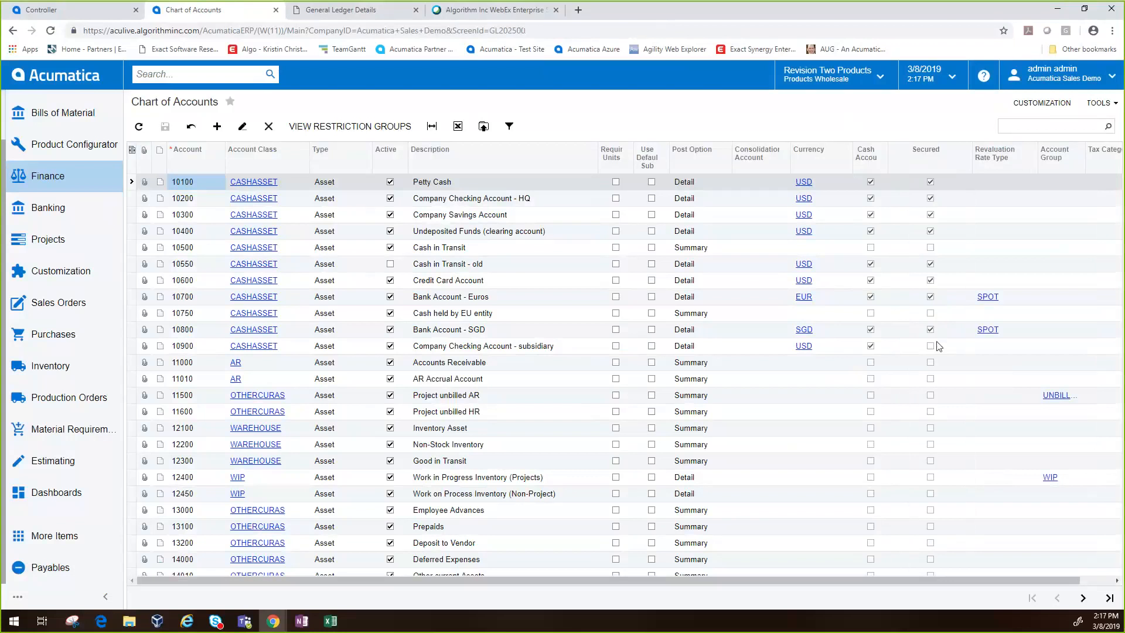
Step: View the restriction groups of the Petty Cash account and return to the full list of Finance items
click(357, 127)
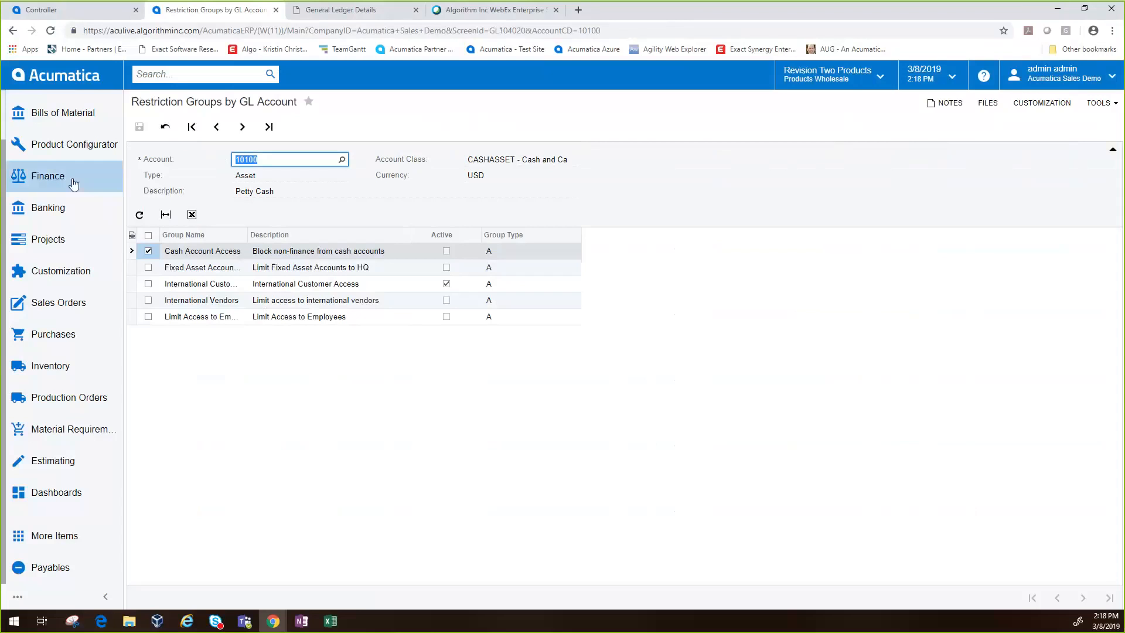
click(25, 184)
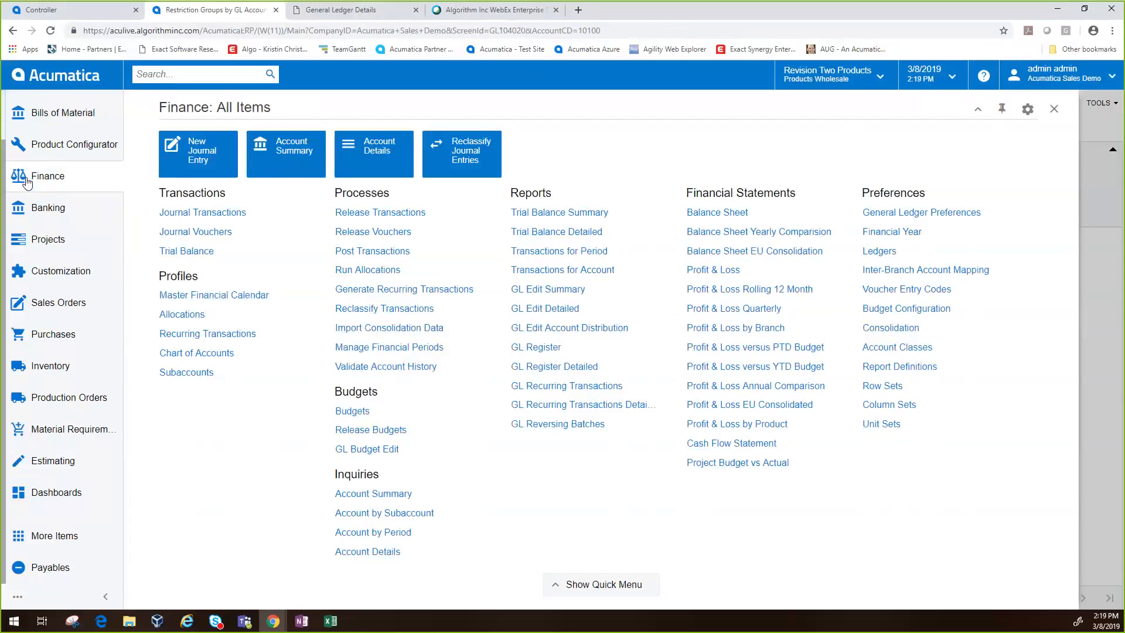